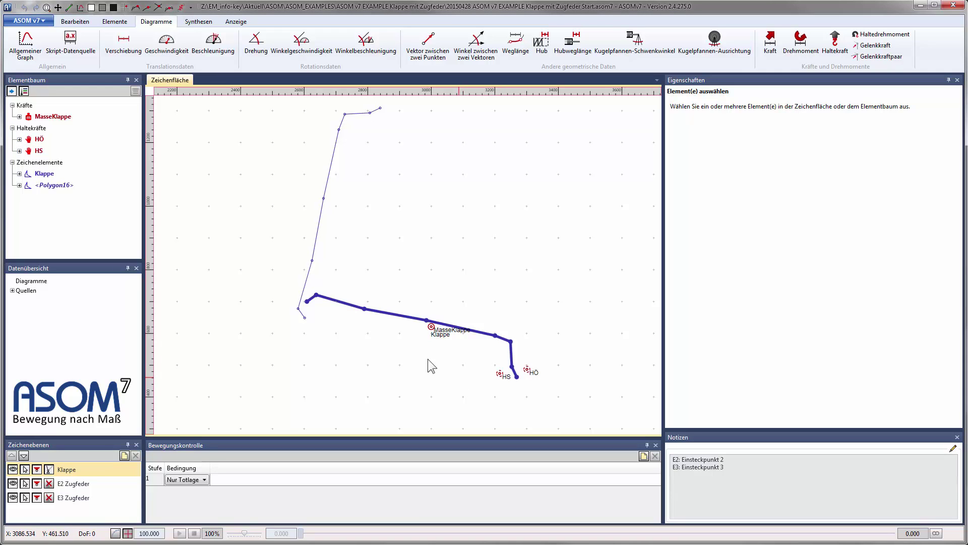
# Examine the mass value in the properties of MasseKlappe
pyautogui.click(449, 333)
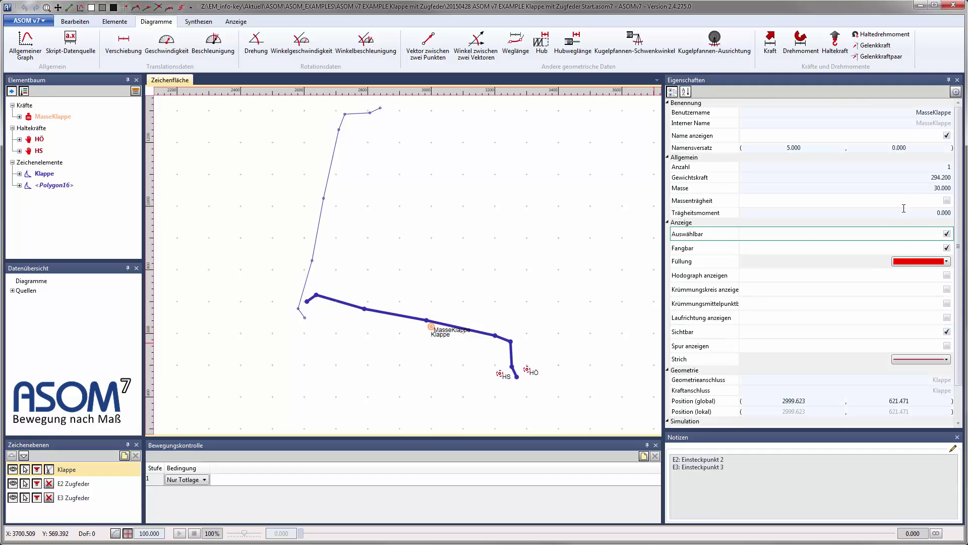
pyautogui.click(937, 187)
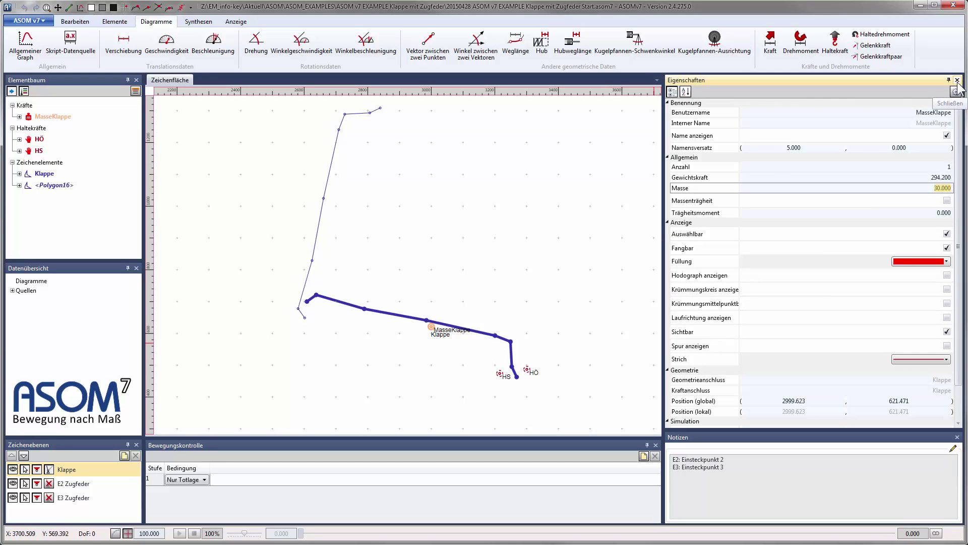
pyautogui.click(580, 280)
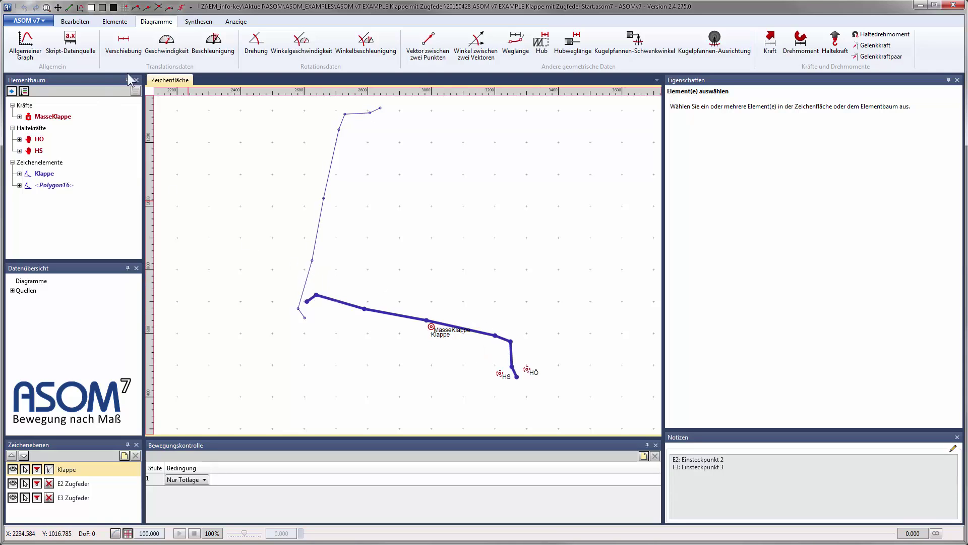
# Create a two-position single-joint synthesis (2 Lagen) from the Klappe polygon's inner end segment to the matching end segment of the open-position polygon
pyautogui.click(199, 22)
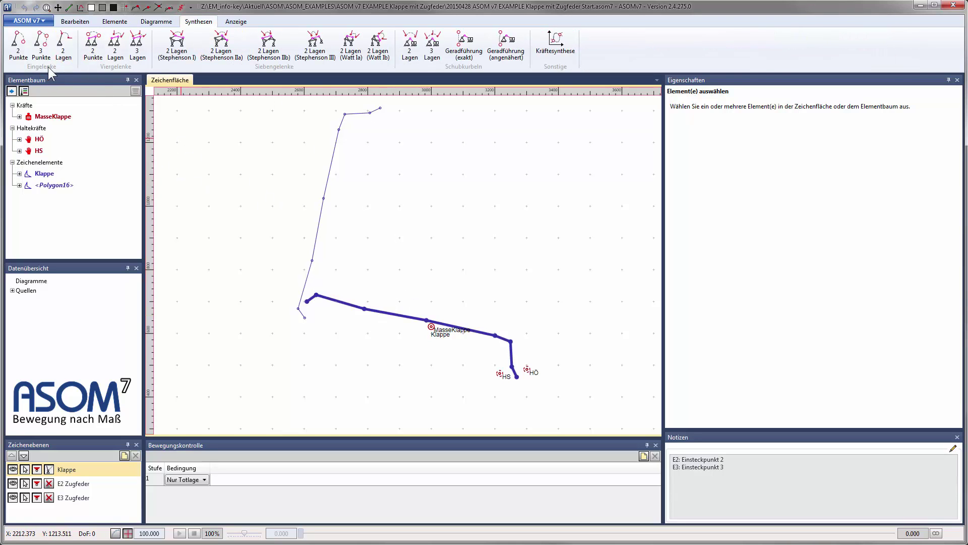
pyautogui.click(66, 48)
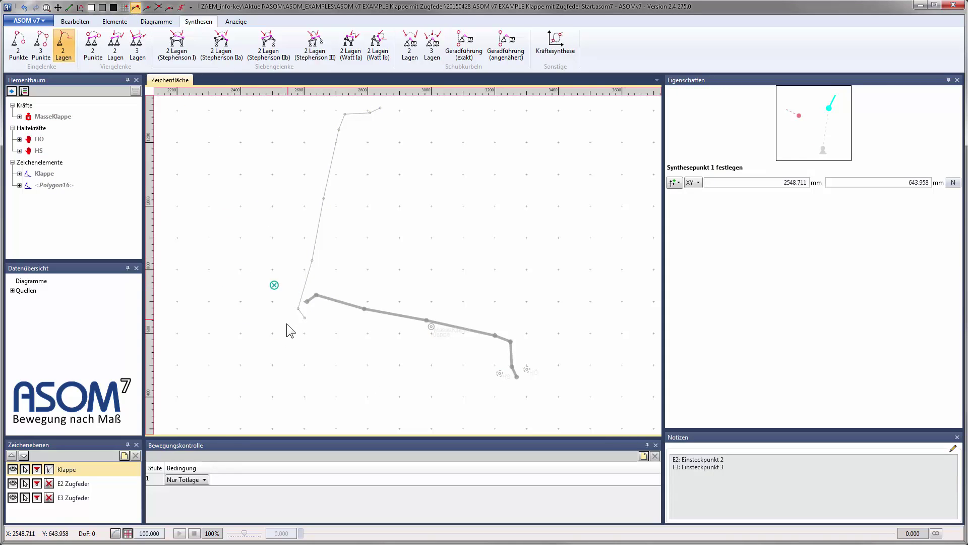
pyautogui.scroll(3, 288, 322)
pyautogui.click(316, 288)
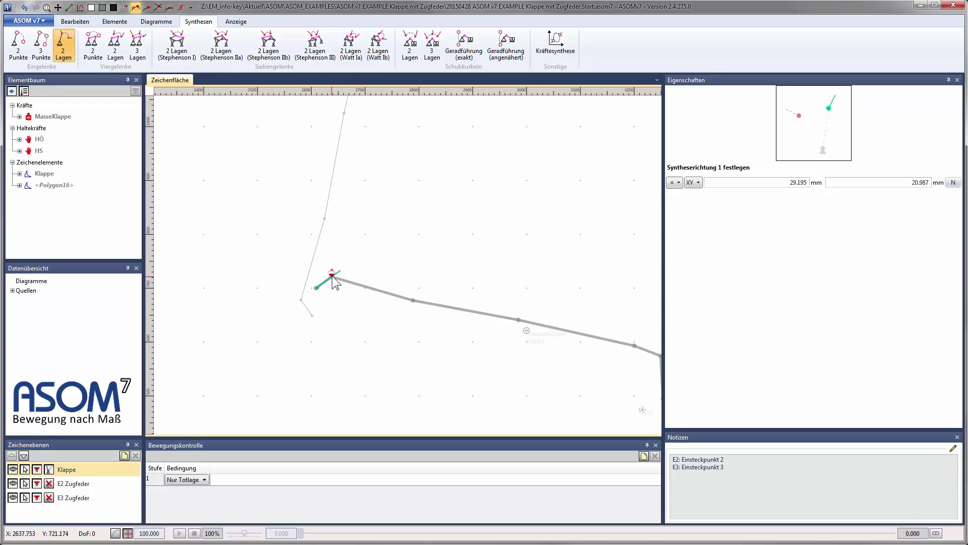
pyautogui.click(332, 277)
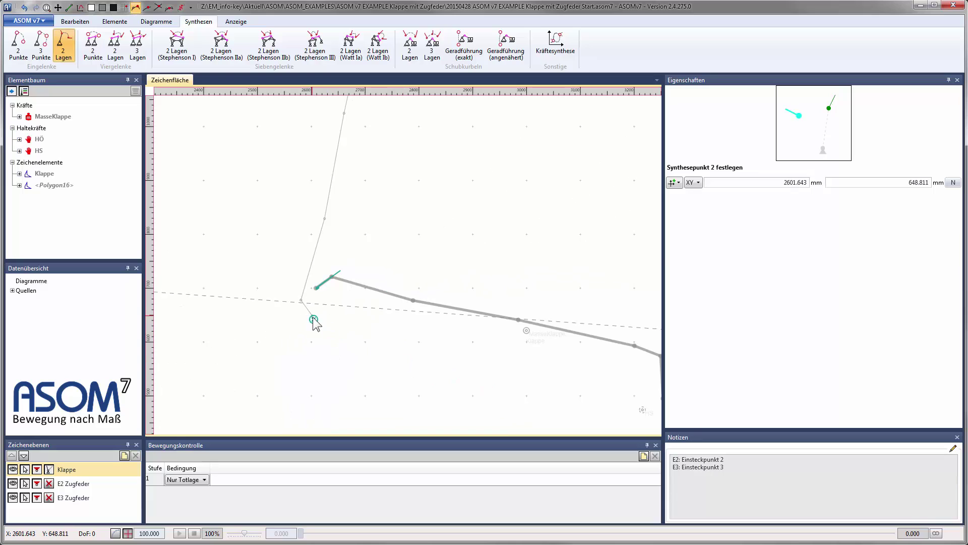
pyautogui.click(328, 304)
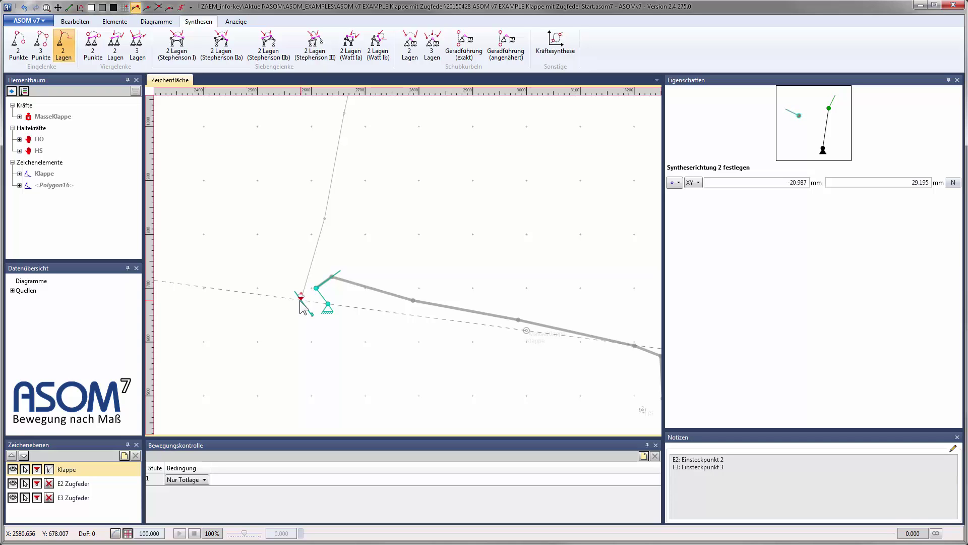
pyautogui.click(301, 306)
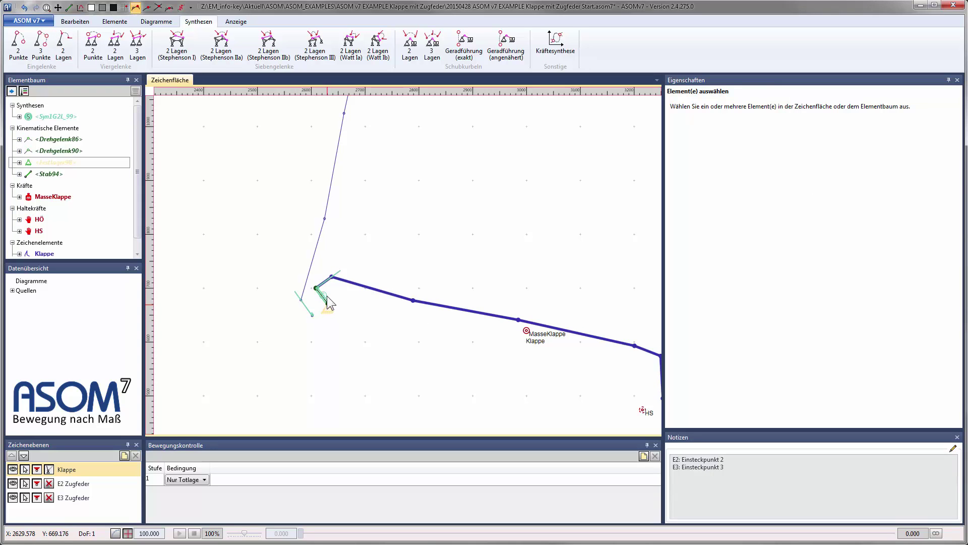
# Add a relative rotation drive (Relativer Rotationsantrieb) between the fixed bearing and the synthesized bar
pyautogui.scroll(-1, 337, 311)
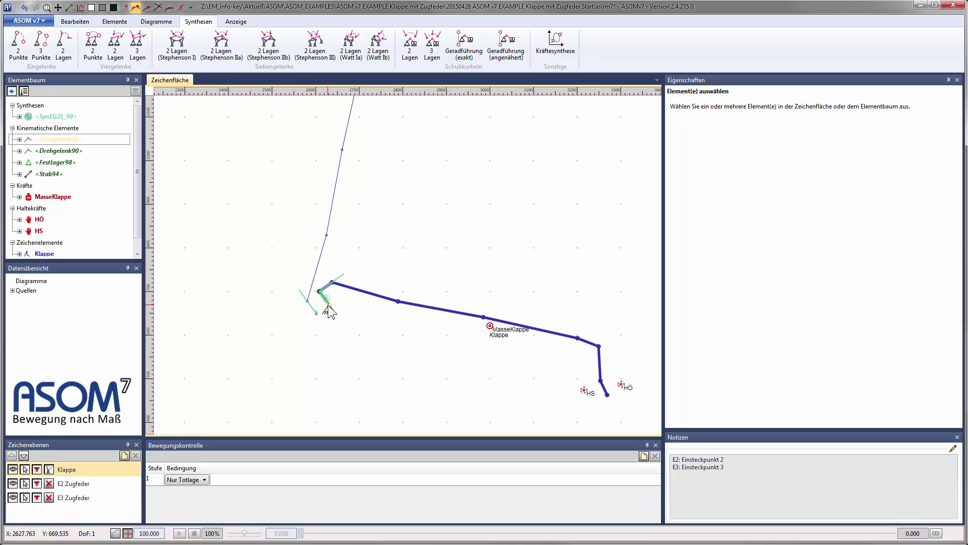
pyautogui.click(158, 24)
pyautogui.click(115, 21)
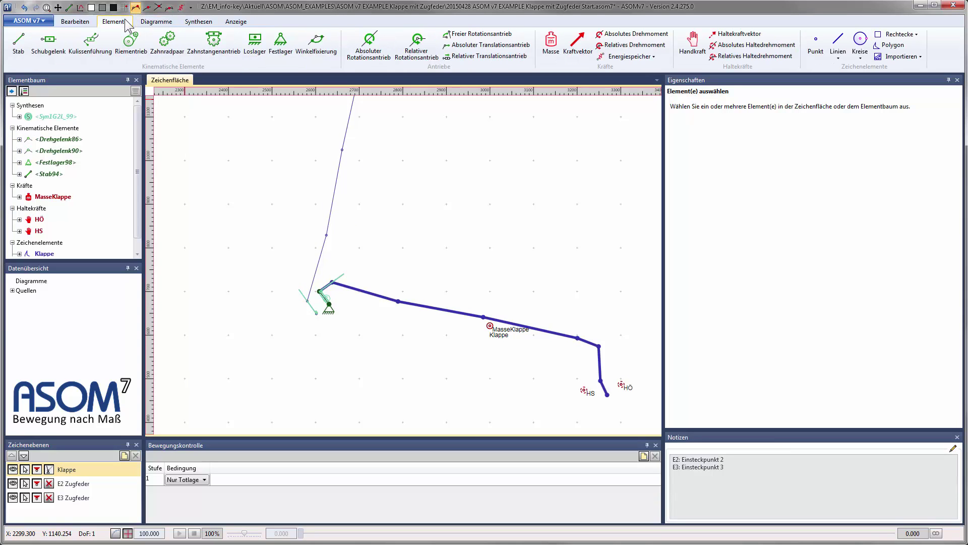
pyautogui.click(417, 55)
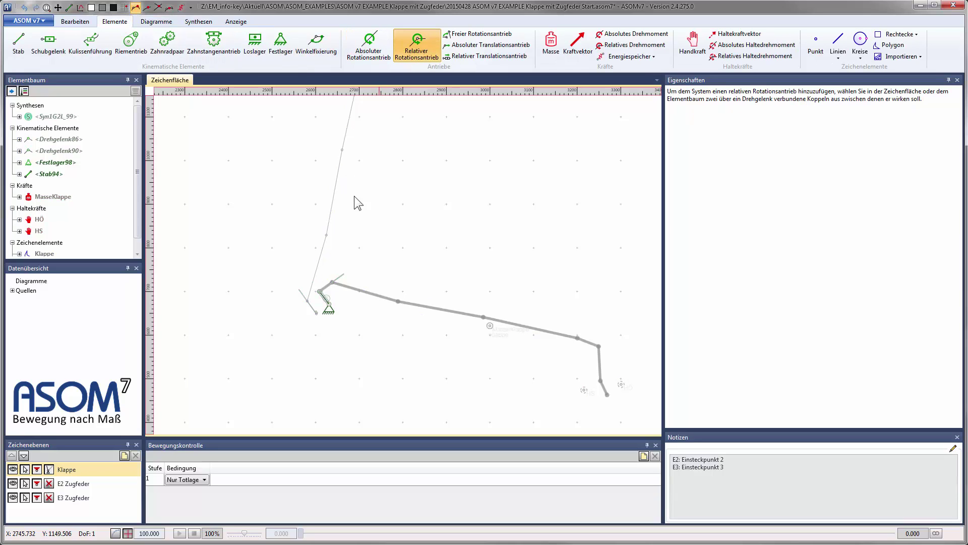
pyautogui.click(328, 305)
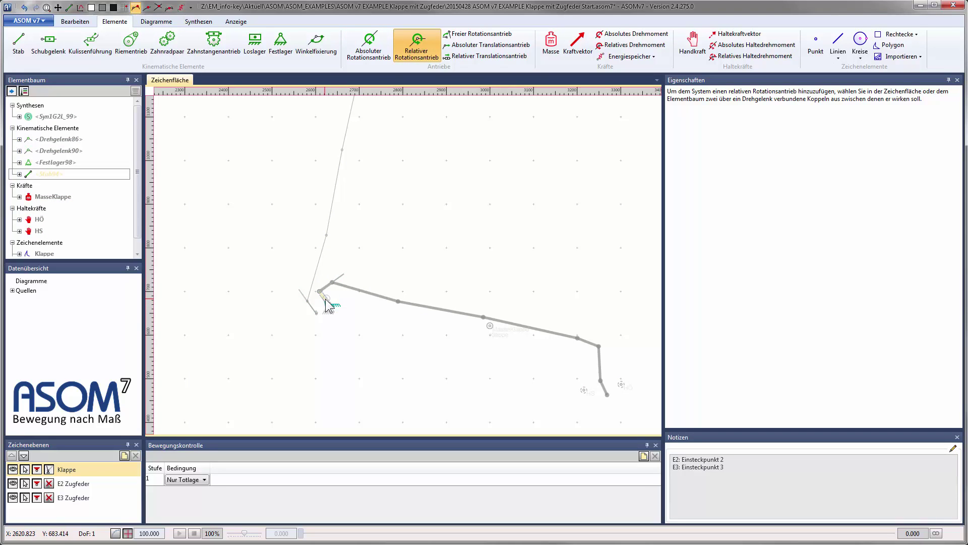
pyautogui.click(326, 310)
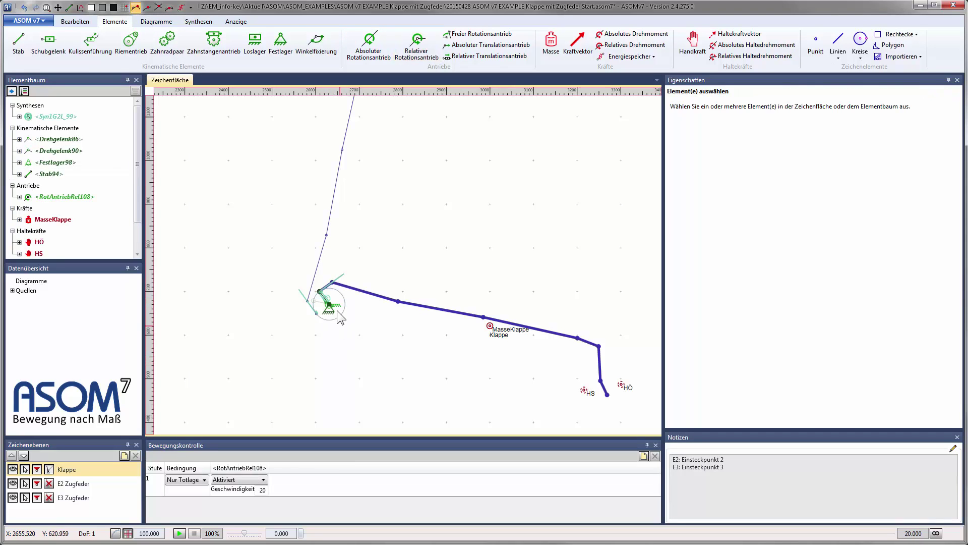
# Connect the Klappe polygon to the synthesized bar and run through the flap's simulated motion
pyautogui.click(607, 396)
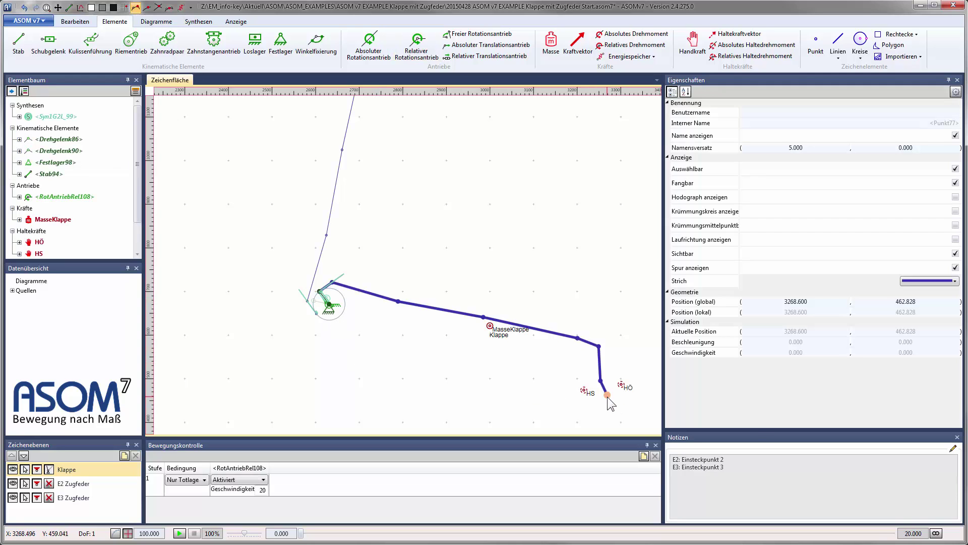
pyautogui.rightClick(607, 397)
pyautogui.click(450, 365)
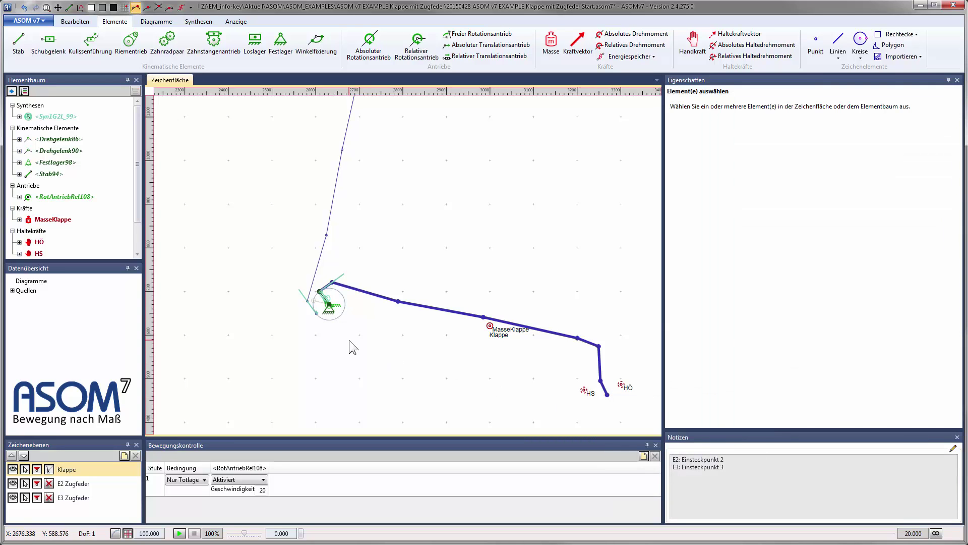
pyautogui.rightClick(435, 307)
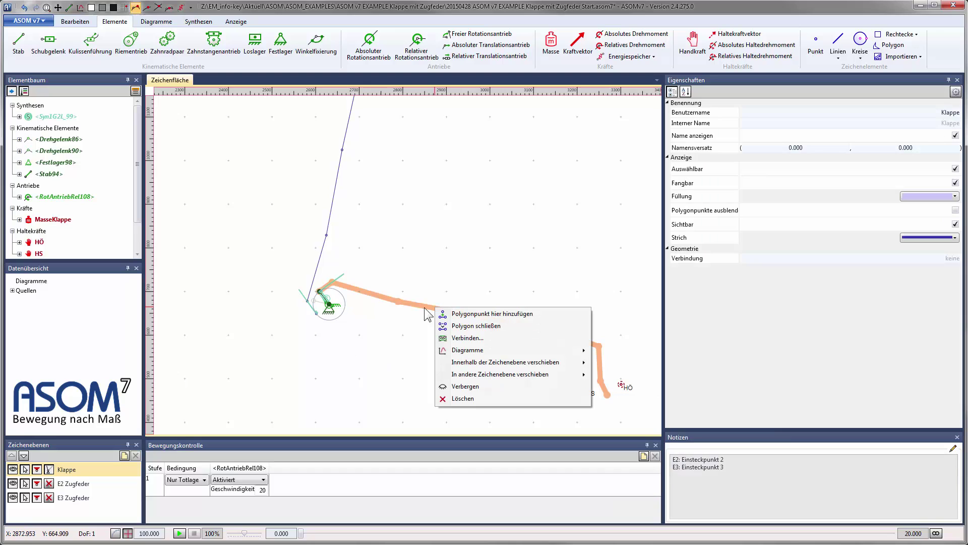
pyautogui.click(468, 338)
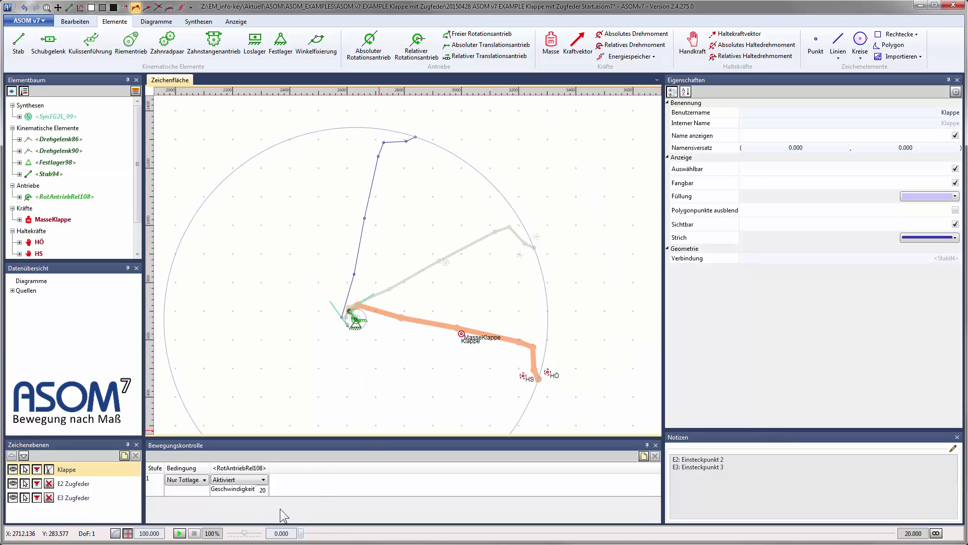
pyautogui.moveTo(301, 533); pyautogui.dragTo(689, 529)
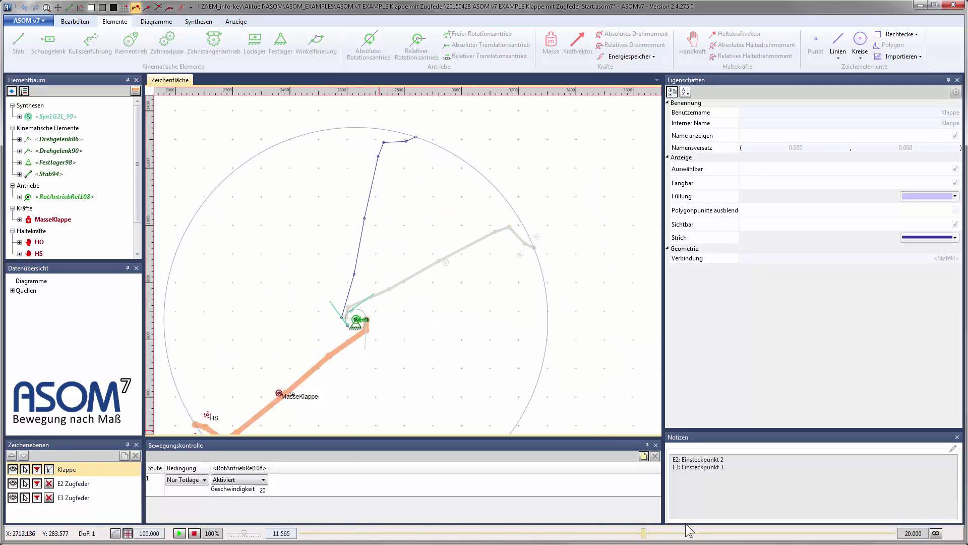
pyautogui.click(194, 533)
# Set the stage 1 motion condition to Totlage oder Antriebswert with a drive value of 90 and run through the motion
pyautogui.click(203, 480)
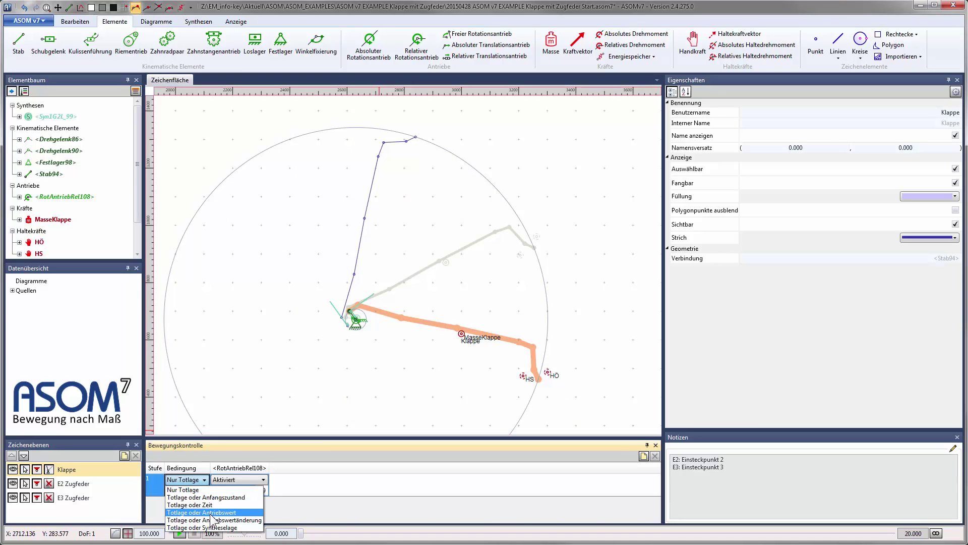
pyautogui.click(210, 512)
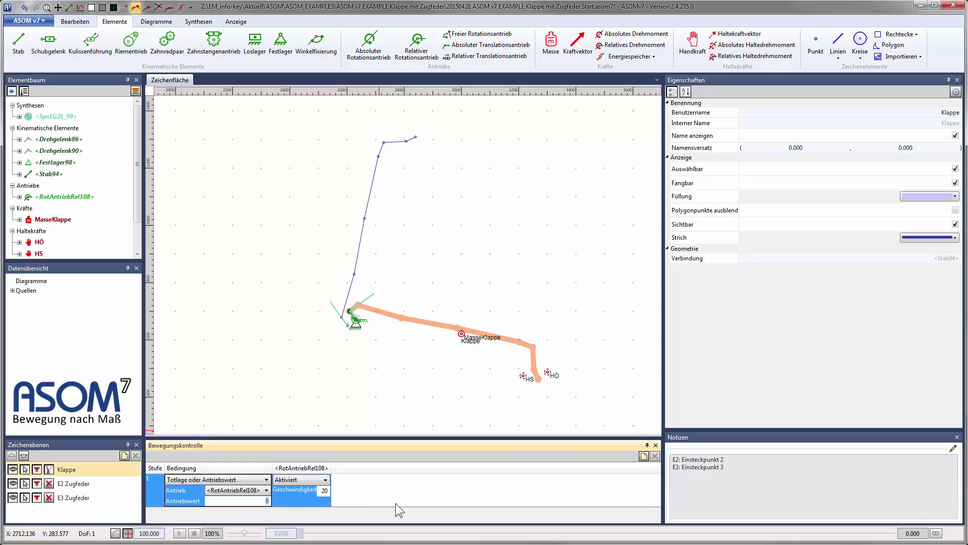
pyautogui.write('90')
pyautogui.click(407, 497)
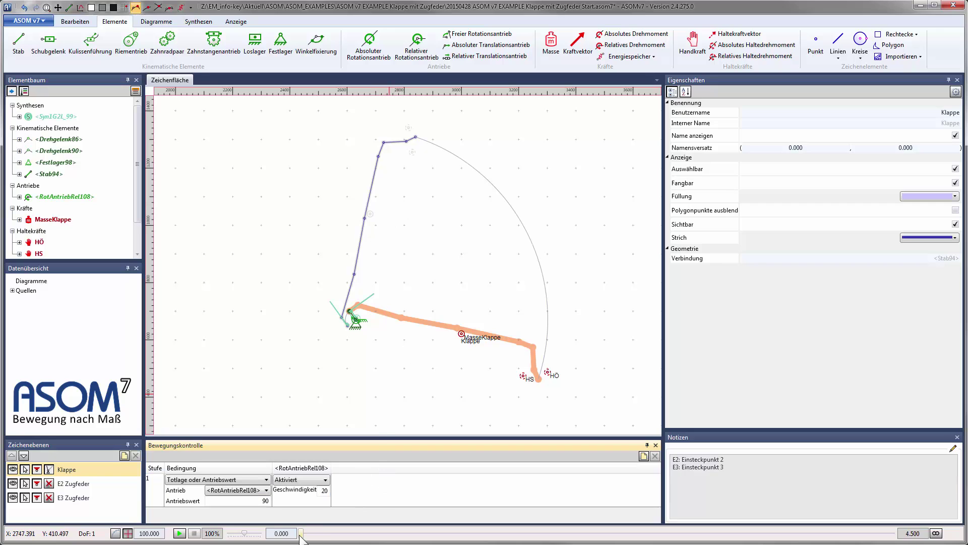
pyautogui.moveTo(300, 537); pyautogui.dragTo(189, 520)
pyautogui.click(322, 197)
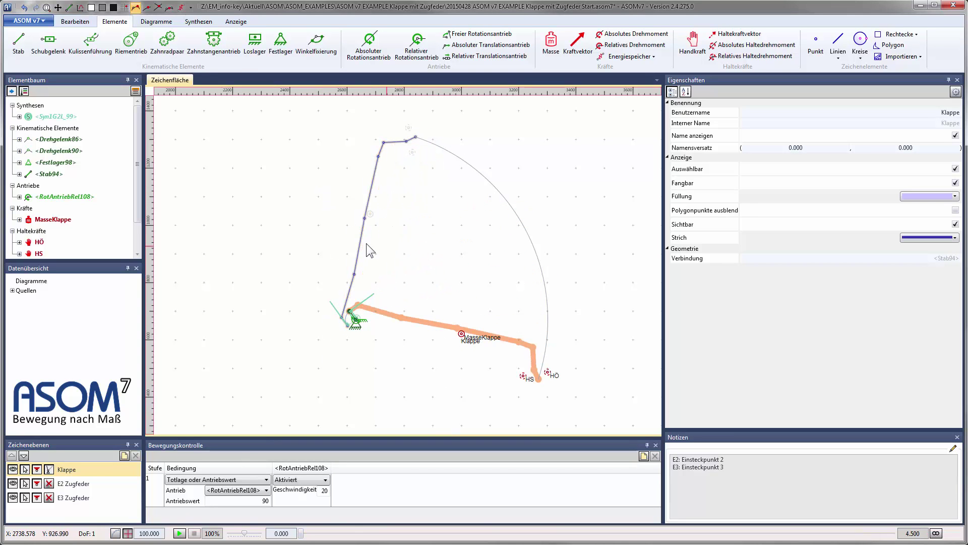
pyautogui.click(49, 470)
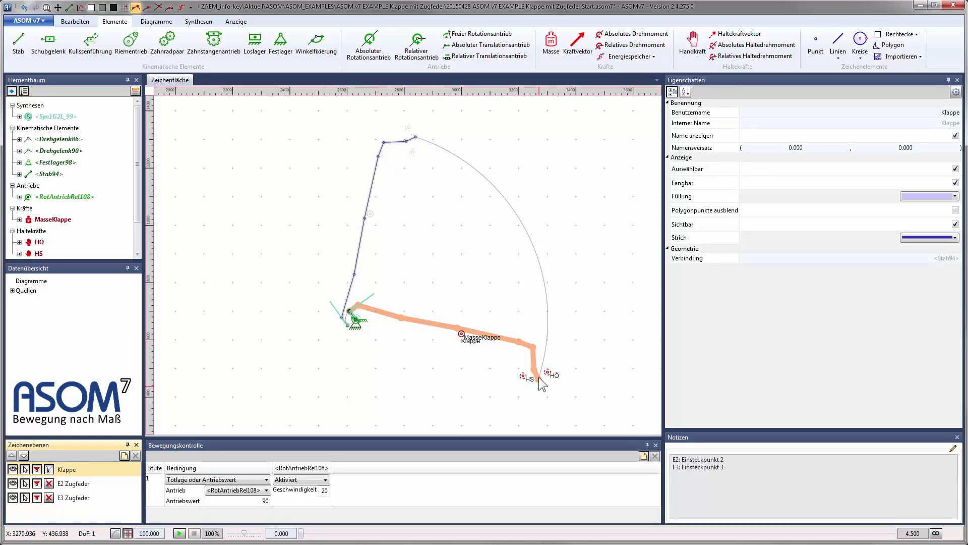
pyautogui.click(465, 382)
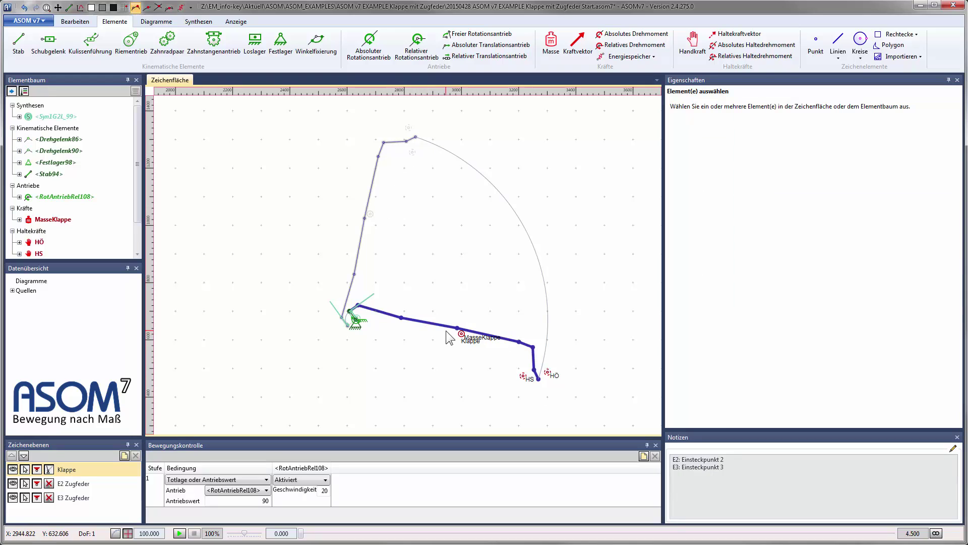
pyautogui.click(445, 329)
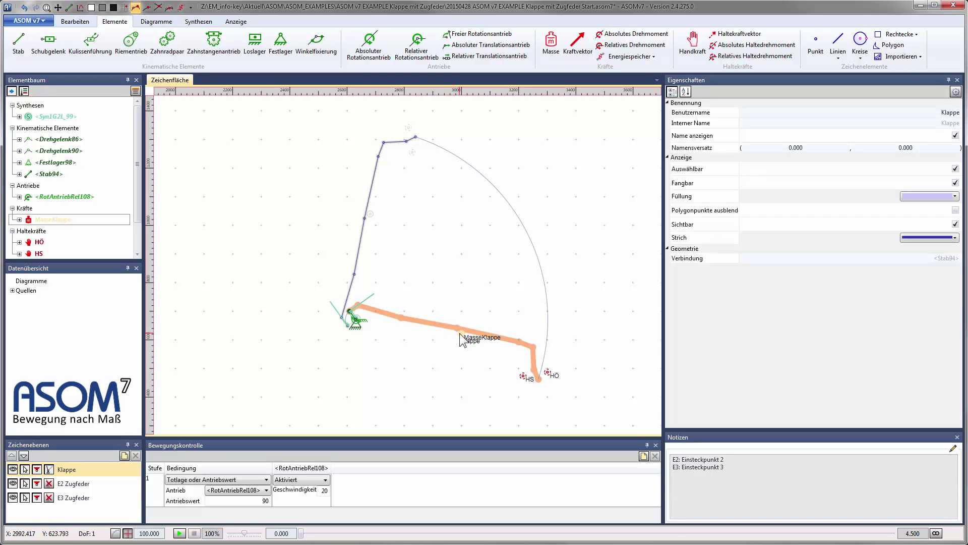
# Add a relative torque (Relatives Drehmoment) between the fixed bearing and the synthesized bar
pyautogui.scroll(2, 384, 359)
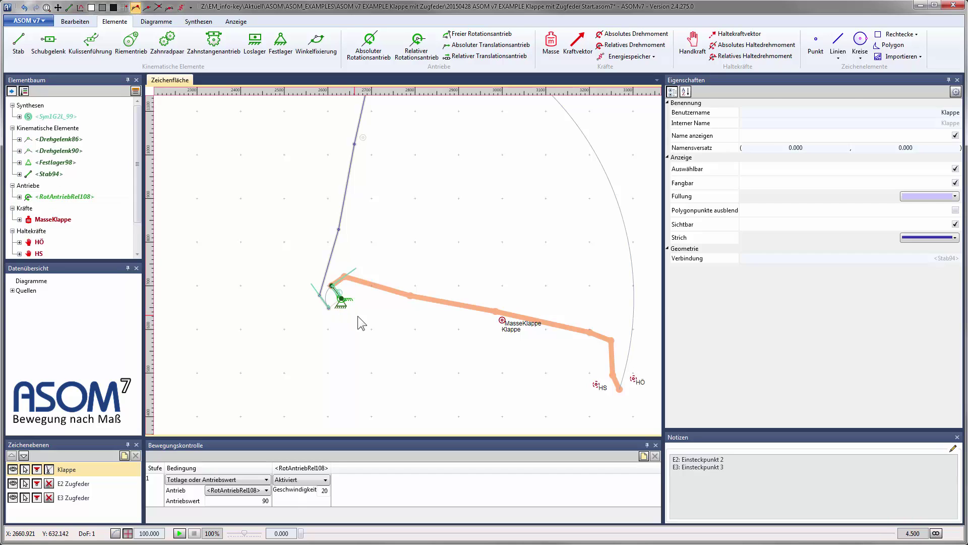
pyautogui.click(357, 316)
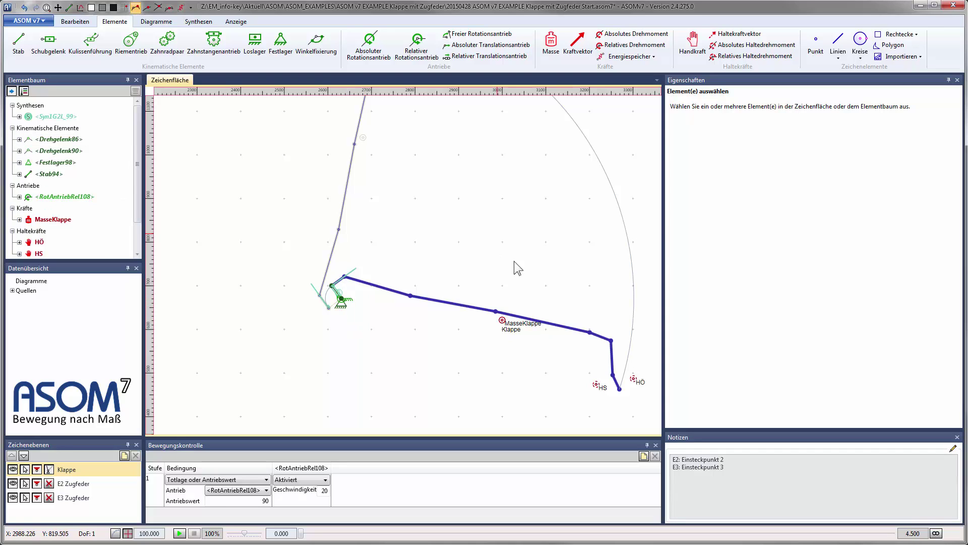
pyautogui.click(627, 49)
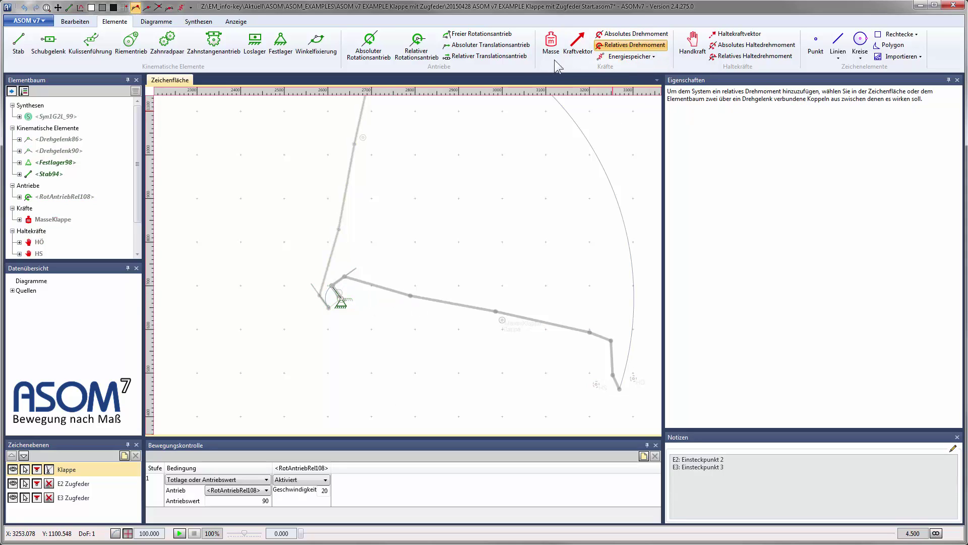
pyautogui.click(337, 292)
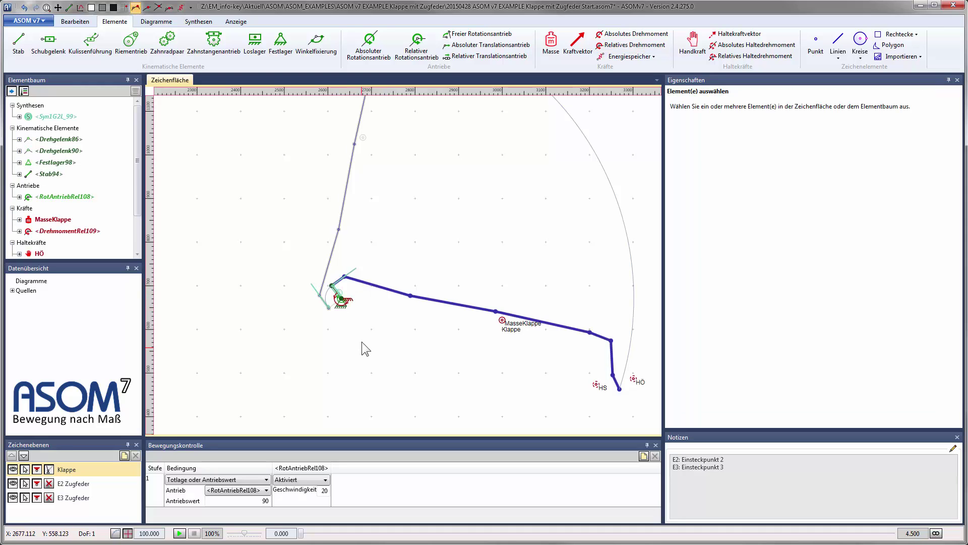
# Set the user name of the new relative torque at the bearing to Reibung
pyautogui.click(337, 304)
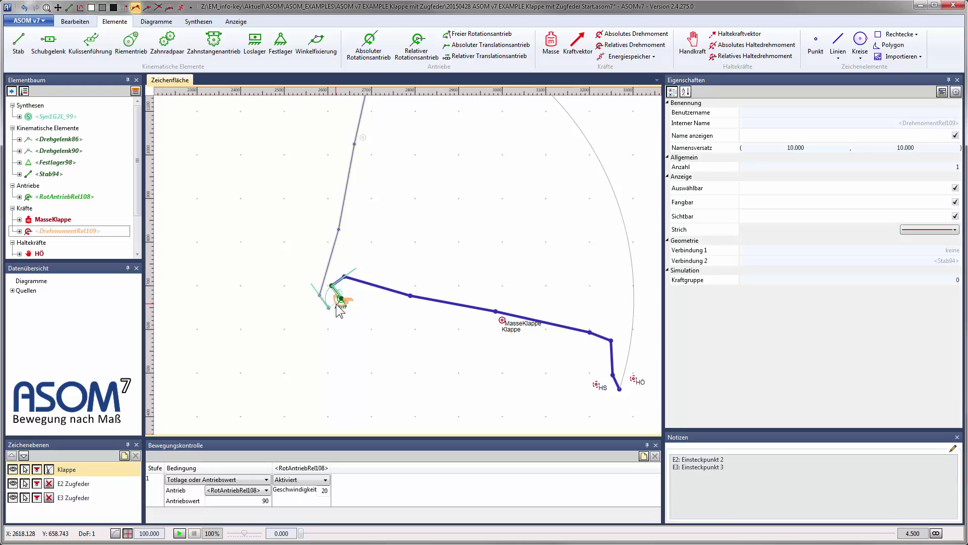
pyautogui.click(864, 112)
pyautogui.write('Reibung')
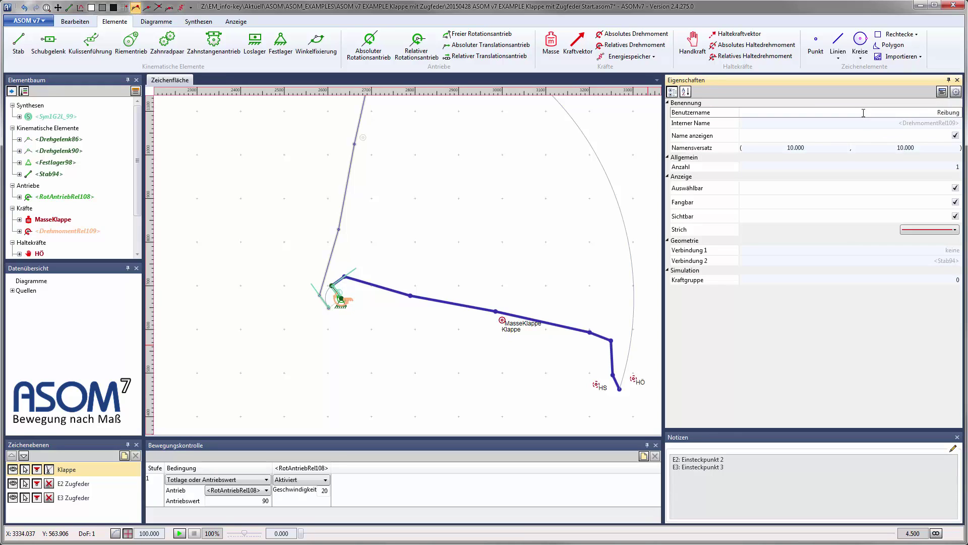
pyautogui.press('Return')
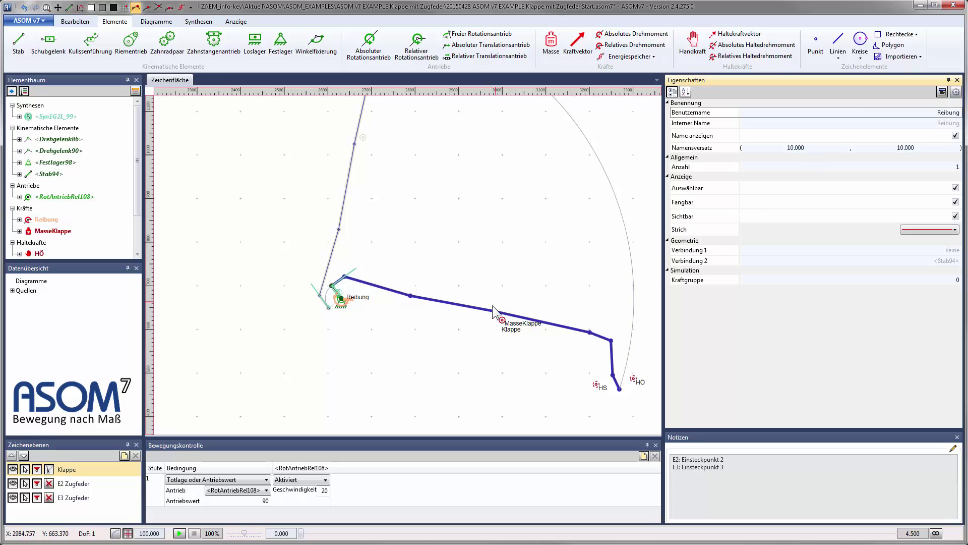
pyautogui.click(391, 367)
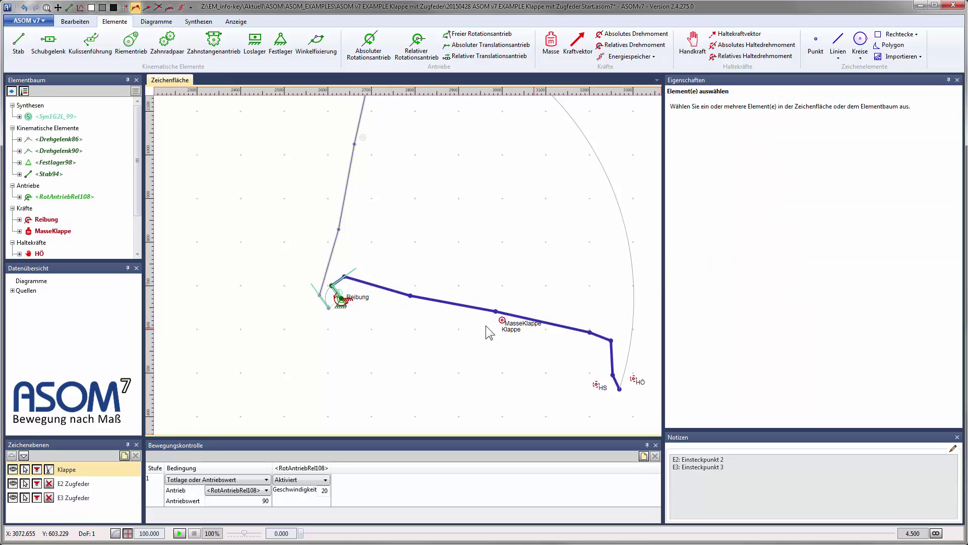
pyautogui.click(341, 303)
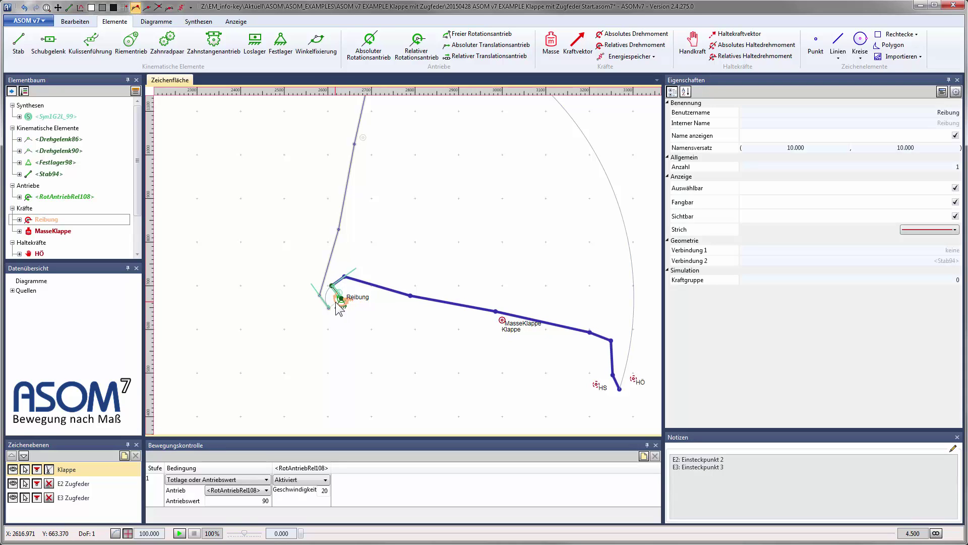
# Open the extended properties of Reibung for editing, docked beside the drawing area, and collapse the Abgeleitete Maße and Drehmomente sections
pyautogui.rightClick(336, 302)
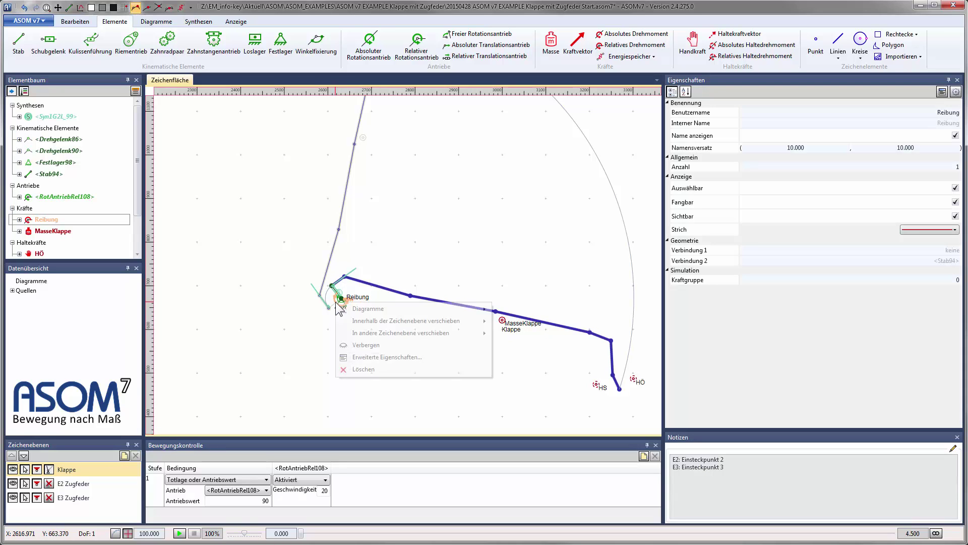
pyautogui.click(388, 358)
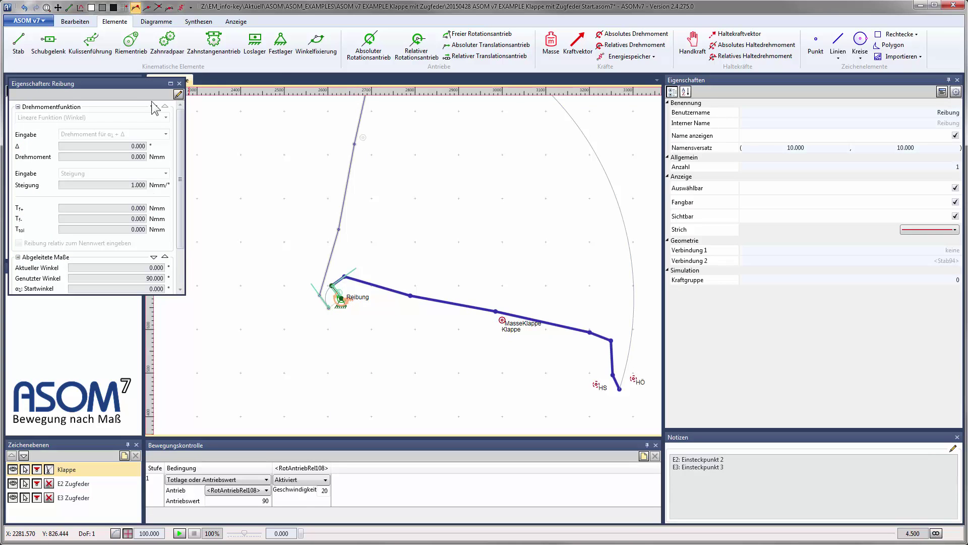
pyautogui.moveTo(151, 84); pyautogui.dragTo(417, 257)
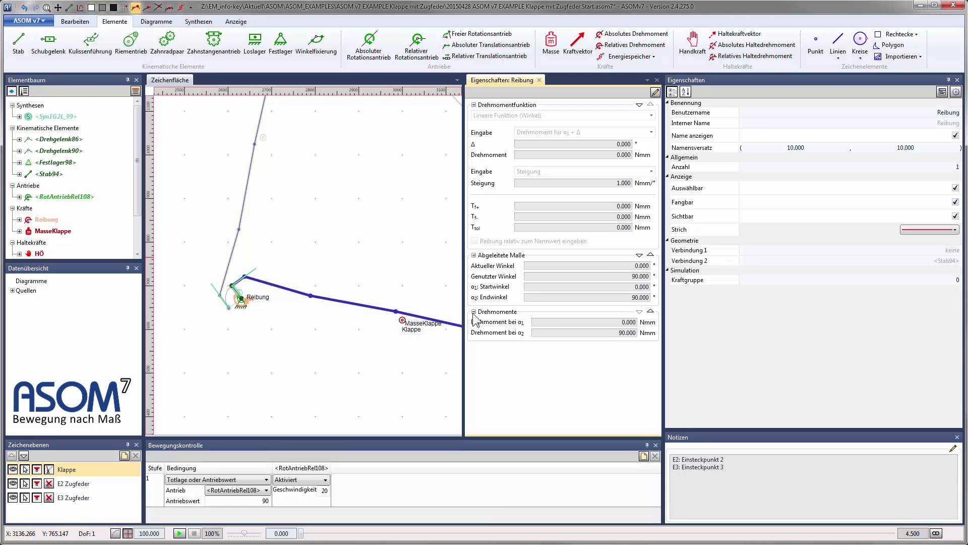
pyautogui.click(655, 92)
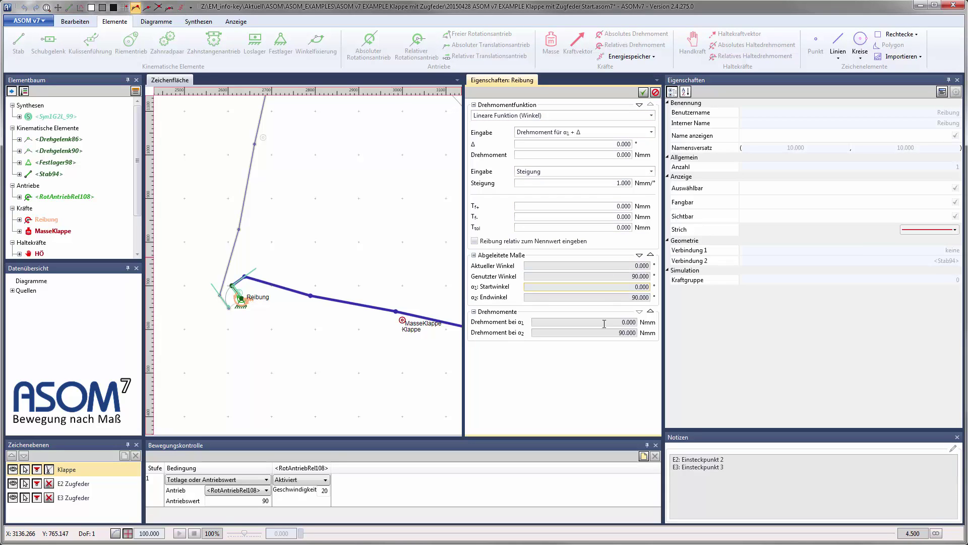
pyautogui.click(473, 311)
pyautogui.click(473, 255)
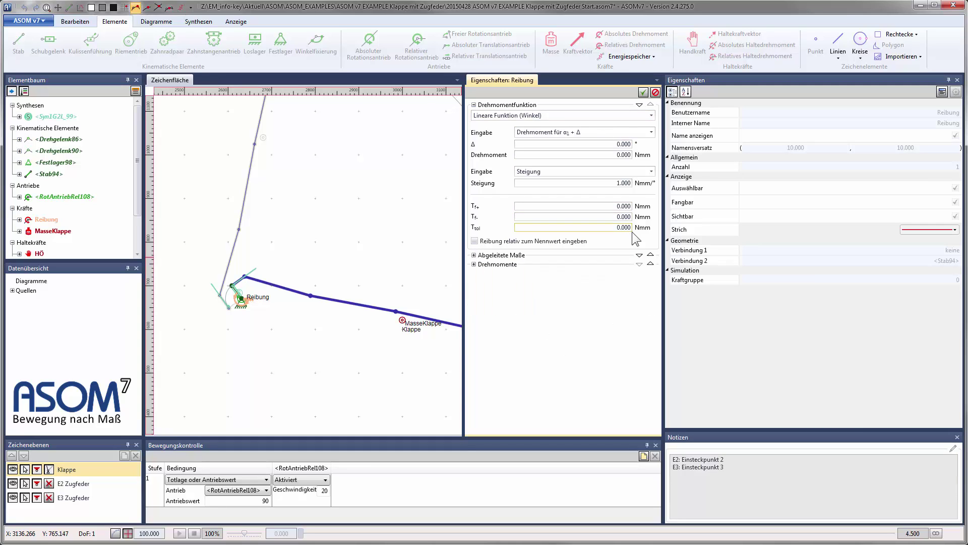
# Set Reibung's Steigung to 0 Nmm/° and both friction torques, T_F+ and T_F-, to 4000 Nmm, then apply and close its extended properties
pyautogui.click(651, 116)
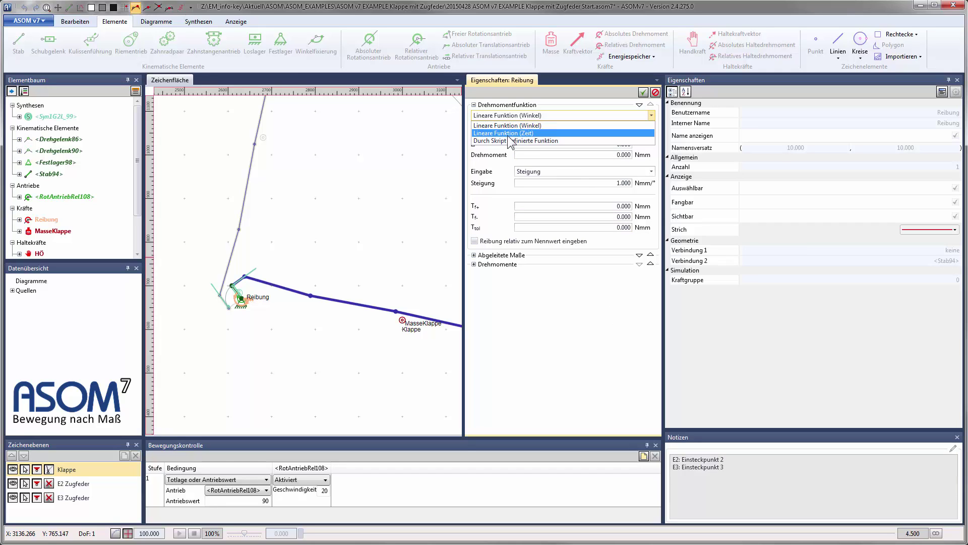
pyautogui.click(651, 114)
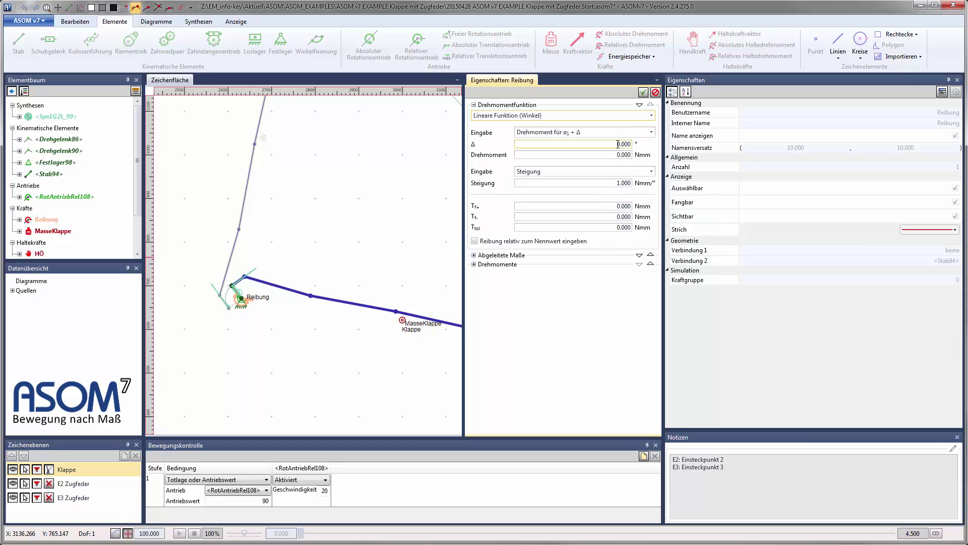
pyautogui.press('Tab')
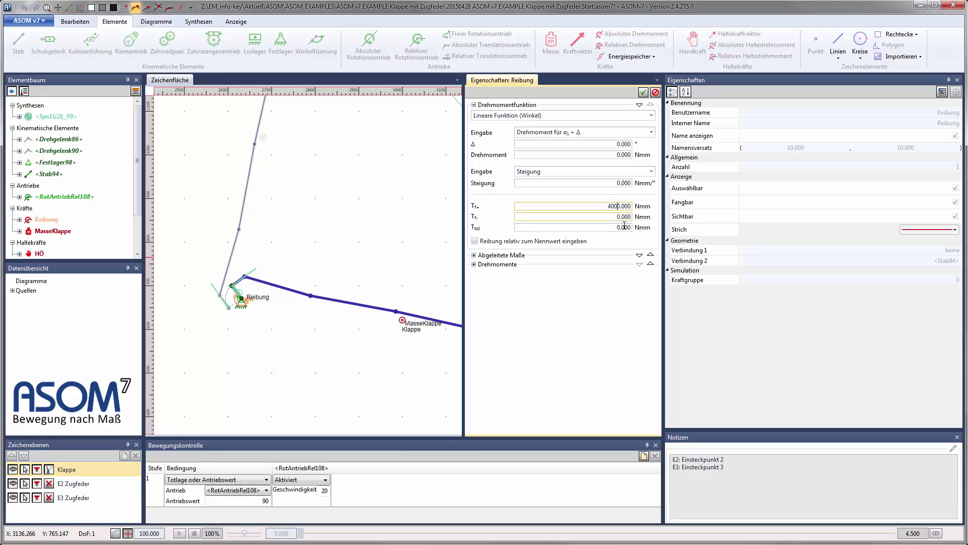
pyautogui.click(611, 214)
pyautogui.write('400')
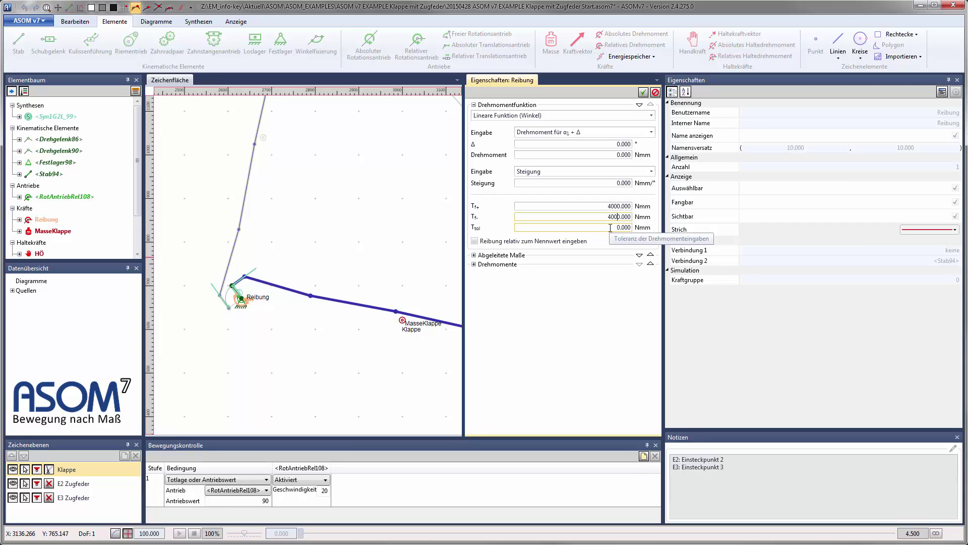
pyautogui.click(601, 218)
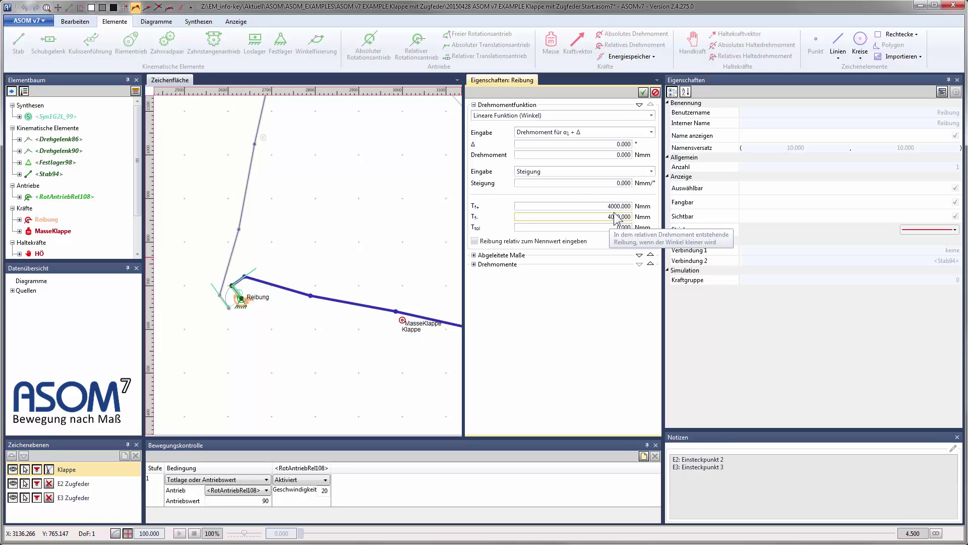
pyautogui.click(631, 206)
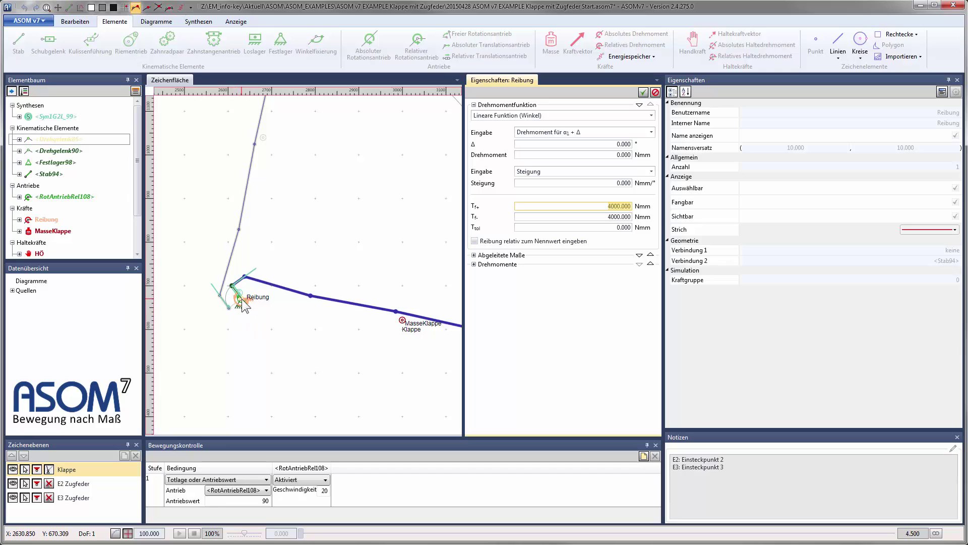
pyautogui.click(607, 207)
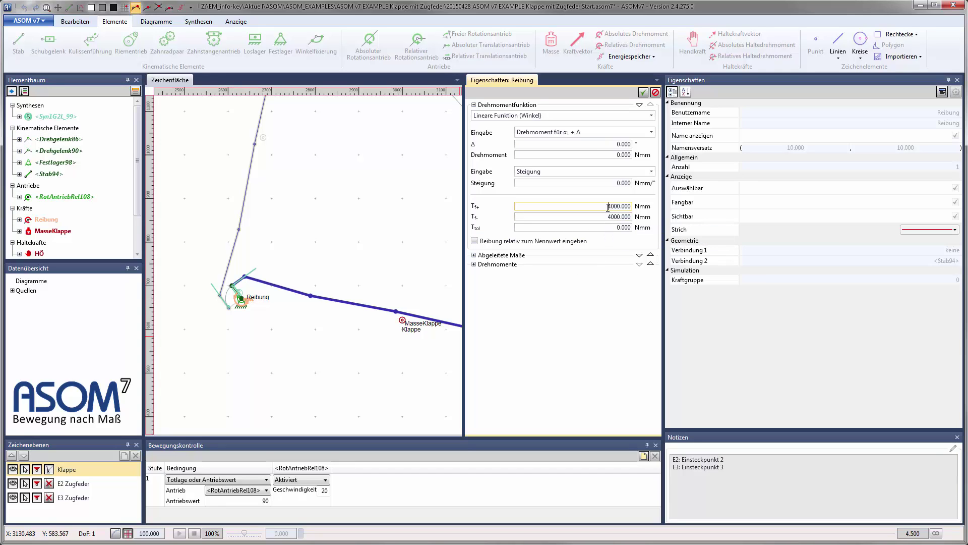
pyautogui.moveTo(608, 205); pyautogui.dragTo(619, 206)
pyautogui.click(573, 216)
pyautogui.click(643, 93)
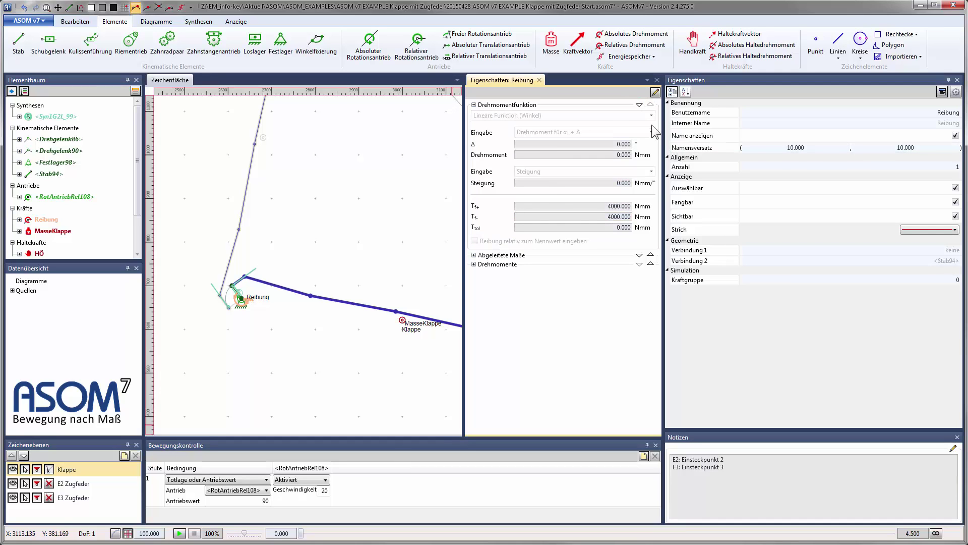
pyautogui.click(657, 80)
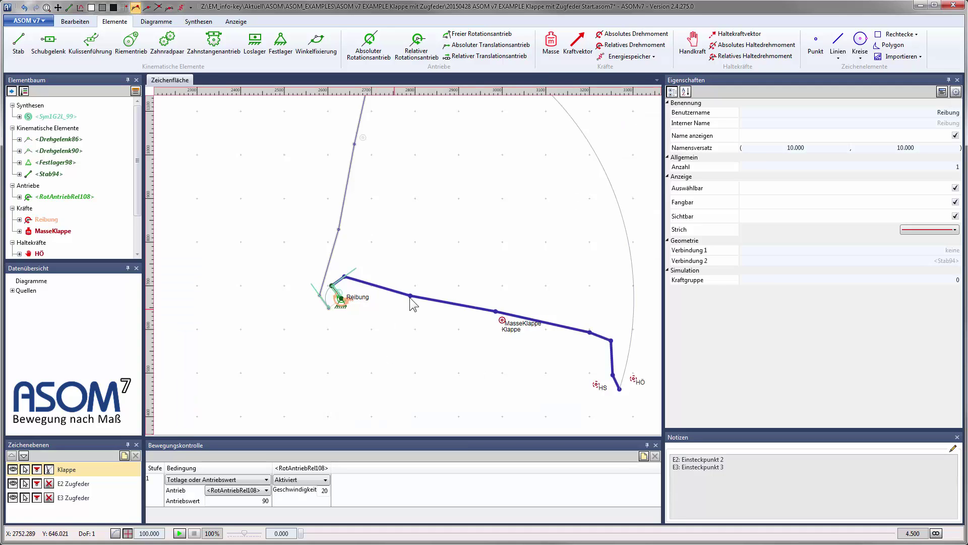
pyautogui.scroll(3, 356, 274)
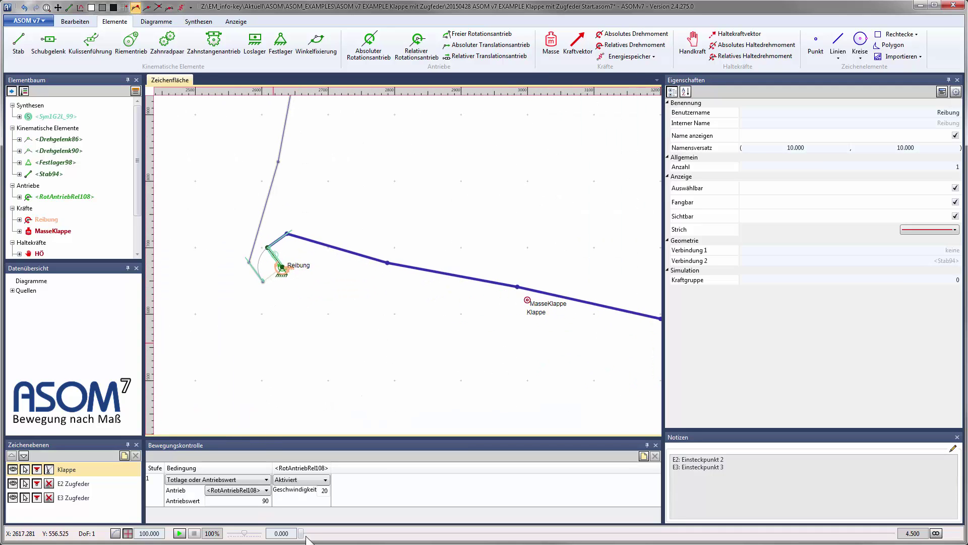
pyautogui.press('space')
pyautogui.press('space')
pyautogui.scroll(-3, 386, 288)
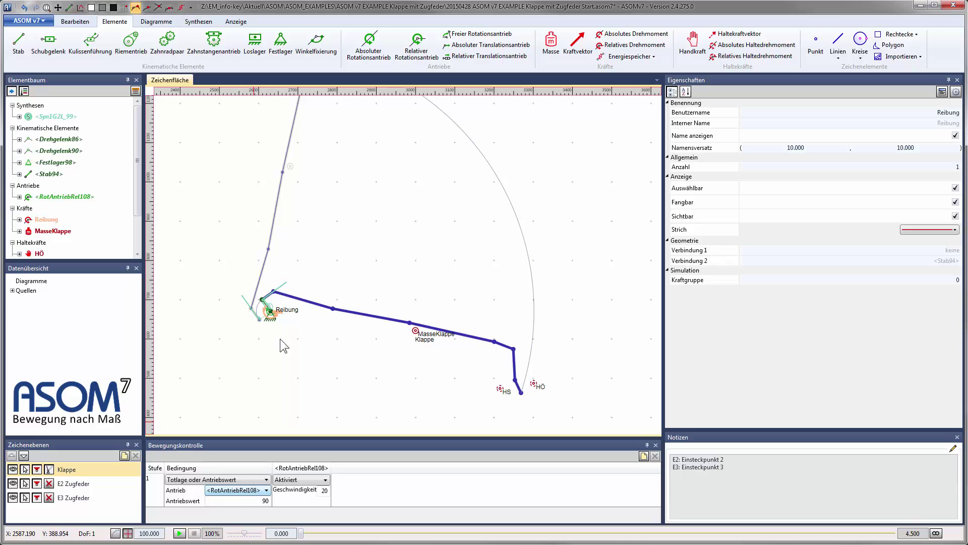
# Set the user name of the relative rotation drive at the fixed bearing to Motor
pyautogui.click(284, 322)
pyautogui.click(272, 315)
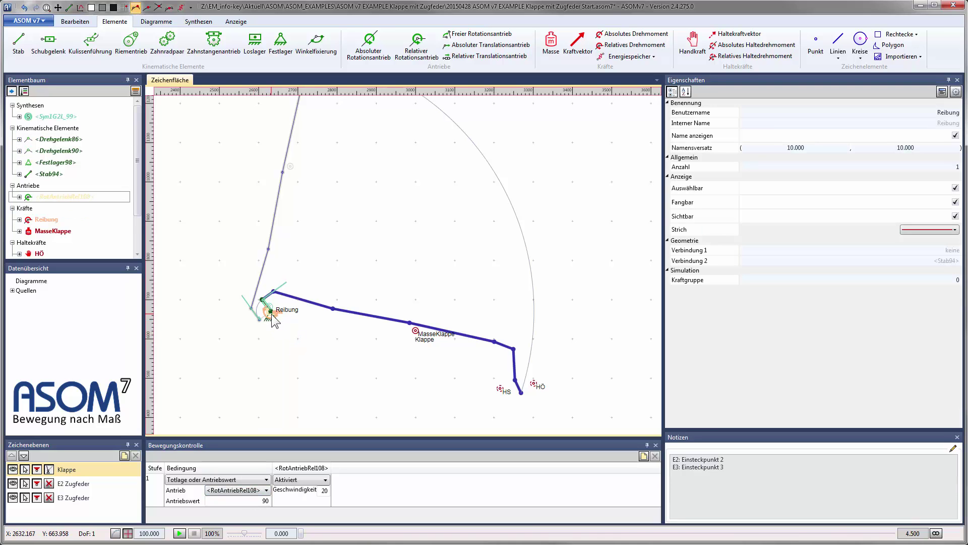
pyautogui.click(865, 123)
pyautogui.click(869, 113)
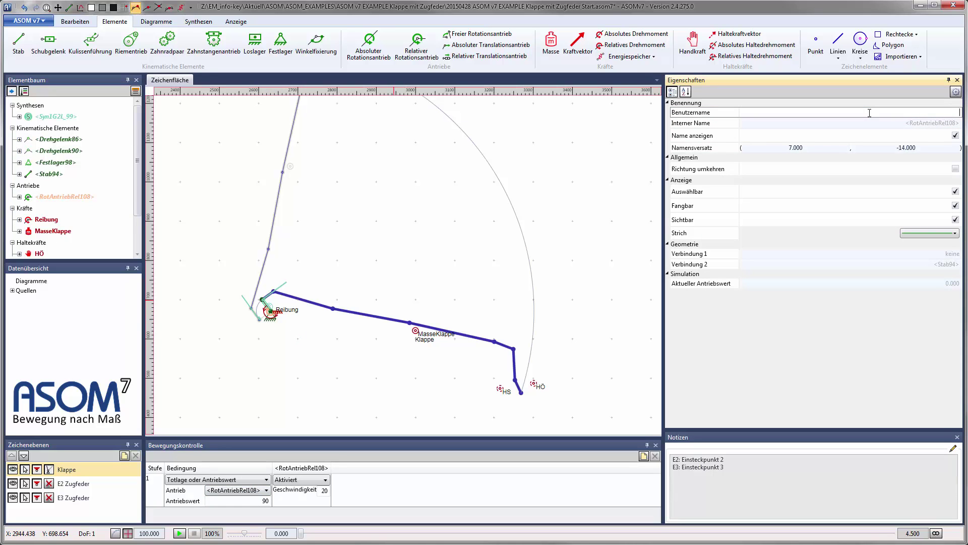
pyautogui.write('Motor')
pyautogui.press('Return')
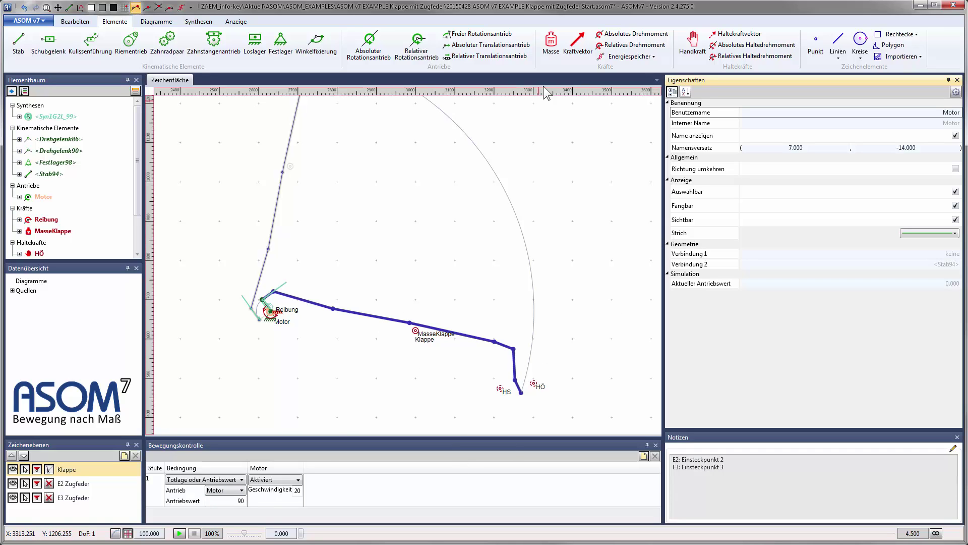
# Add a tension spring (Zugfeder) about 296 mm long with both connection points in free space below the flap
pyautogui.click(627, 56)
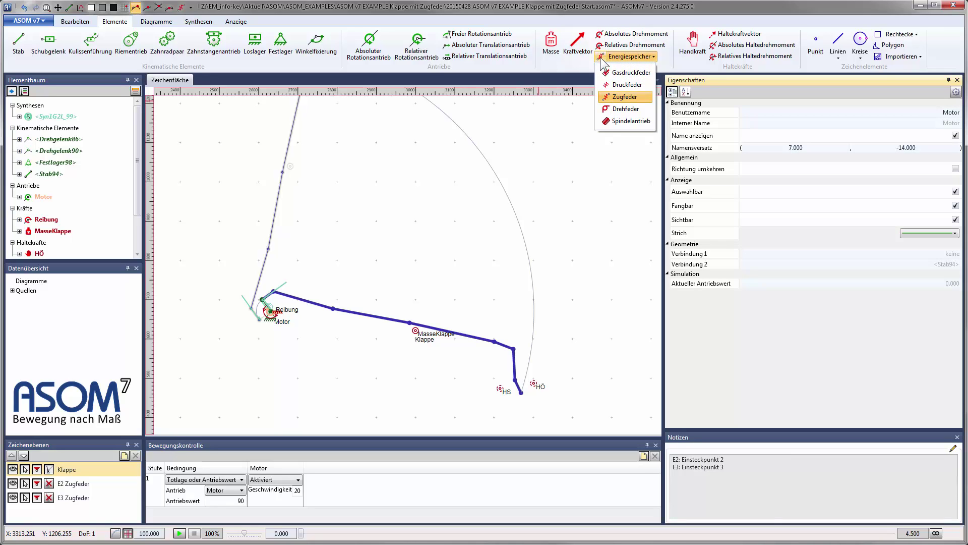
pyautogui.click(624, 96)
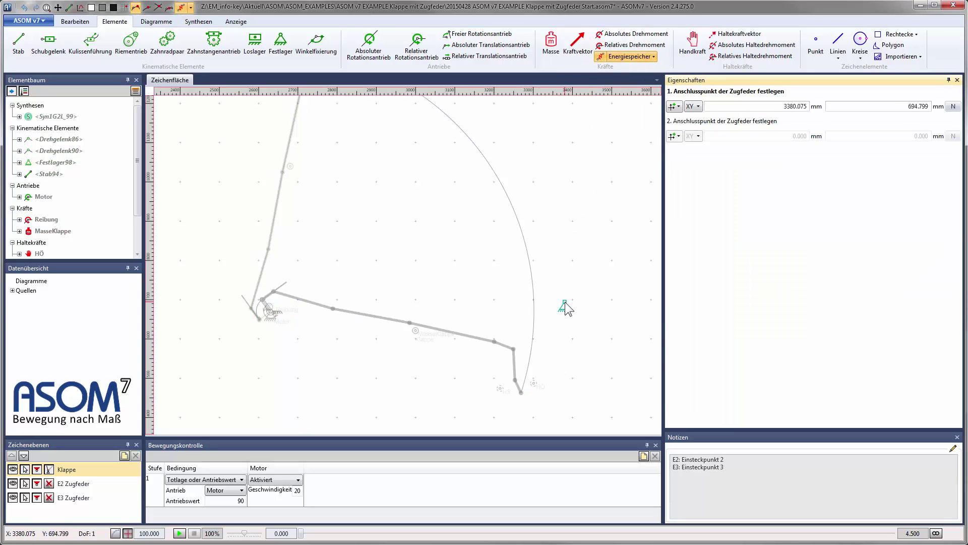
pyautogui.click(386, 375)
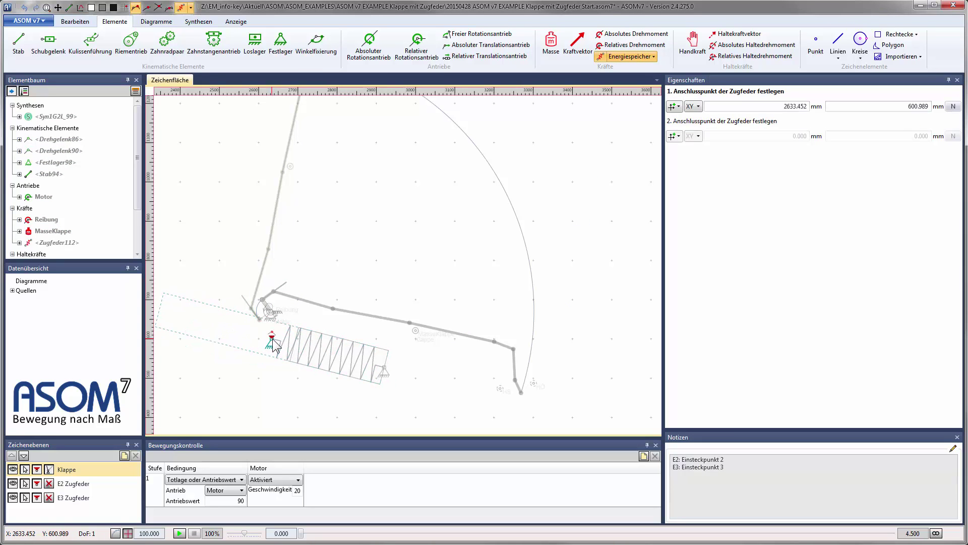
pyautogui.click(273, 339)
# Open the new tension spring's extended properties for editing, docked beside the drawing area
pyautogui.rightClick(319, 353)
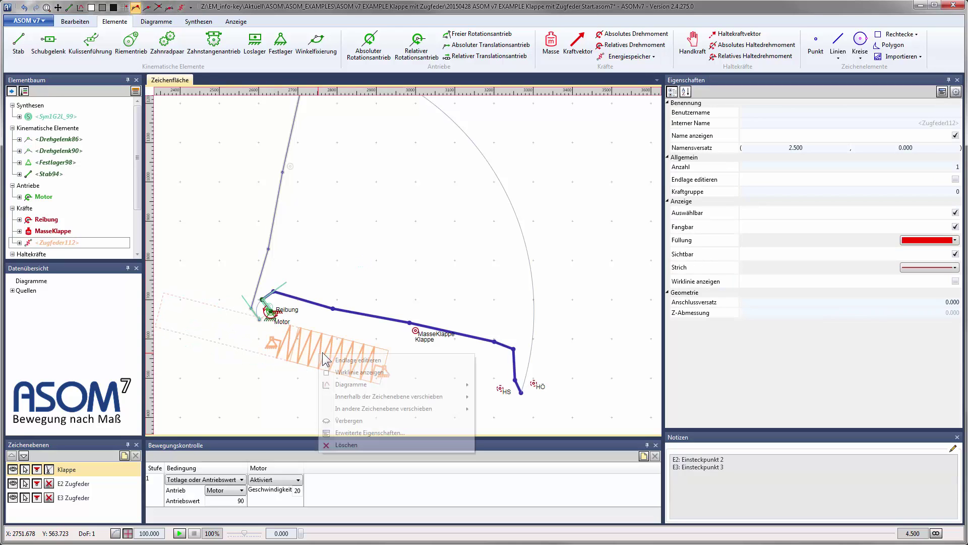
pyautogui.click(352, 433)
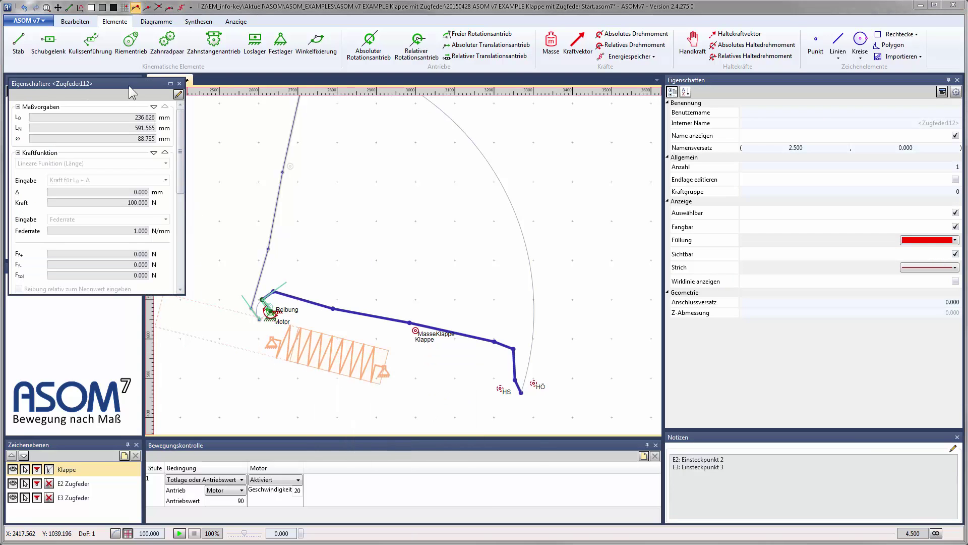
pyautogui.moveTo(129, 86); pyautogui.dragTo(383, 253)
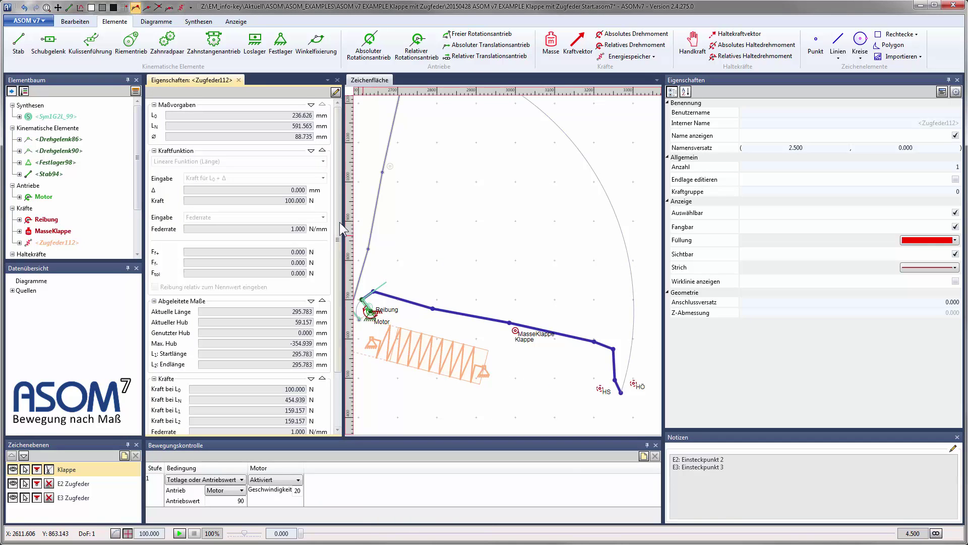
pyautogui.scroll(-3, 282, 328)
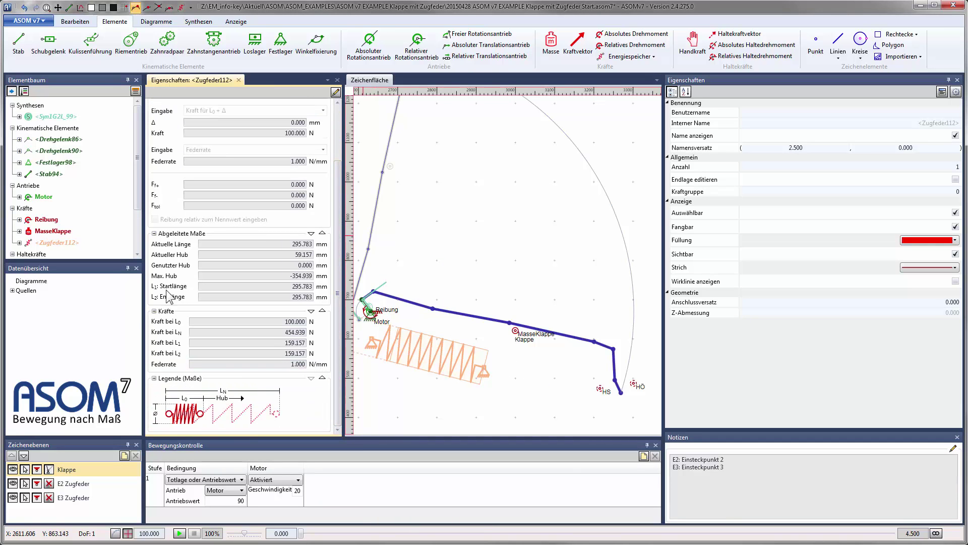
pyautogui.click(335, 91)
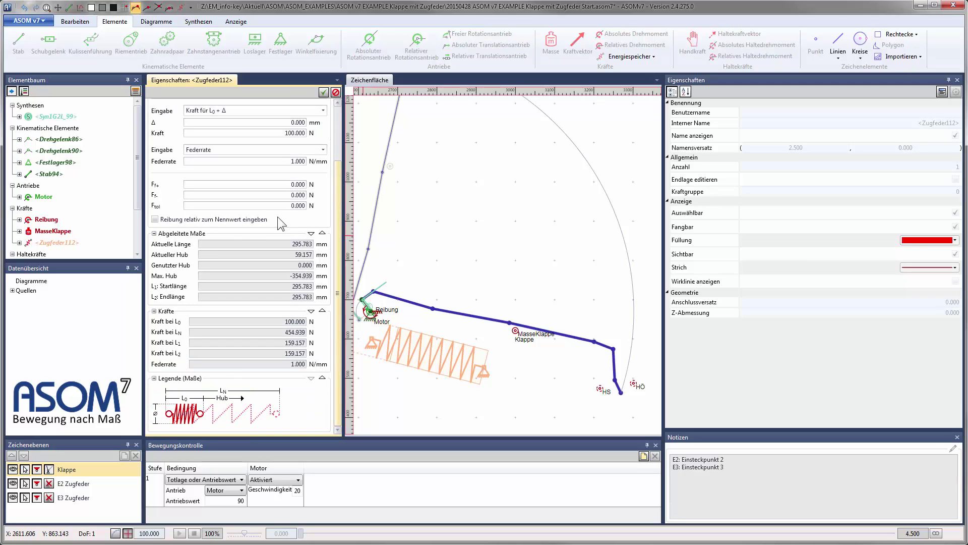
# Collapse the spring's Abgeleitete Maße and Kräfte sections and move the Legende (Maße) section above all the others
pyautogui.click(154, 311)
pyautogui.click(155, 290)
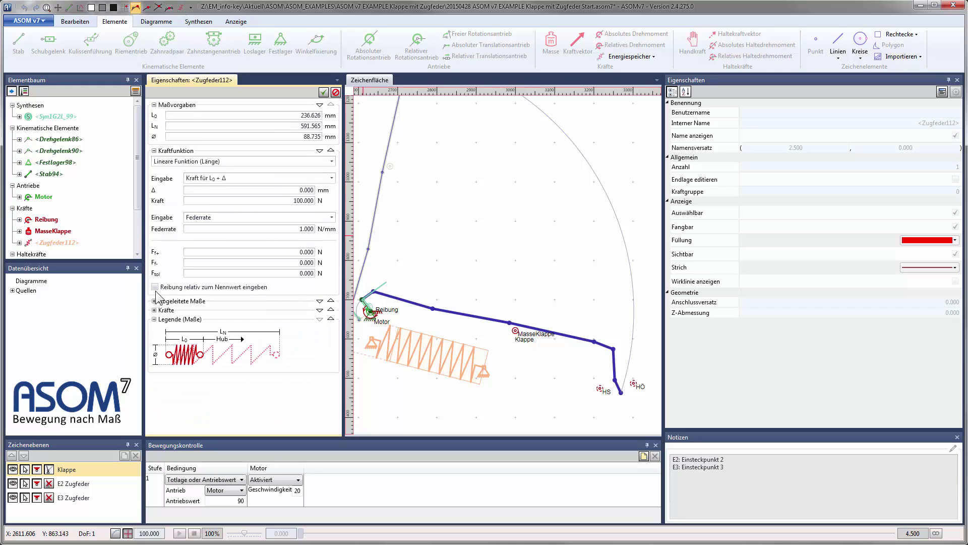
pyautogui.click(330, 319)
pyautogui.click(331, 310)
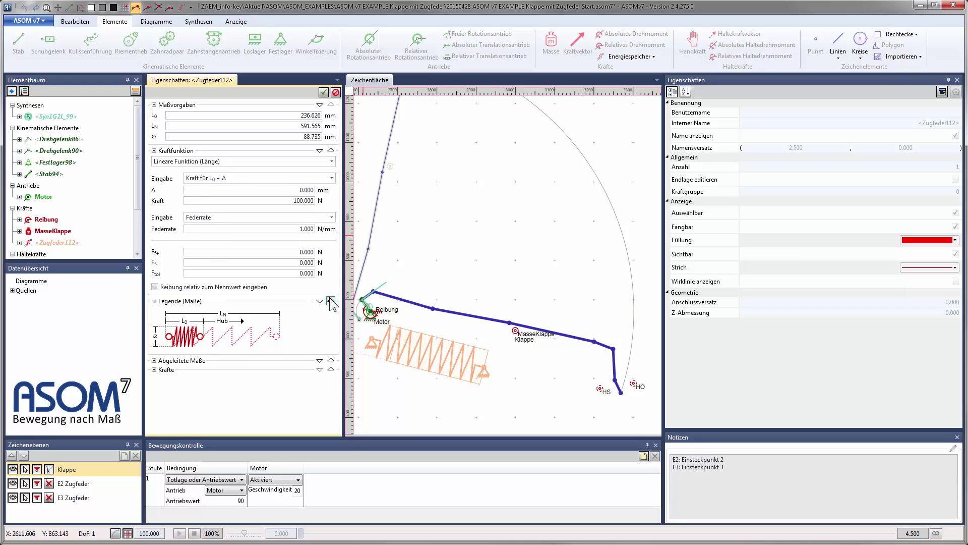
pyautogui.click(331, 301)
pyautogui.click(331, 151)
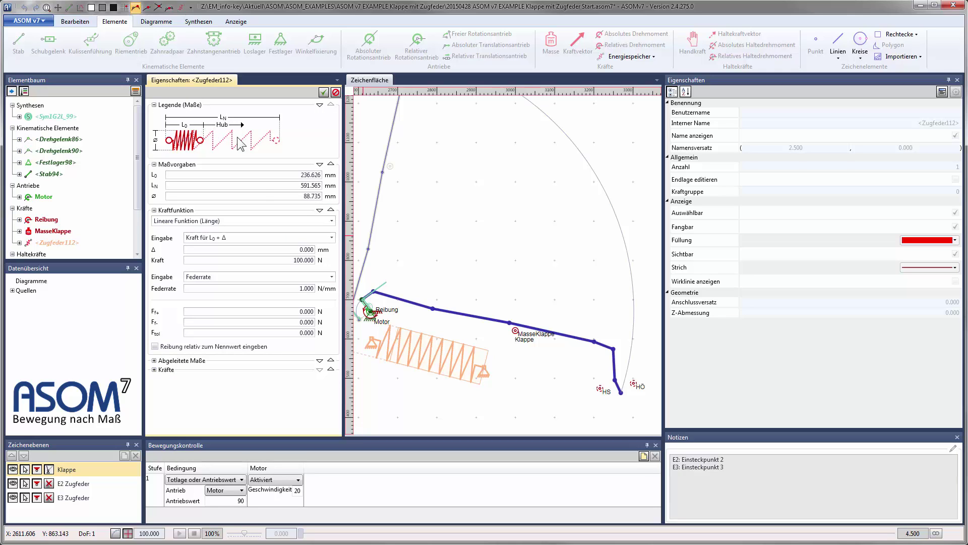
# Review the spring's L0 dimension and force function options, and set the second force input to Kraft für L_N + Δ
pyautogui.click(300, 175)
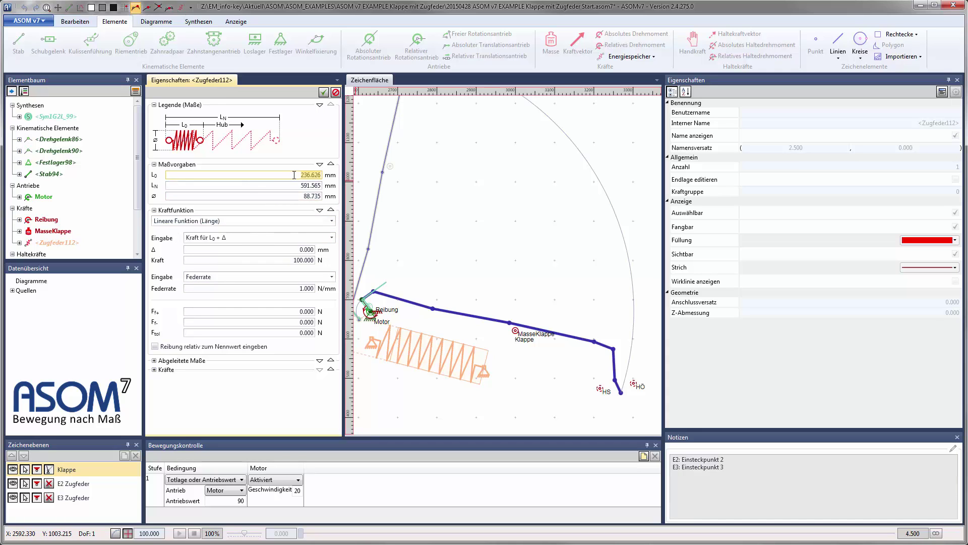
pyautogui.click(333, 223)
pyautogui.click(332, 223)
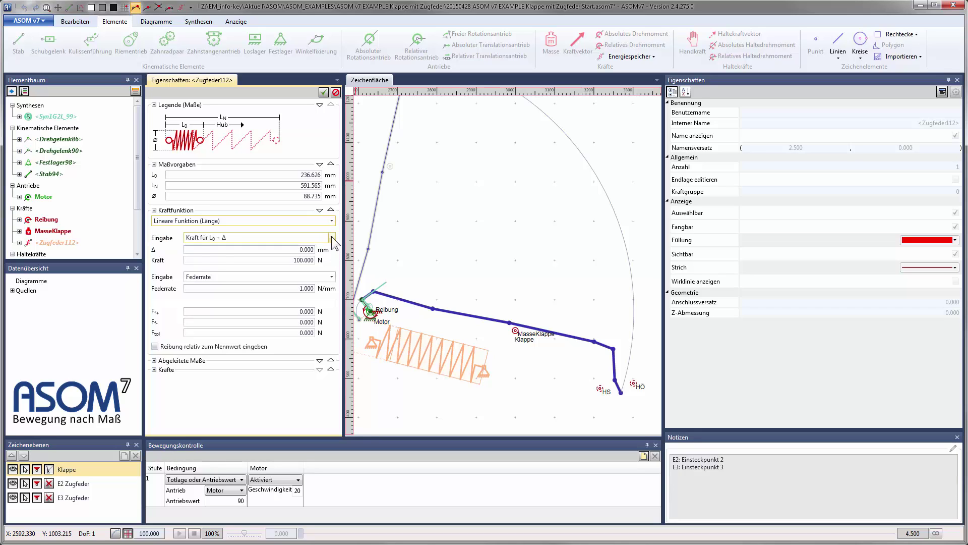
pyautogui.click(331, 237)
pyautogui.click(331, 236)
pyautogui.click(332, 277)
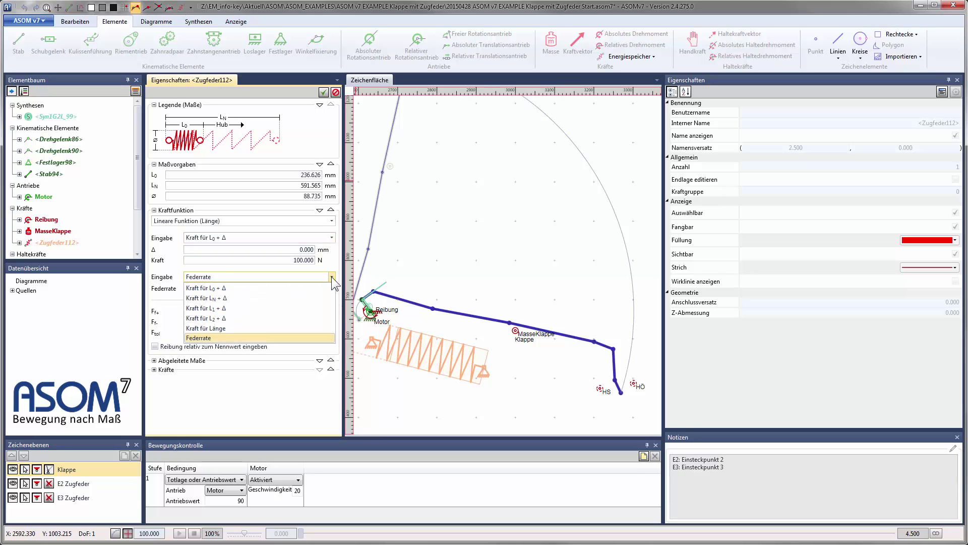
pyautogui.click(227, 297)
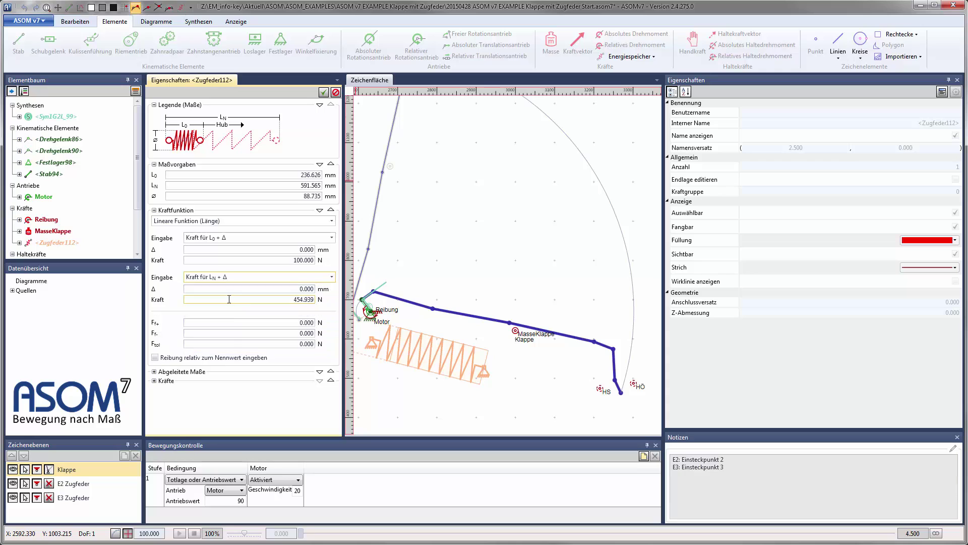
# Set the spring's first force input to Kraft für L_N + Δ and the second to Kraft für L_0 + Δ
pyautogui.click(331, 237)
pyautogui.click(226, 259)
pyautogui.click(331, 277)
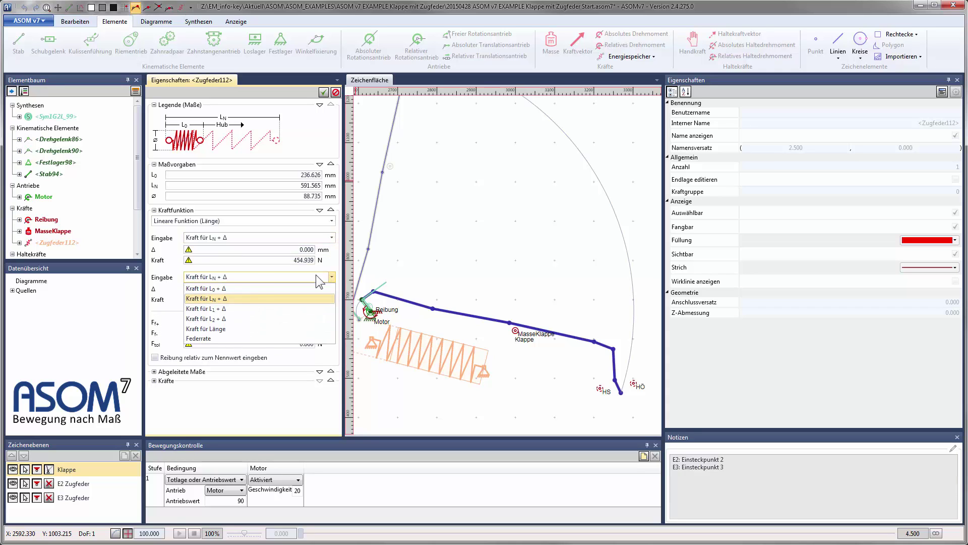
pyautogui.click(224, 289)
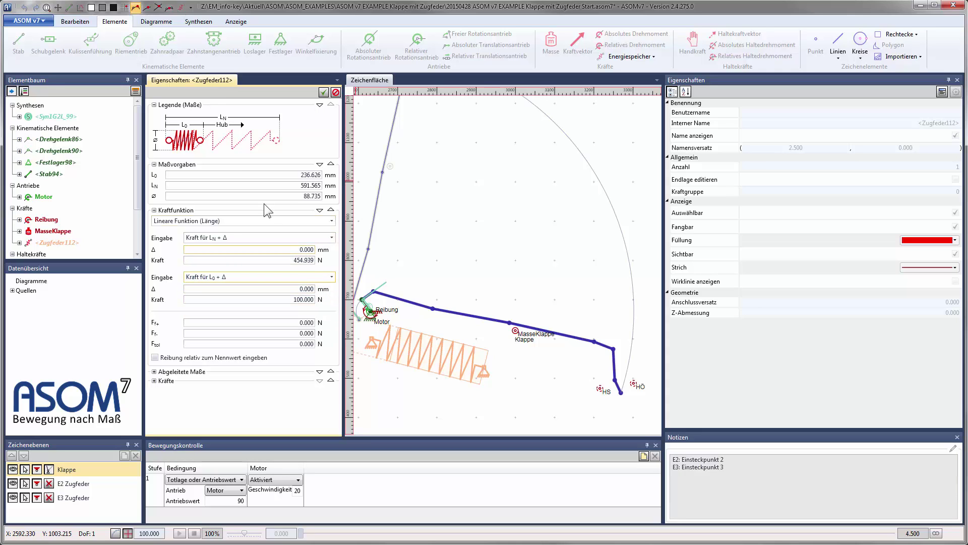
# Set the spring's dimensions to L_0 280 mm, L_N 500 mm and diameter 60 mm
pyautogui.doubleClick(296, 174)
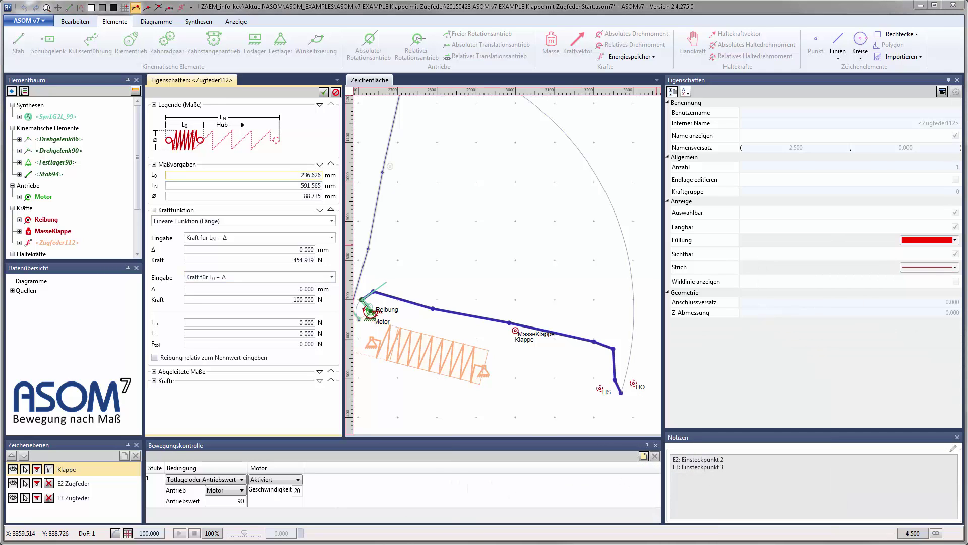
pyautogui.click(304, 175)
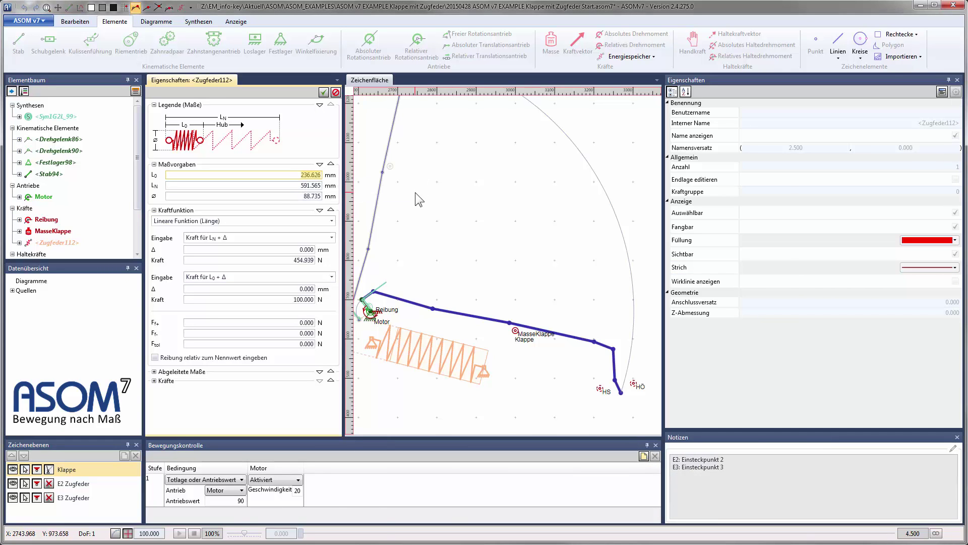
pyautogui.write('280')
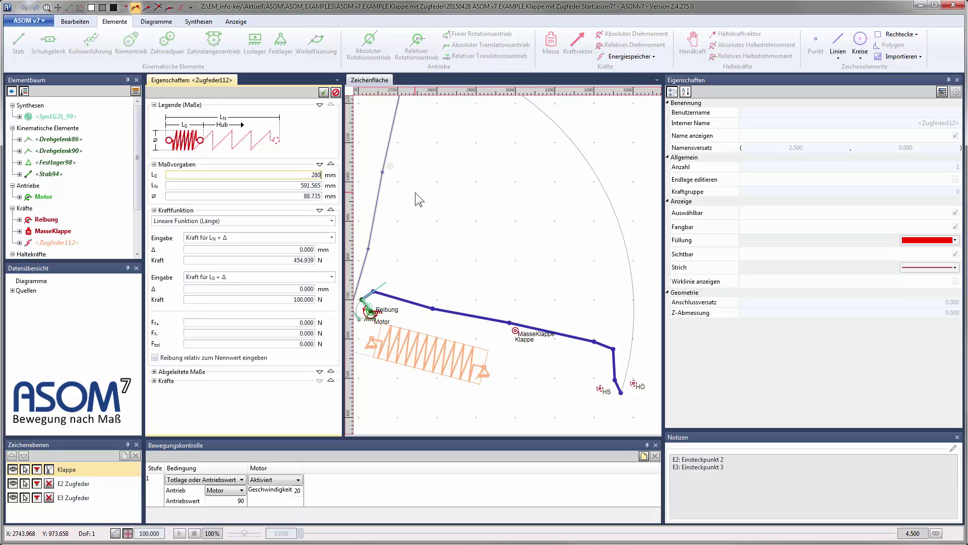
pyautogui.press('Tab')
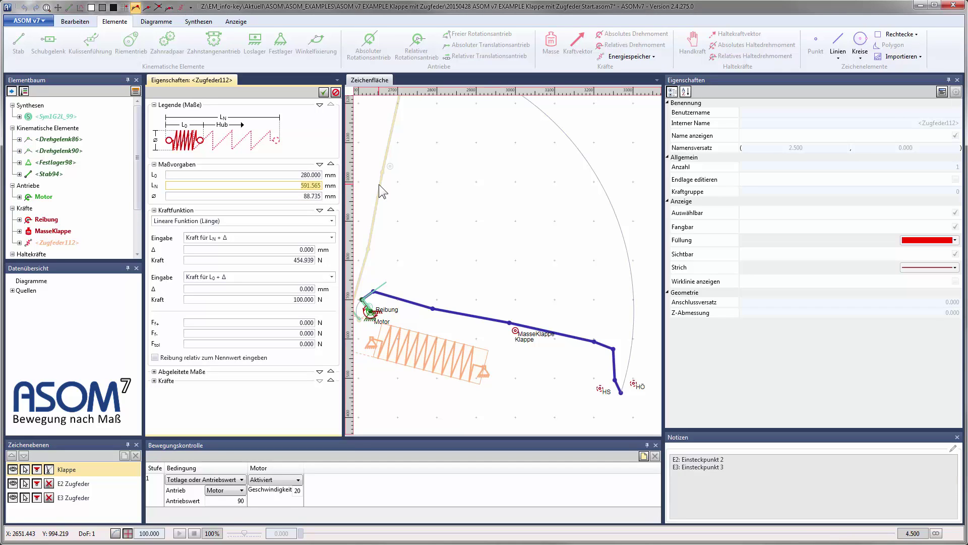
pyautogui.write('500')
pyautogui.press('Tab')
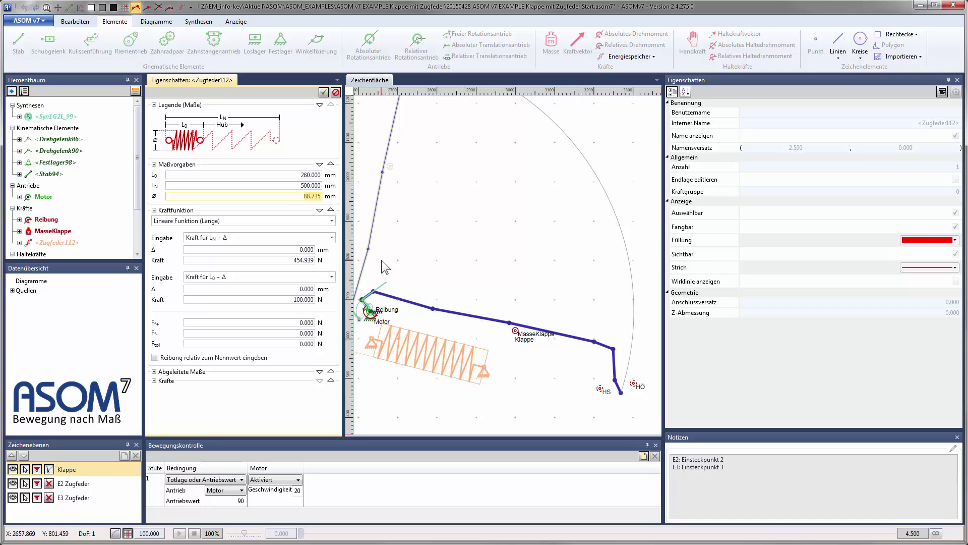
pyautogui.write('60')
pyautogui.press('Return')
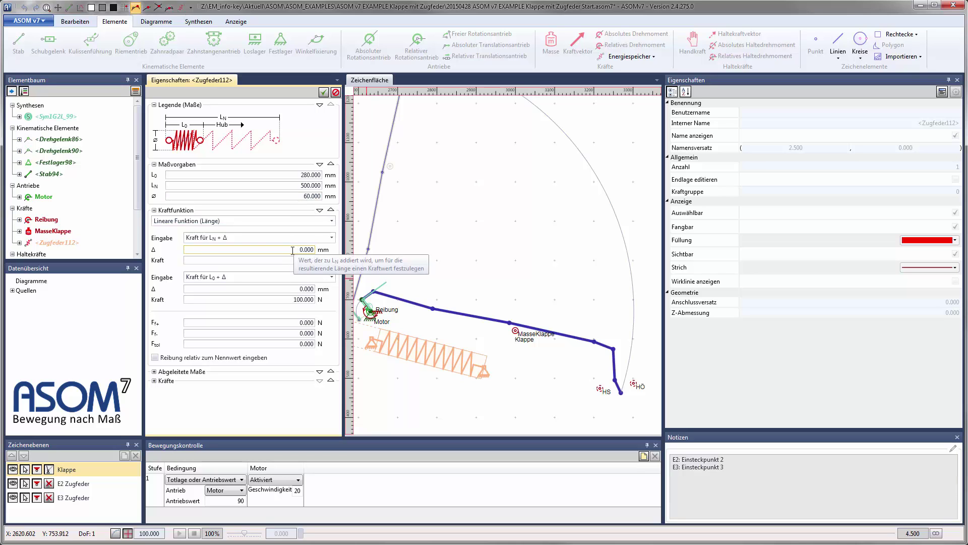
# Define the spring force as 600 N at L_N with Δ -5 mm and 300 N at L_0 with Δ -5 mm
pyautogui.click(204, 245)
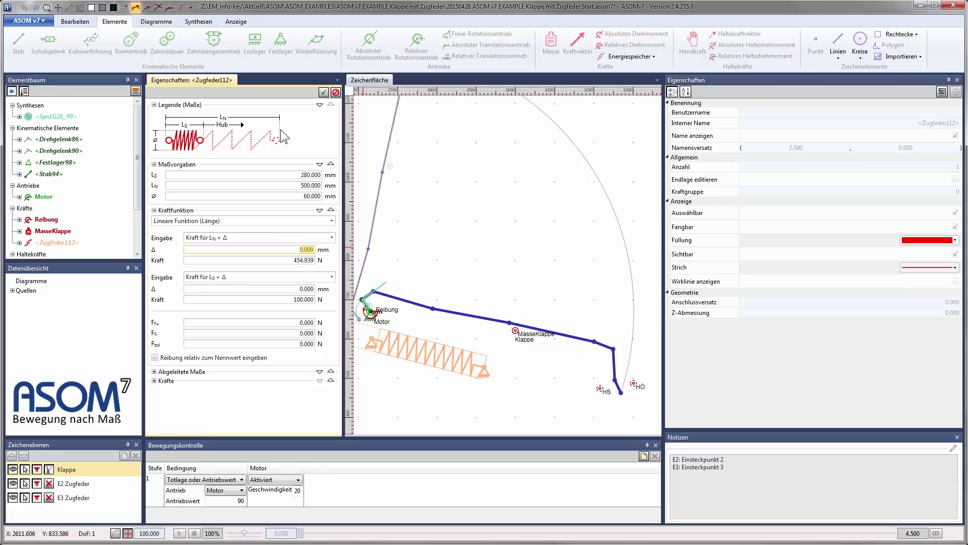
pyautogui.write('-5')
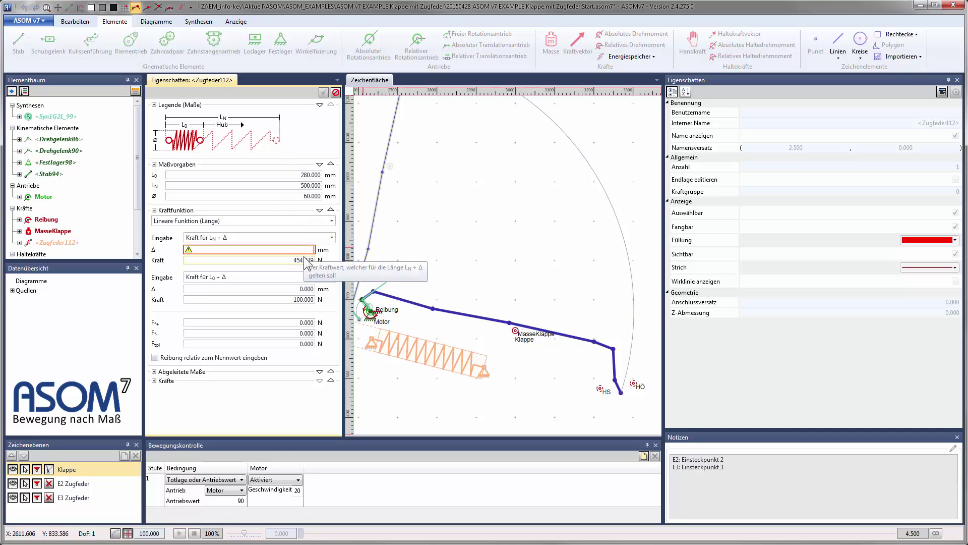
pyautogui.press('Tab')
pyautogui.press('Tab')
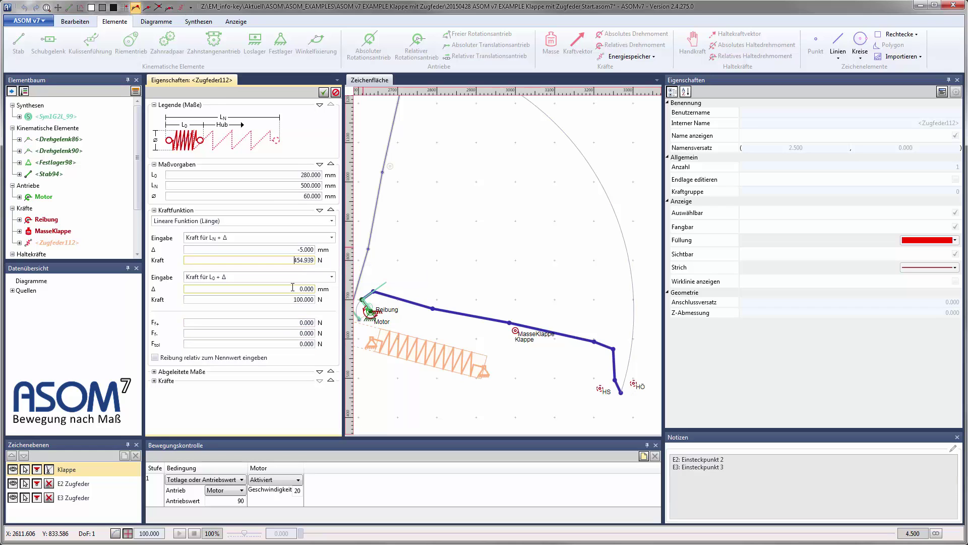
pyautogui.write('-5')
pyautogui.press('Tab')
pyautogui.click(288, 257)
pyautogui.write('600')
pyautogui.press('Tab')
pyautogui.write('300')
pyautogui.press('Tab')
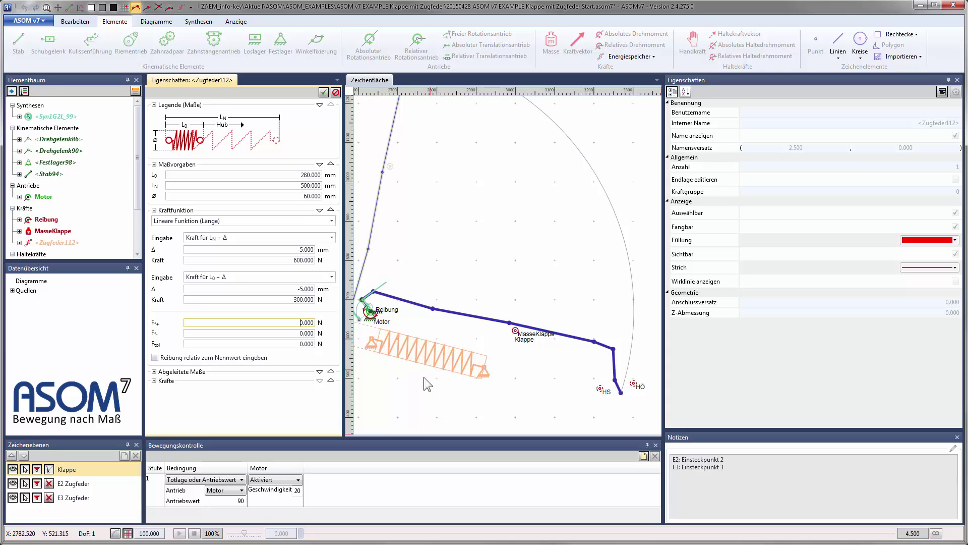
# Set the spring's force tolerance F_tol to 20 N and apply the extended properties
pyautogui.click(302, 343)
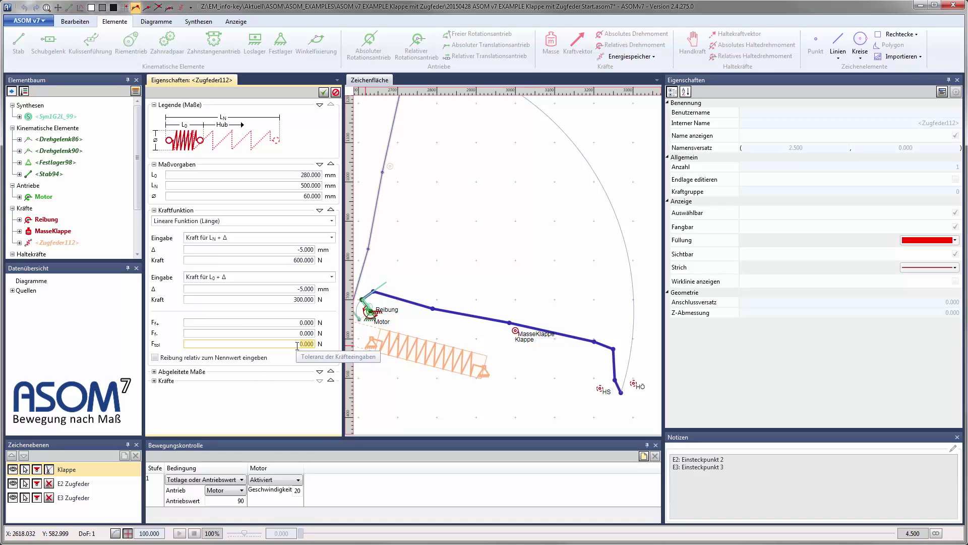
pyautogui.write('20')
pyautogui.press('Return')
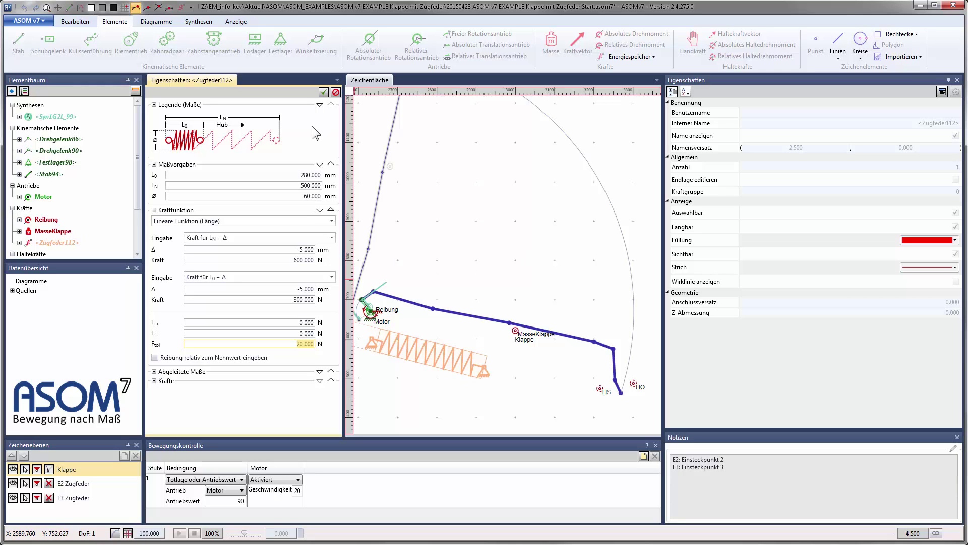
pyautogui.click(323, 91)
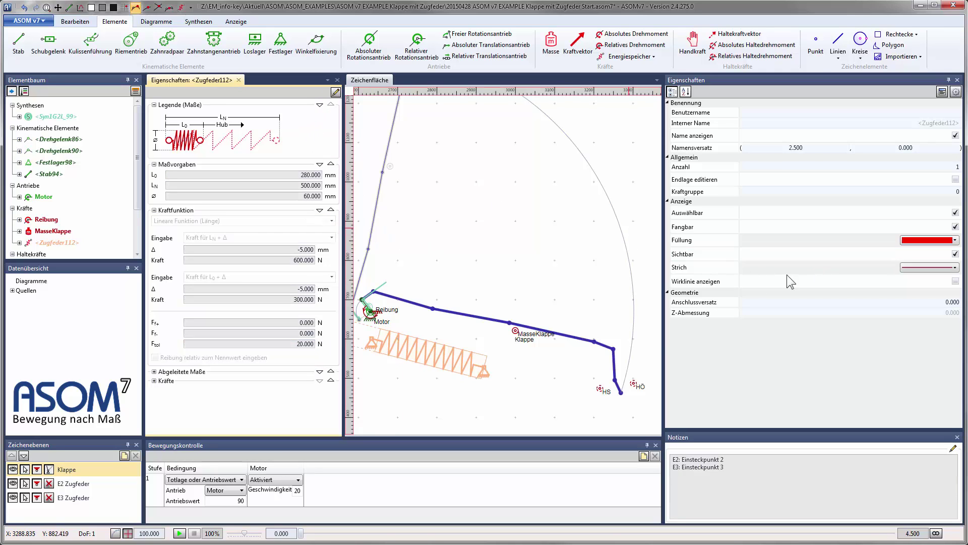
# Set the tension spring's quantity (Anzahl) to 2 and its force group (Kraftgruppe) to 1, then deselect it
pyautogui.click(429, 383)
pyautogui.click(441, 359)
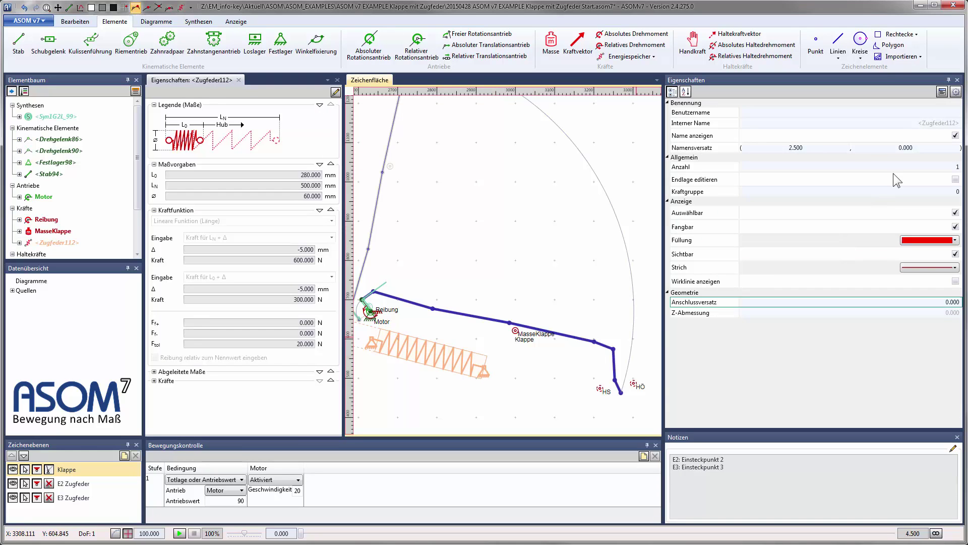
pyautogui.click(921, 168)
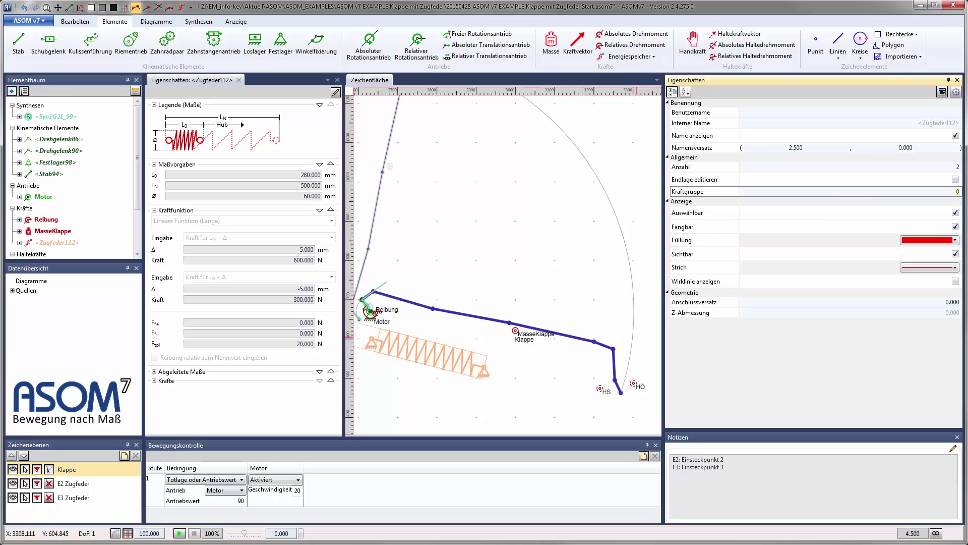
pyautogui.write('1')
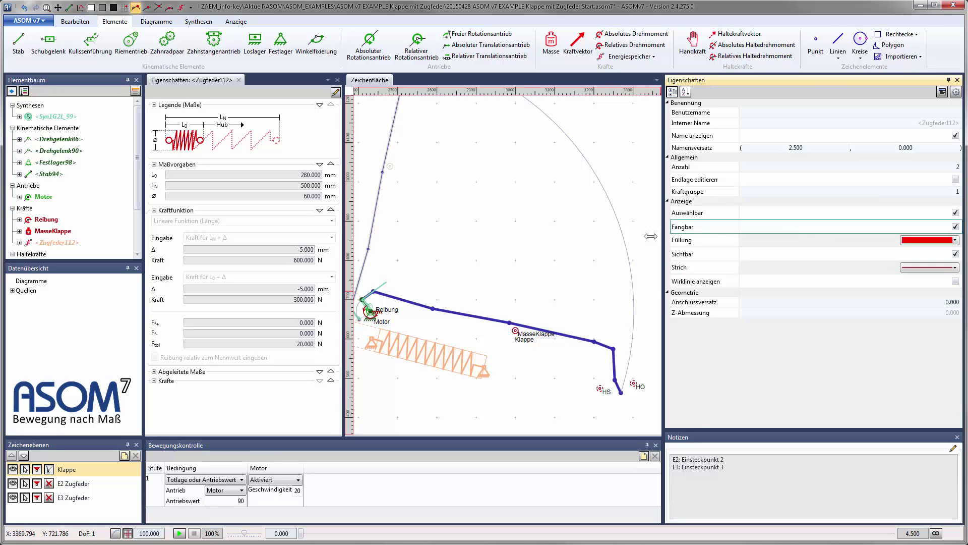
pyautogui.click(489, 385)
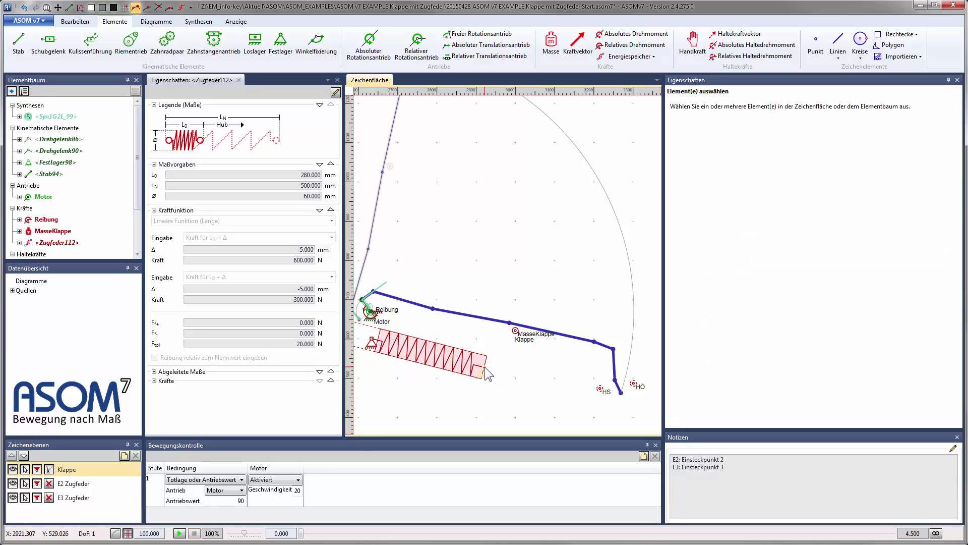
# Place a point on the spring's connection point farther from the motor and another at about (2948, 490), naming the first E1
pyautogui.click(485, 371)
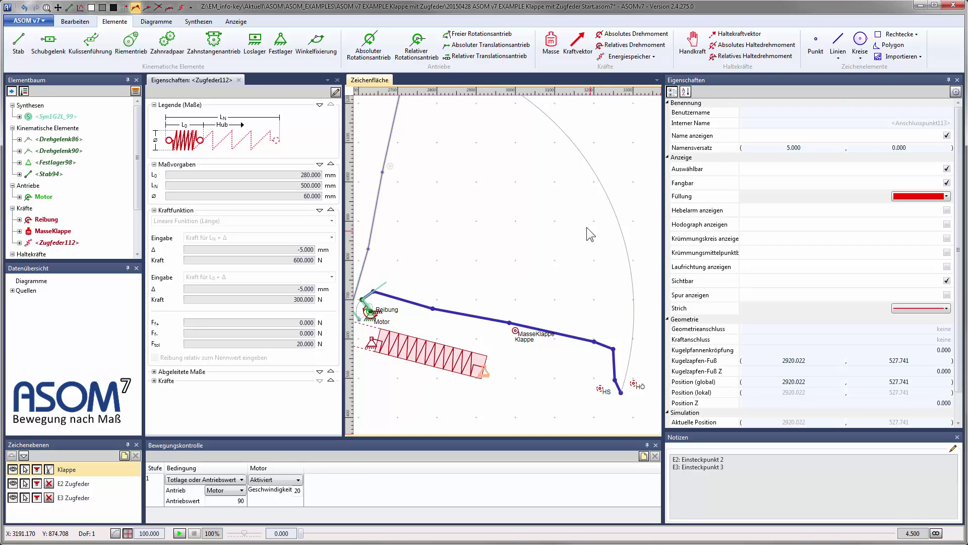
pyautogui.click(815, 43)
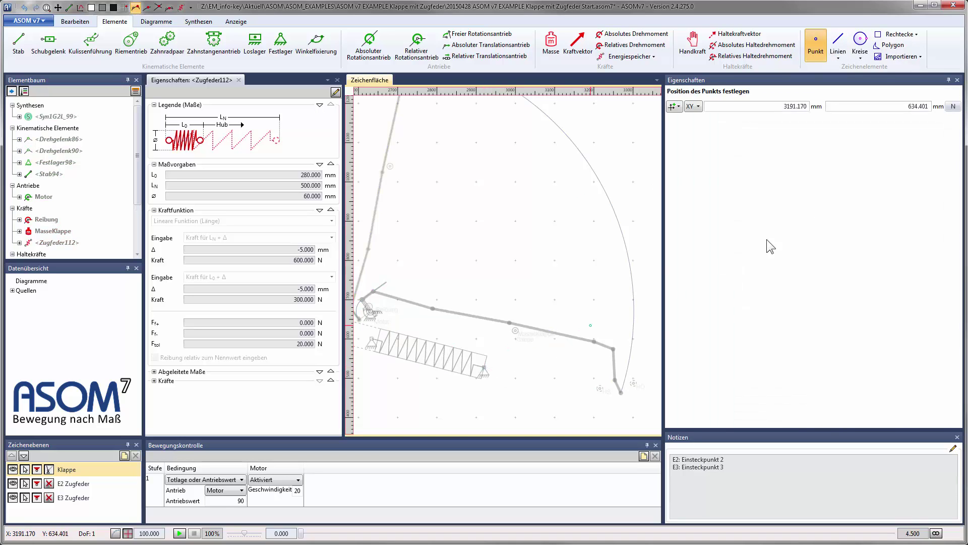
pyautogui.click(485, 374)
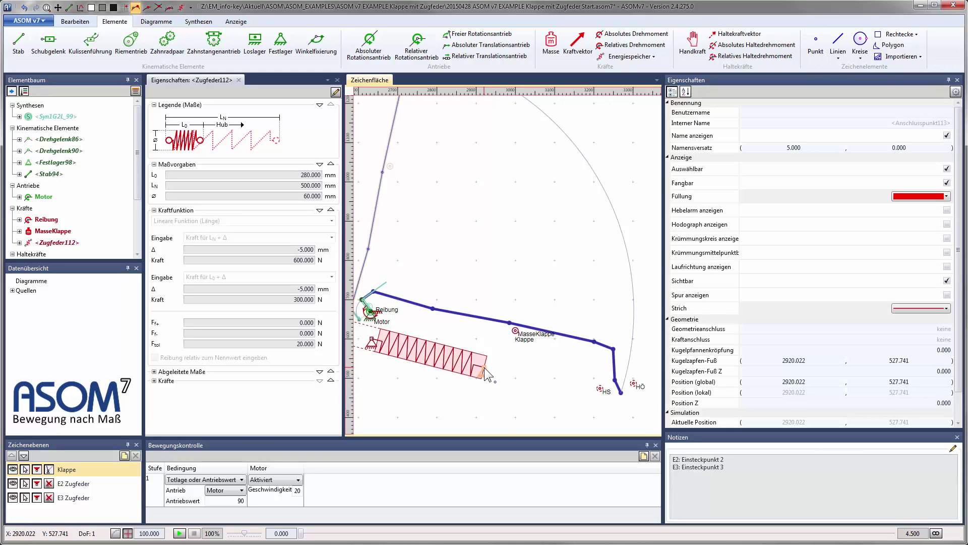
pyautogui.click(485, 374)
pyautogui.click(911, 111)
pyautogui.click(911, 112)
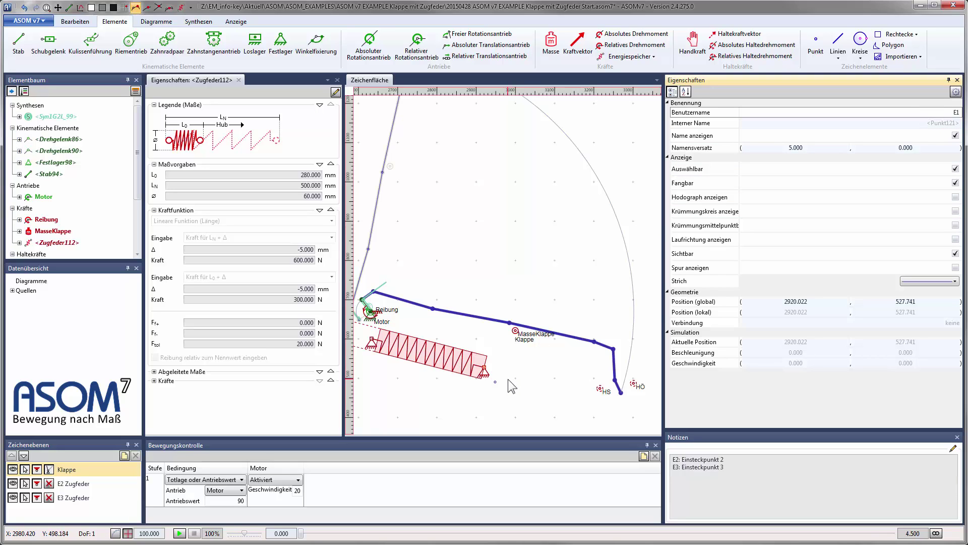
# Name the free point just beyond the spring's end E2
pyautogui.click(496, 382)
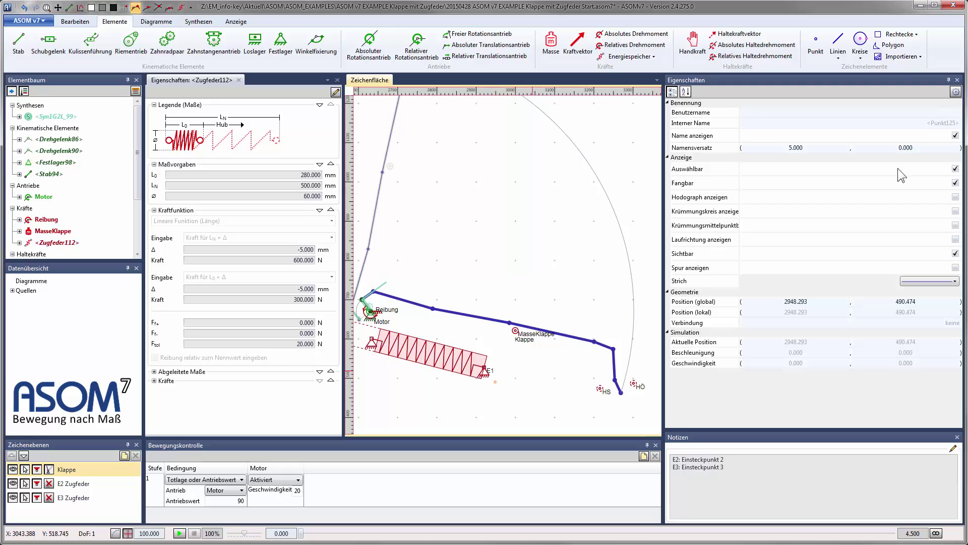
pyautogui.click(934, 112)
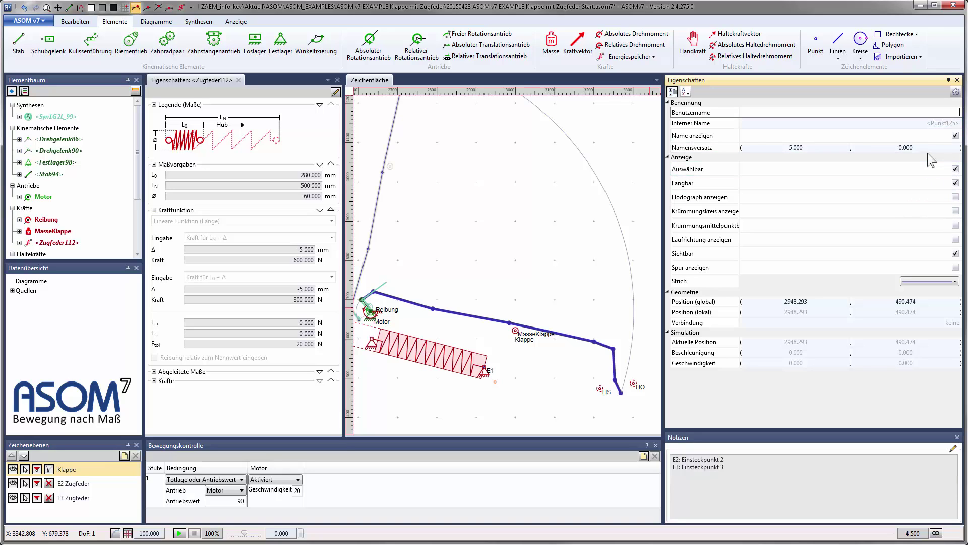
pyautogui.write('E')
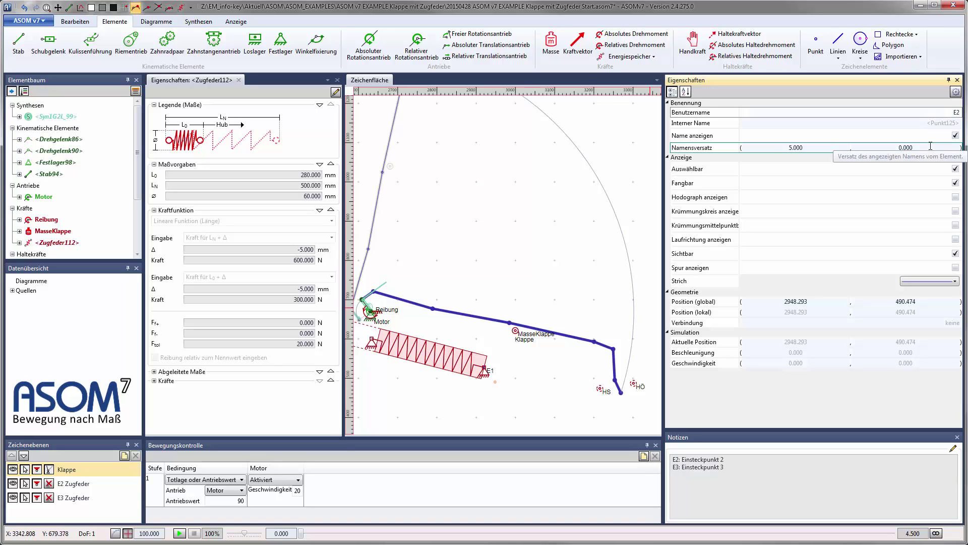
pyautogui.write('2')
pyautogui.press('Return')
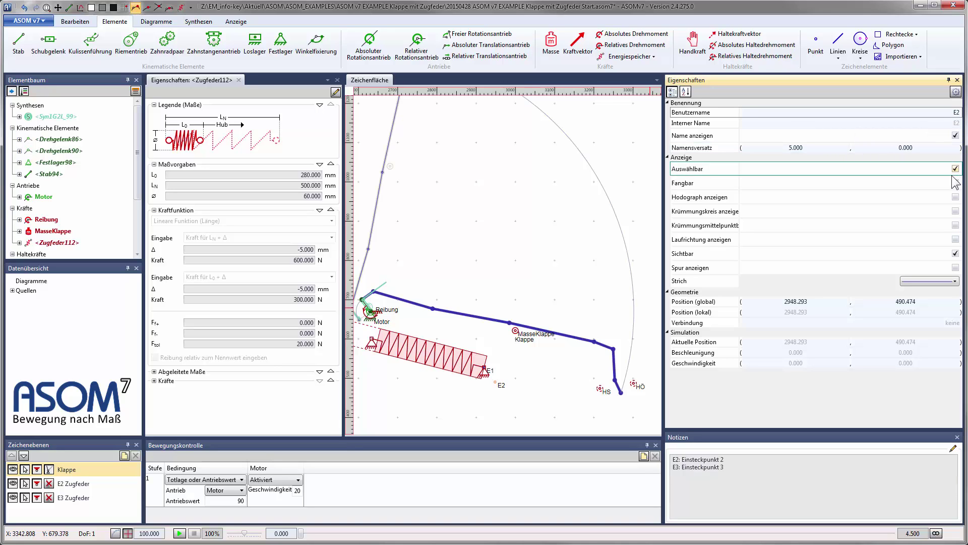
pyautogui.click(955, 182)
pyautogui.click(510, 383)
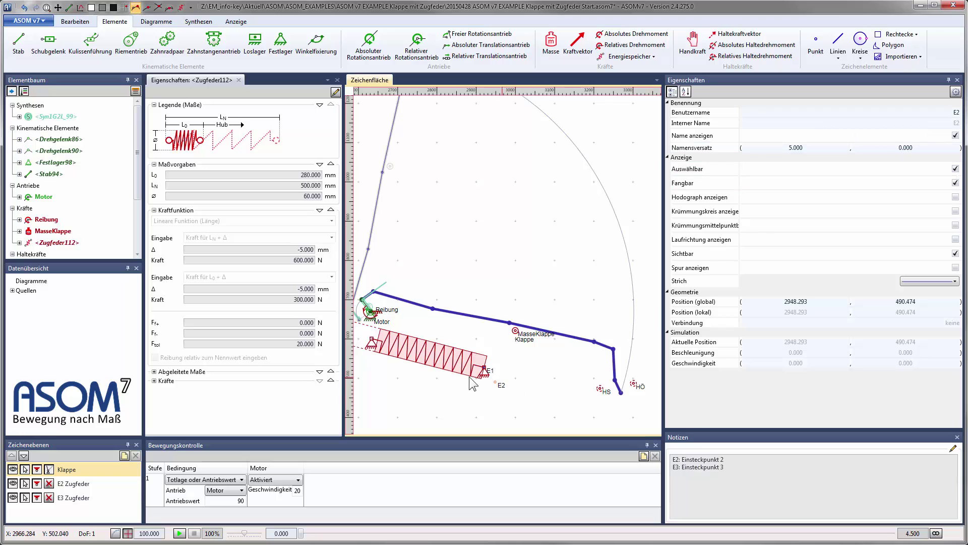
# Connect the spring's connection point nearest the motor to the flap (Klappe)
pyautogui.scroll(-2, 418, 280)
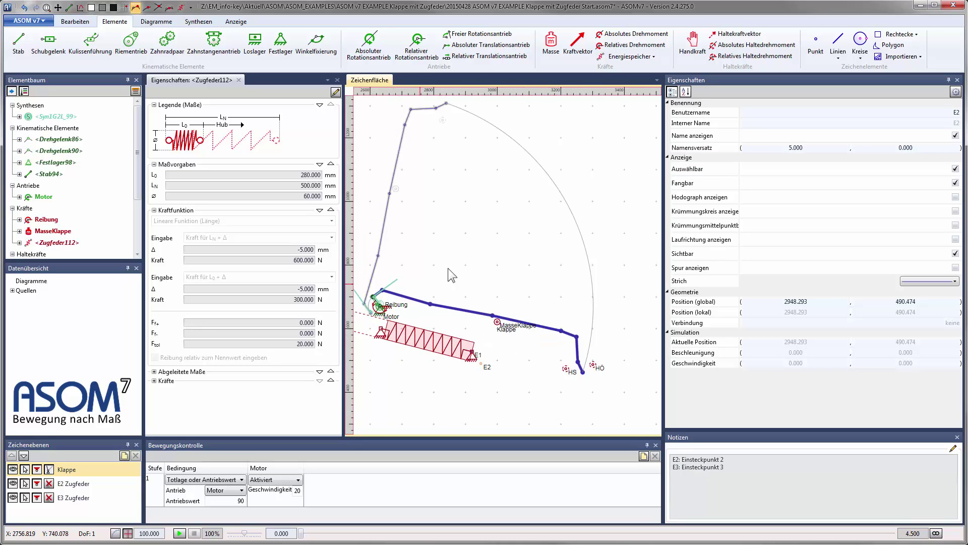
pyautogui.scroll(-1, 454, 262)
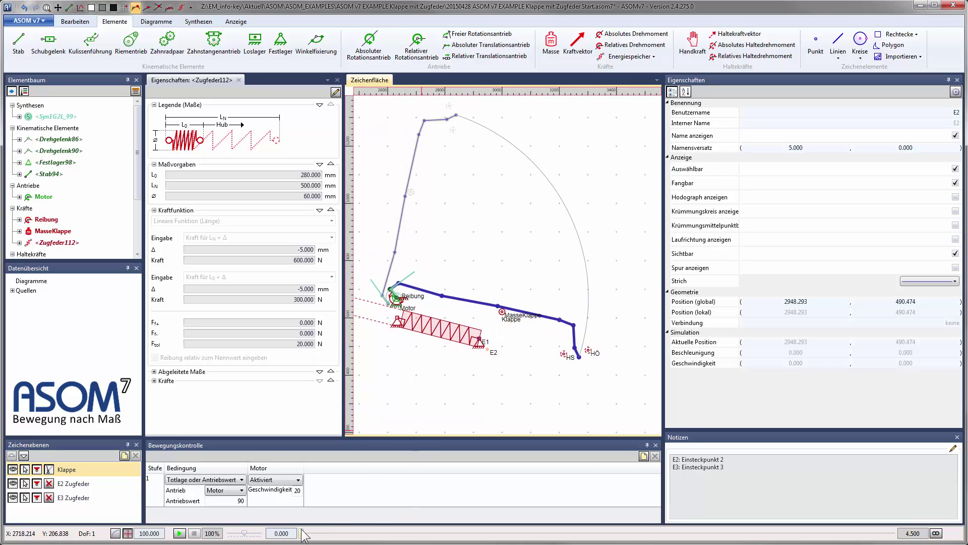
pyautogui.moveTo(302, 535); pyautogui.dragTo(146, 535)
pyautogui.scroll(4, 369, 309)
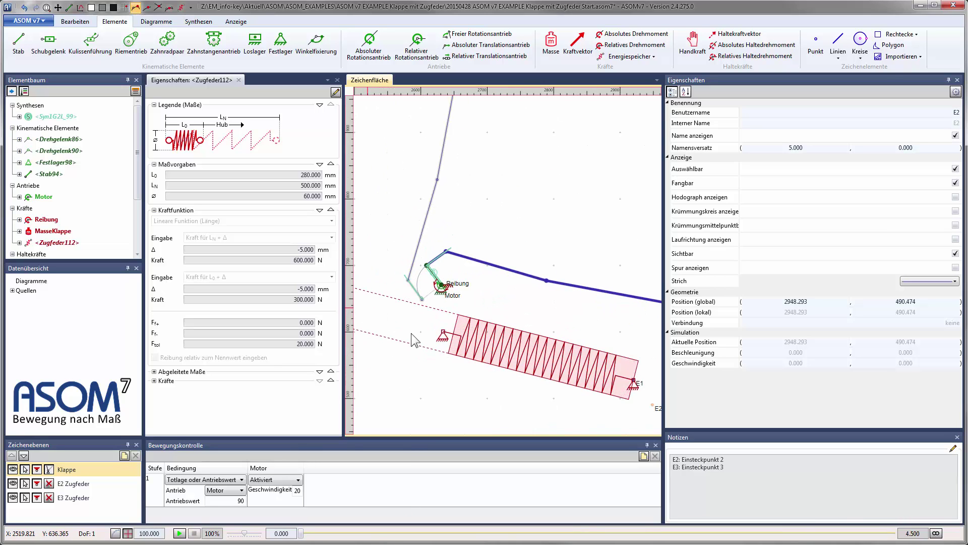
pyautogui.rightClick(444, 335)
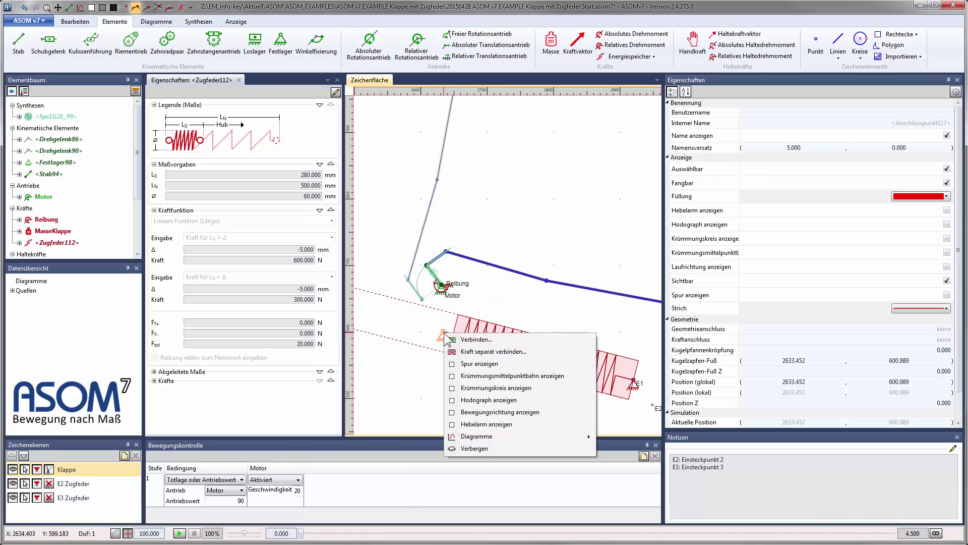
pyautogui.click(424, 326)
pyautogui.click(445, 336)
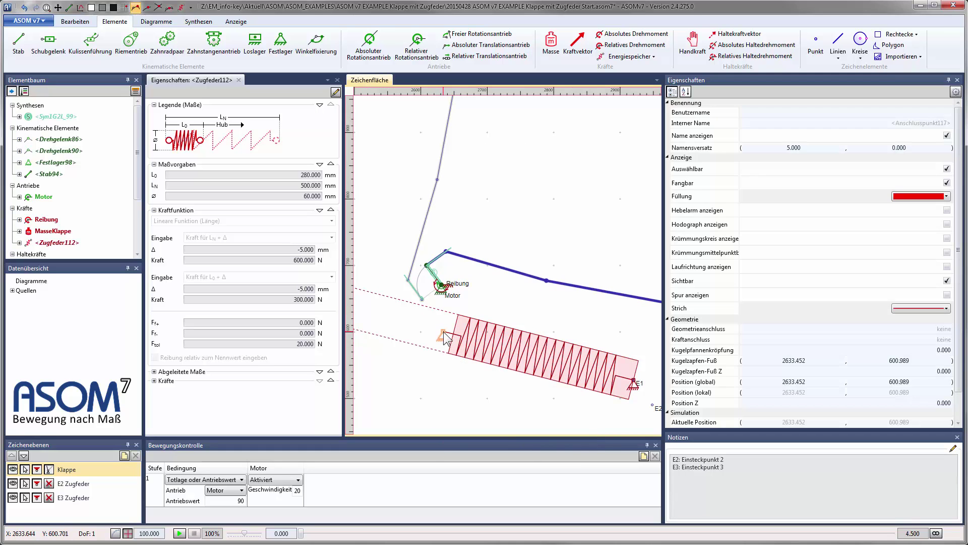
pyautogui.rightClick(445, 337)
pyautogui.click(478, 343)
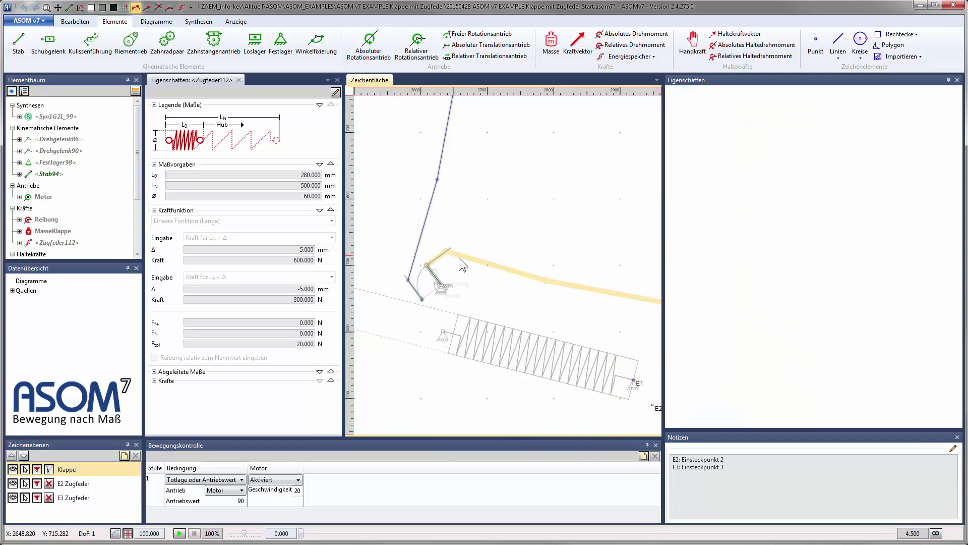
pyautogui.click(463, 258)
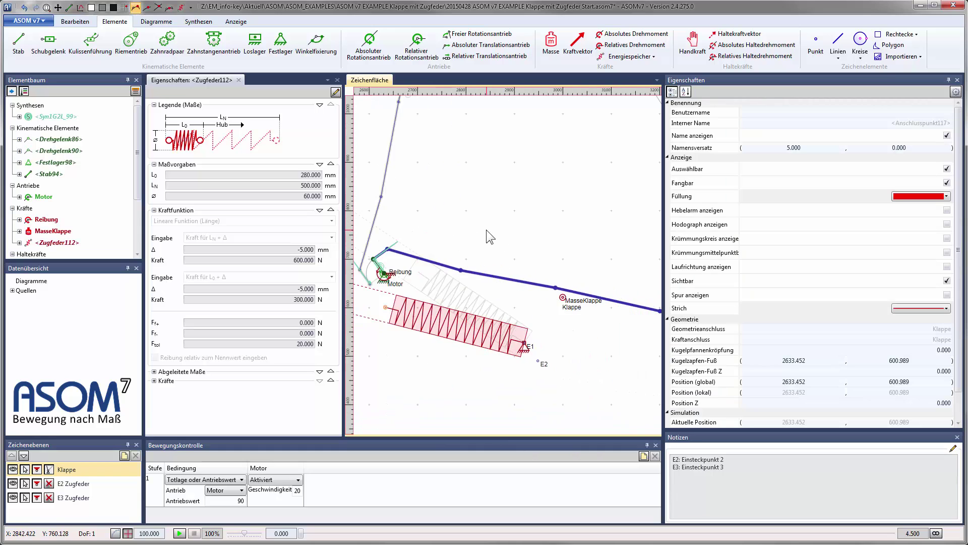
# Run the motion simulation of the flap, and switch the Klappe drawing layer's display option off and back on
pyautogui.click(179, 533)
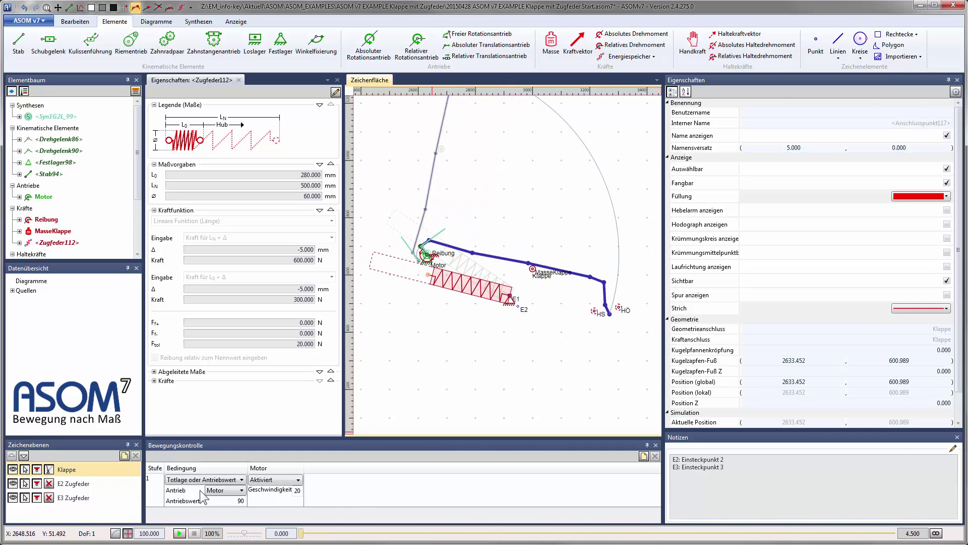
pyautogui.click(49, 469)
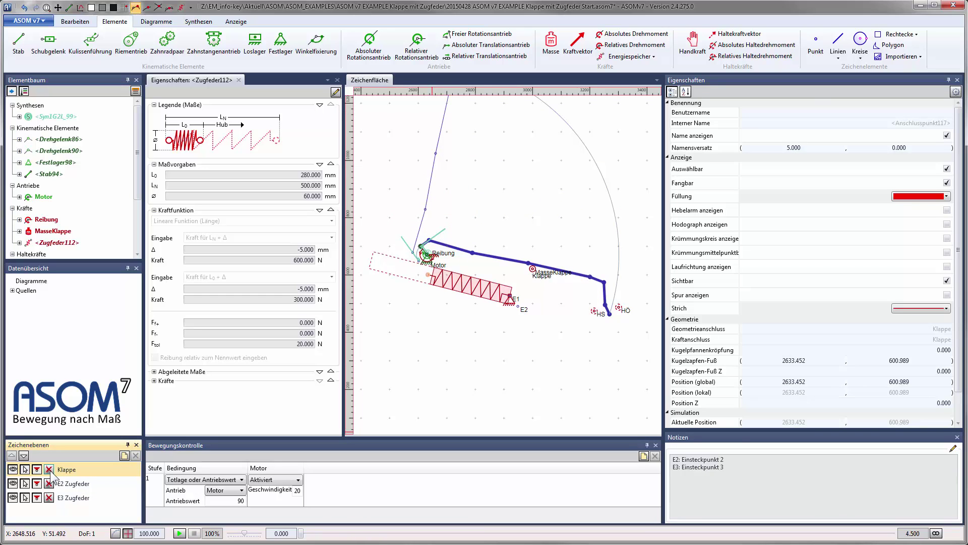
pyautogui.click(49, 469)
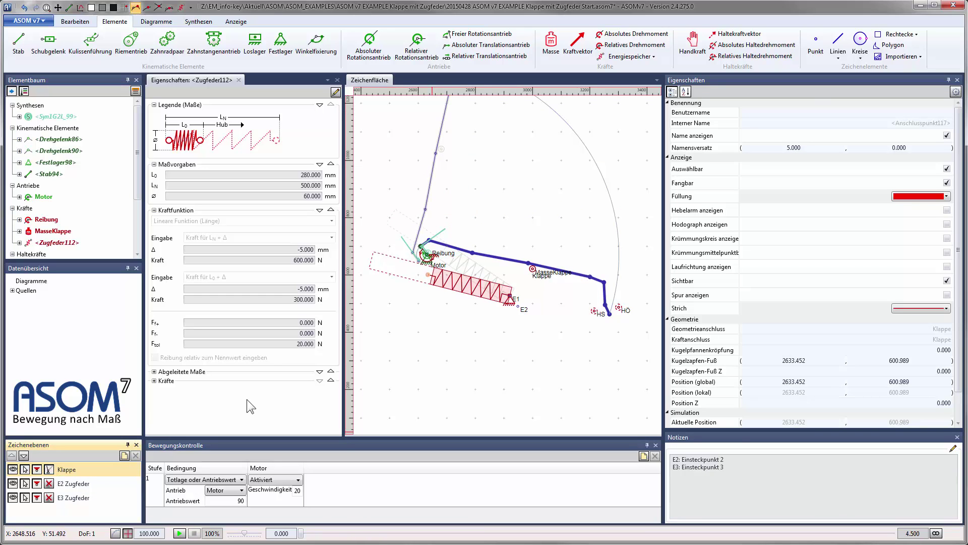
# Close the notes (Notizen) and the tension spring's properties view to enlarge the drawing area
pyautogui.click(431, 332)
pyautogui.scroll(3, 549, 253)
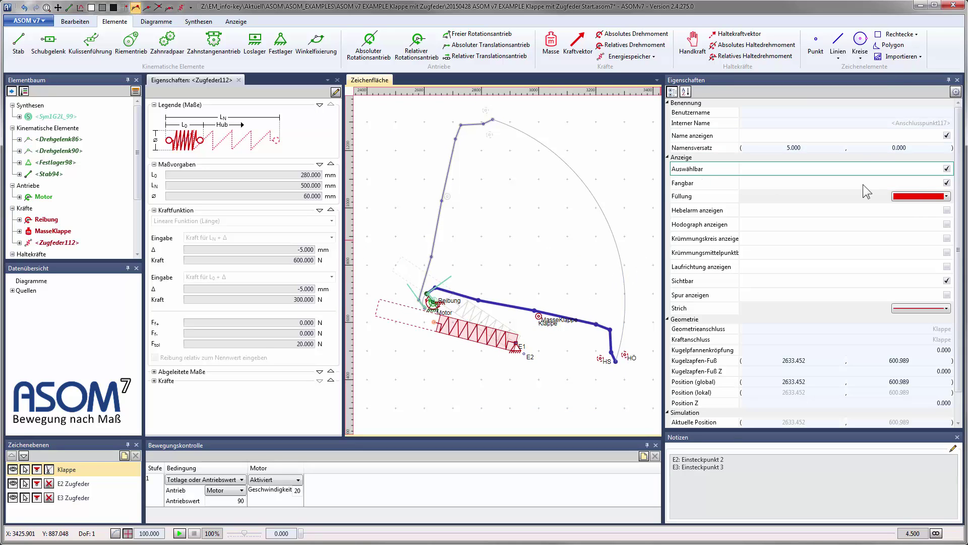
pyautogui.click(956, 437)
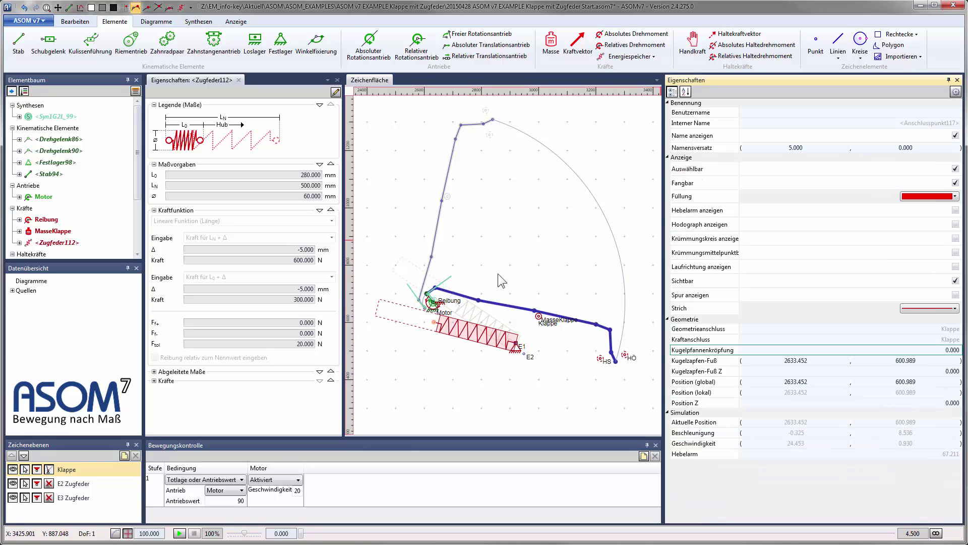
pyautogui.moveTo(328, 249); pyautogui.dragTo(304, 249)
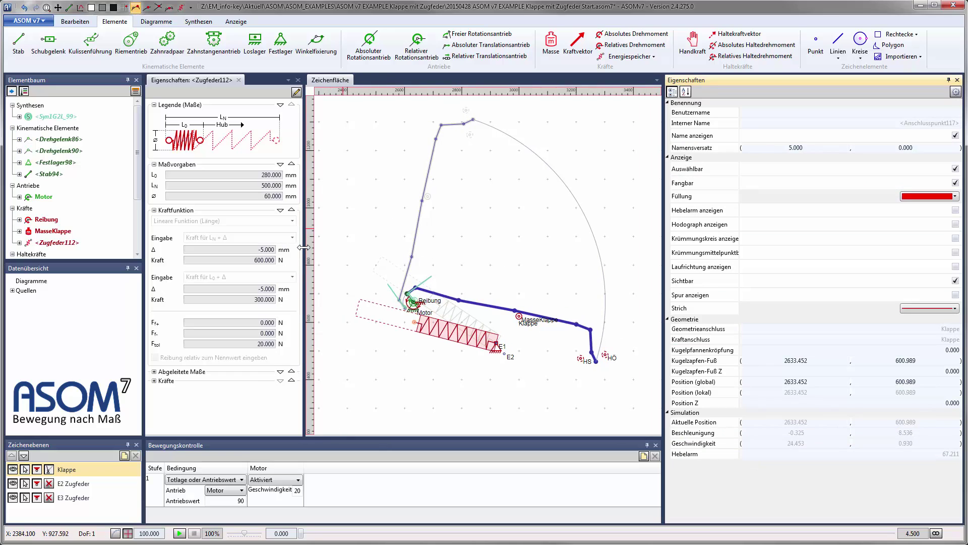
pyautogui.click(616, 387)
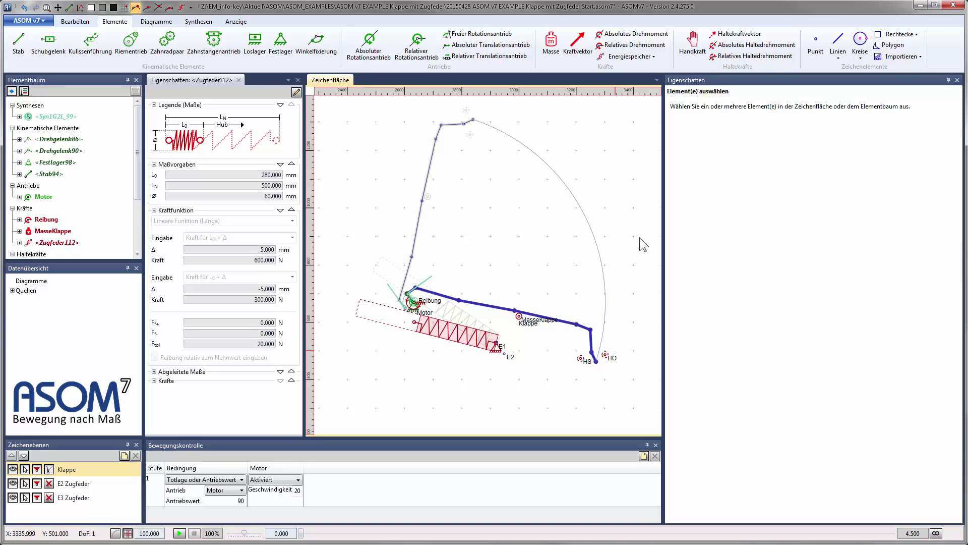
pyautogui.rightClick(606, 356)
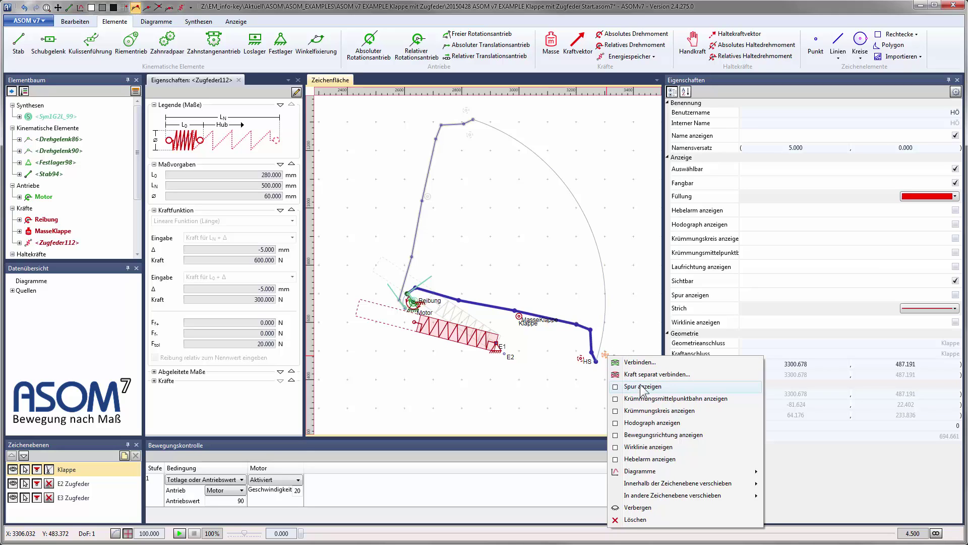
pyautogui.click(296, 92)
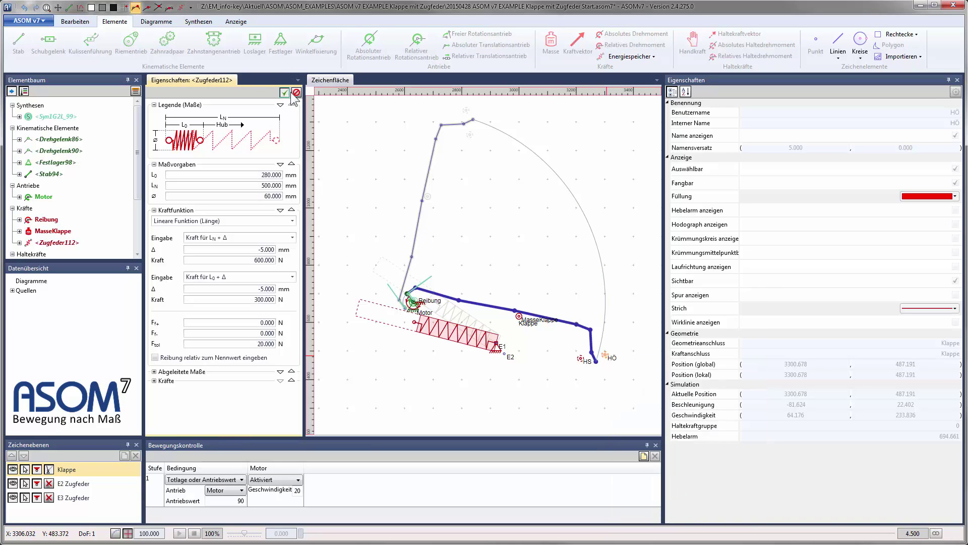
pyautogui.click(296, 93)
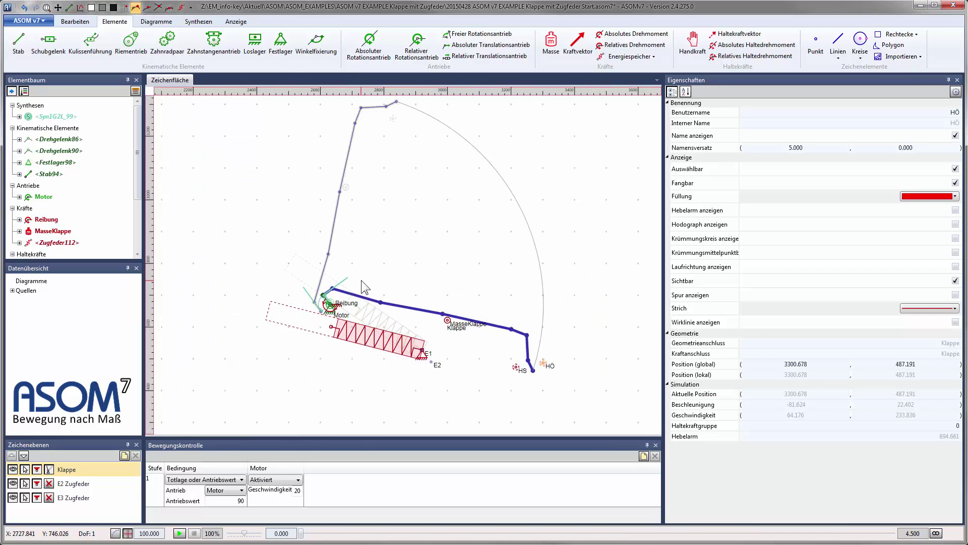
# Create a holding force (Haltekraft) diagram for hand force HÖ and name it "Kraftkennlinien Handkräfte"
pyautogui.scroll(1, 365, 288)
pyautogui.click(456, 258)
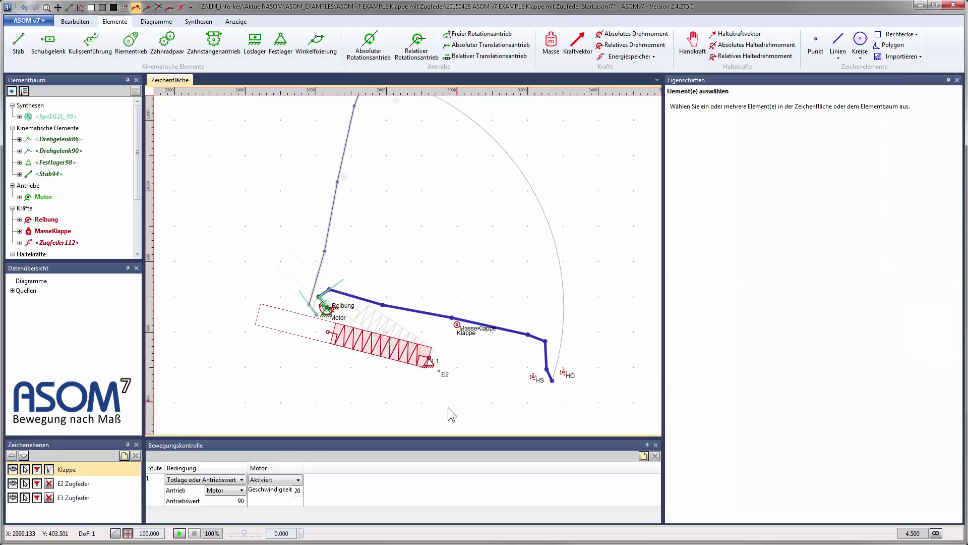
pyautogui.rightClick(564, 373)
pyautogui.moveTo(608, 491)
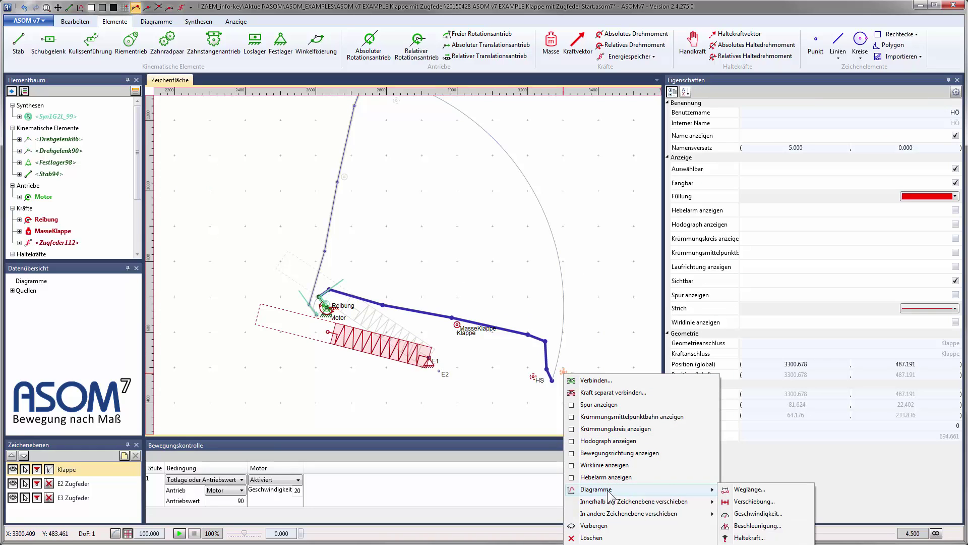
pyautogui.click(751, 538)
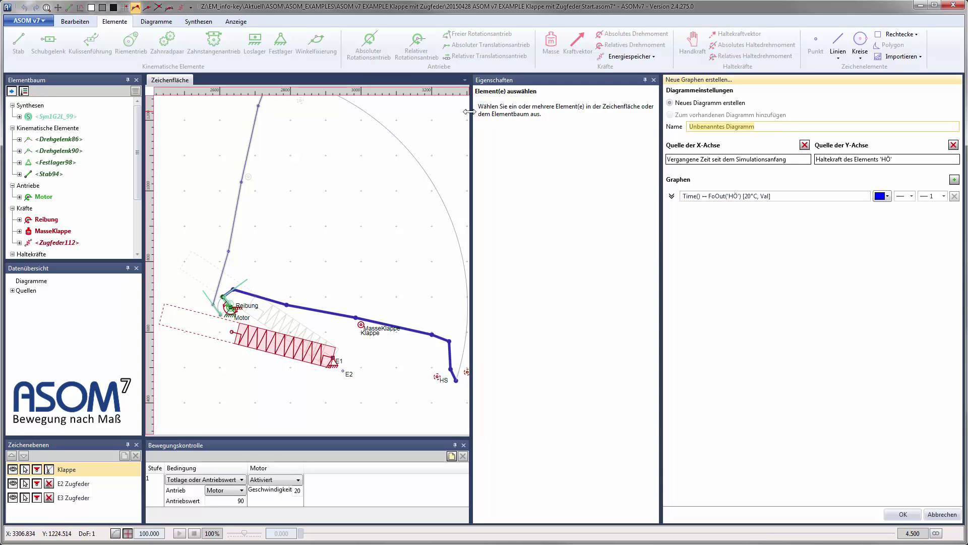
pyautogui.write('Kraftkennlinien Handkräfte')
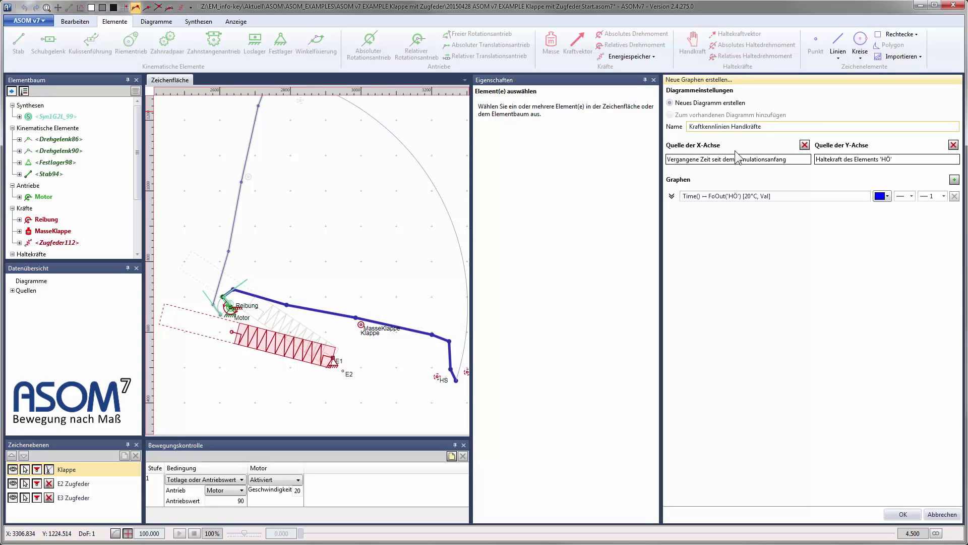
# Change the X-axis source to the rotation of an element (Drehung eines Elements), using the flap (Klappe)
pyautogui.click(804, 144)
pyautogui.click(807, 160)
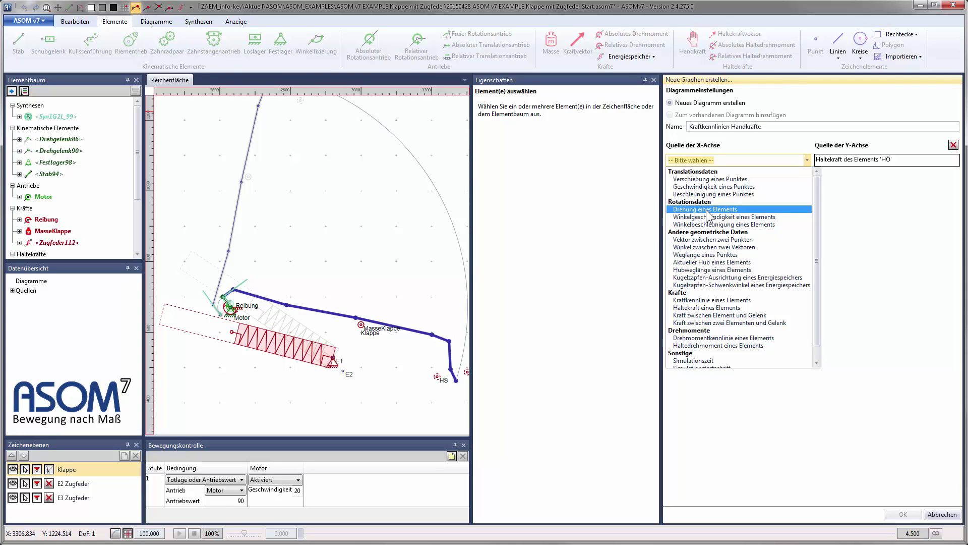
pyautogui.click(702, 210)
pyautogui.click(337, 316)
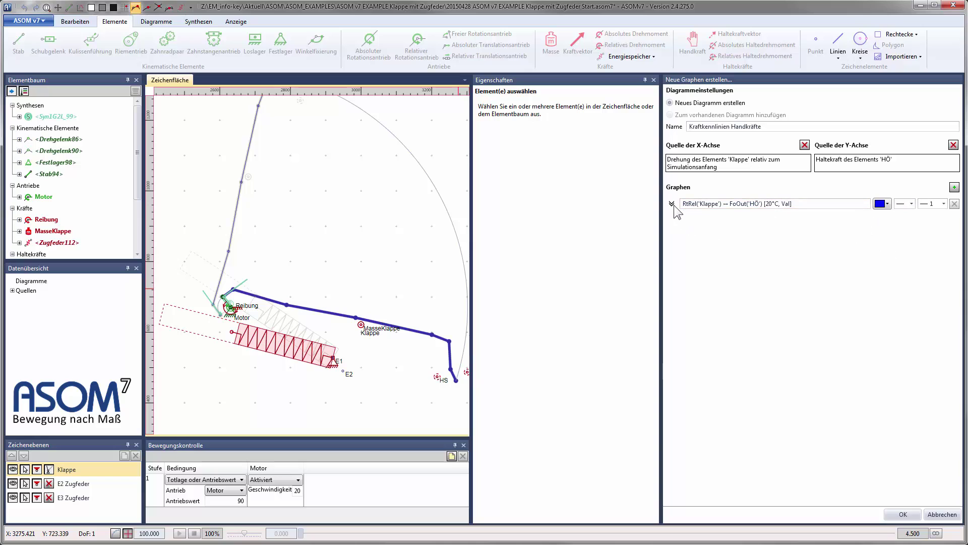
# Add two more graphs to the diagram and expand the parameter settings of all three graphs
pyautogui.click(954, 187)
pyautogui.click(954, 188)
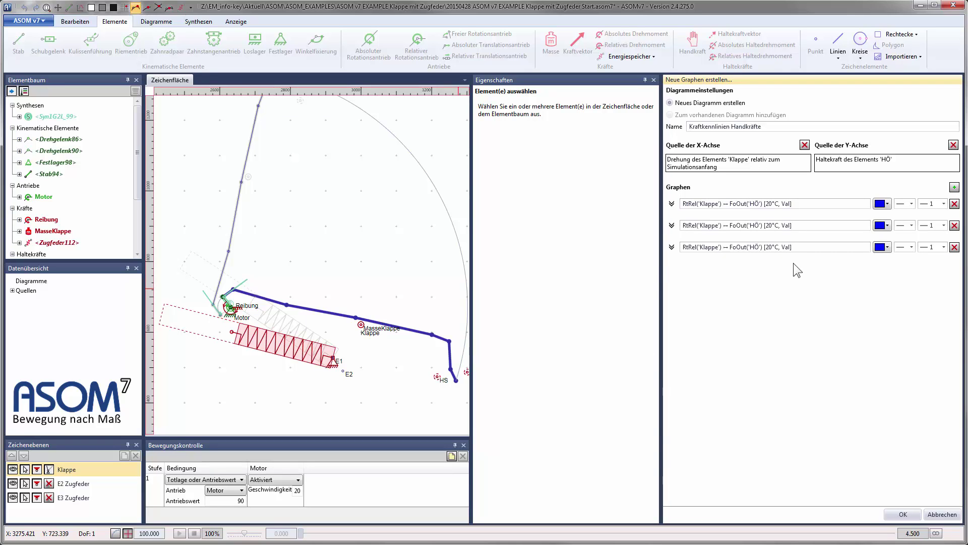
pyautogui.click(672, 204)
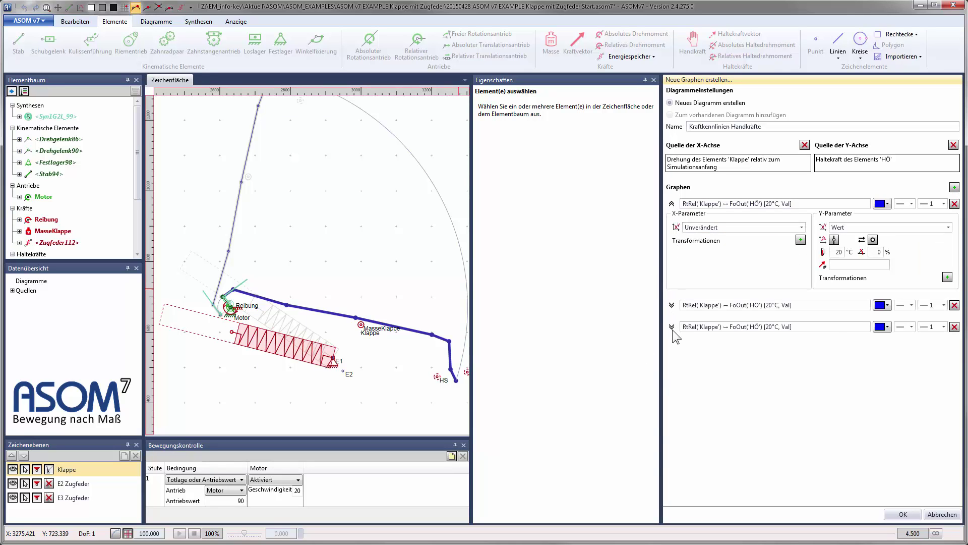
pyautogui.click(671, 305)
pyautogui.click(672, 406)
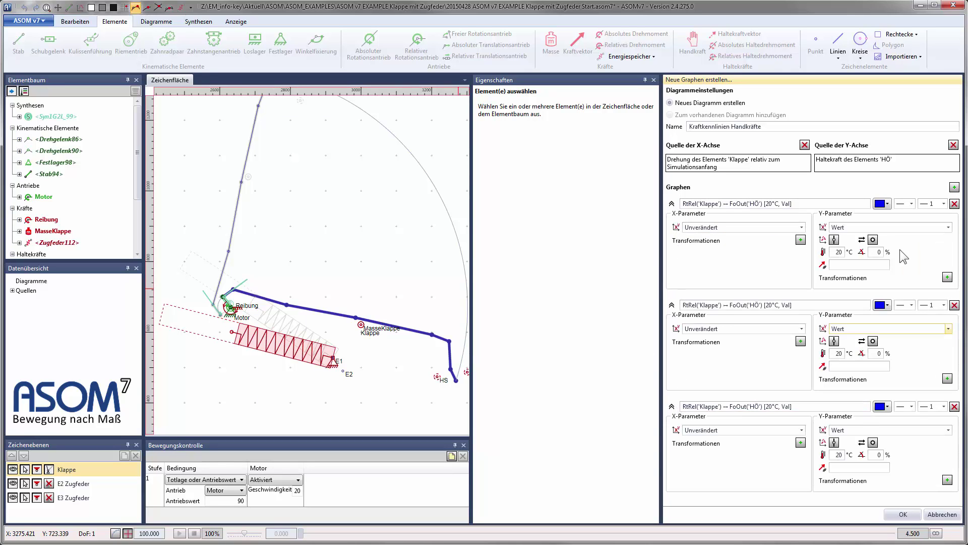
# Set the movement direction in the Y parameters of all three graphs to forward (Fwd)
pyautogui.moveTo(661, 204); pyautogui.dragTo(609, 203)
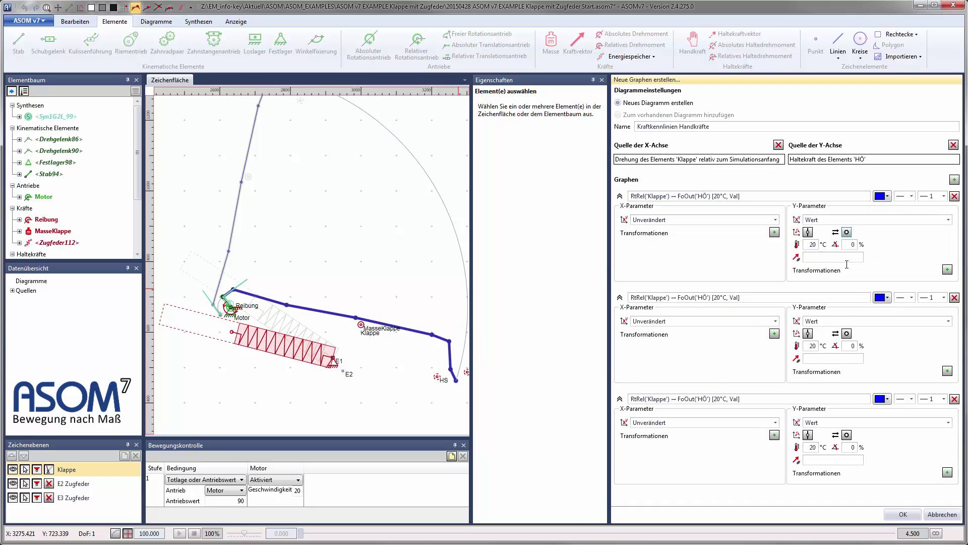
pyautogui.click(847, 435)
pyautogui.click(846, 333)
pyautogui.click(846, 231)
# Colour the first and second graphs dark grey
pyautogui.click(887, 196)
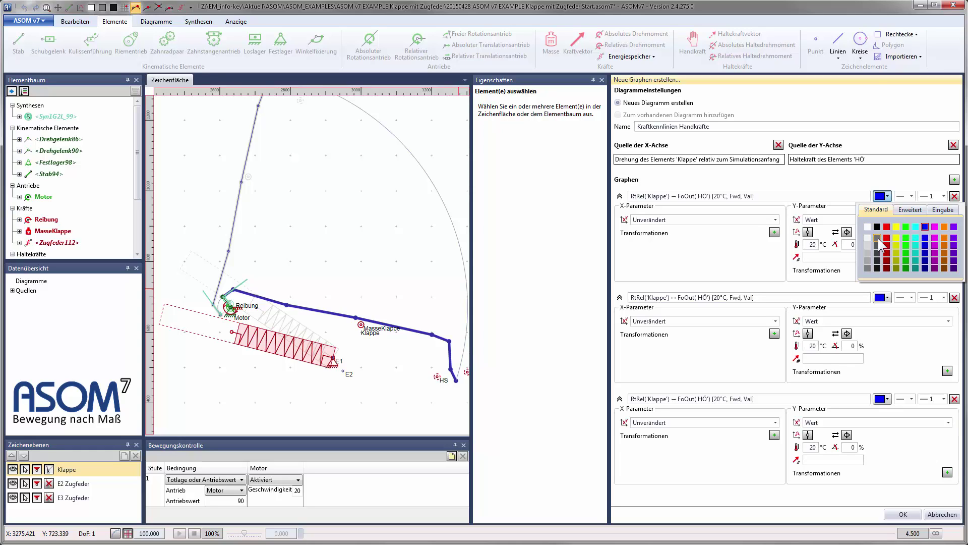
pyautogui.click(867, 268)
pyautogui.click(887, 297)
pyautogui.click(867, 370)
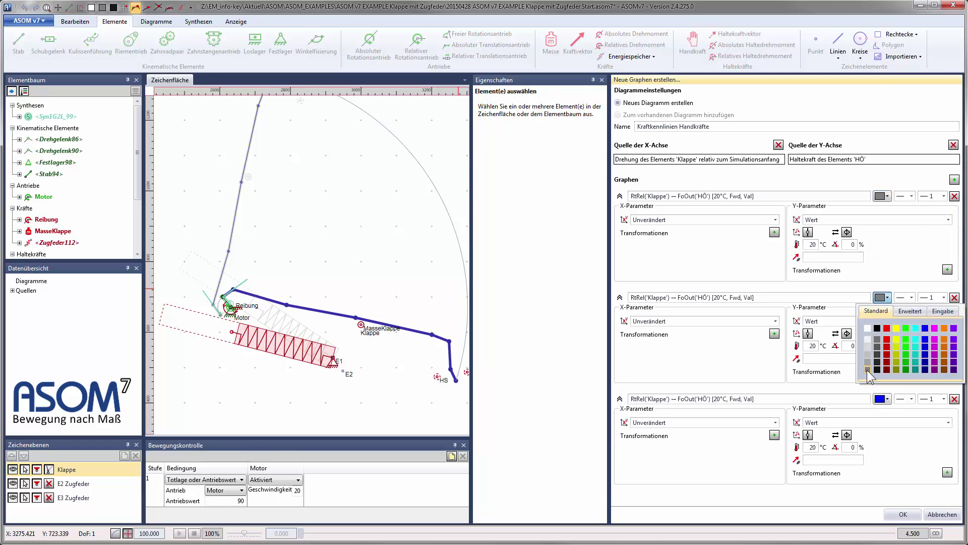
pyautogui.click(890, 262)
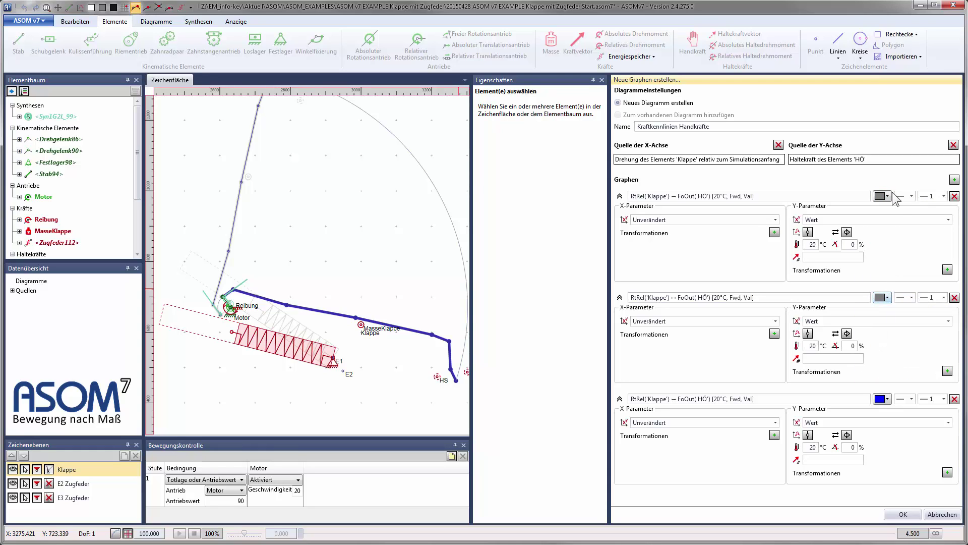
# Choose a line style for the second graph and set its inclination to 10 % in the Y parameters
pyautogui.click(911, 298)
pyautogui.click(904, 327)
pyautogui.write('10')
pyautogui.press('Tab')
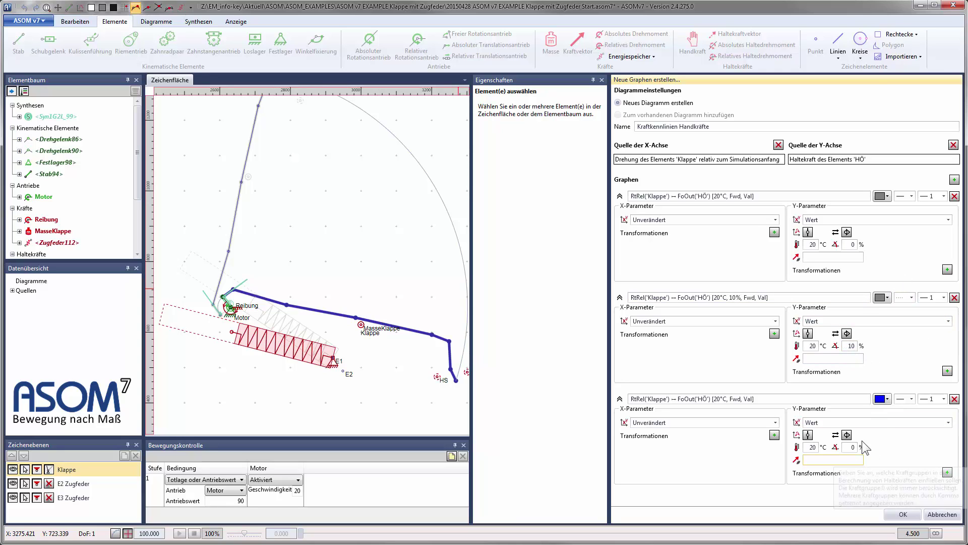
# Colour the third graph dark green, set its line width to 2 and include force group 1 in its Y parameters
pyautogui.click(887, 399)
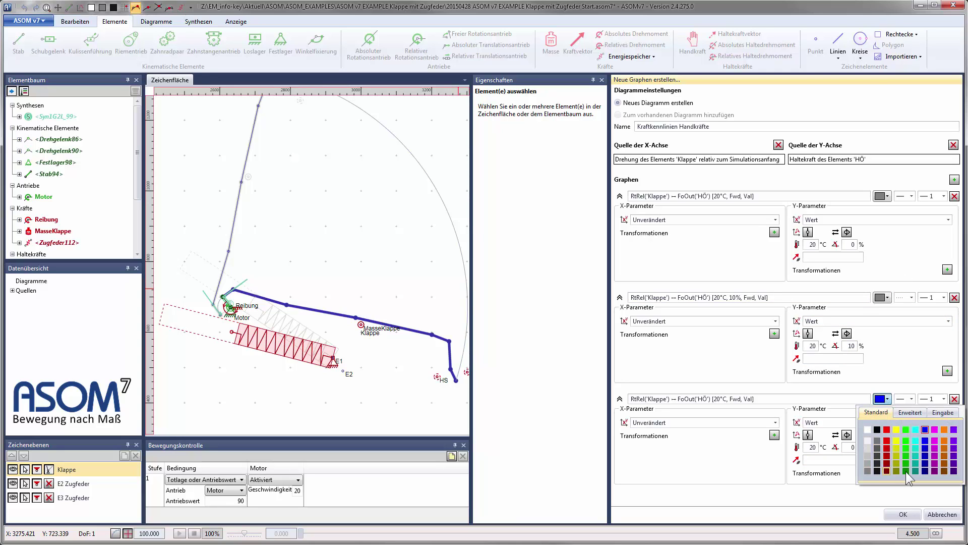
pyautogui.click(904, 471)
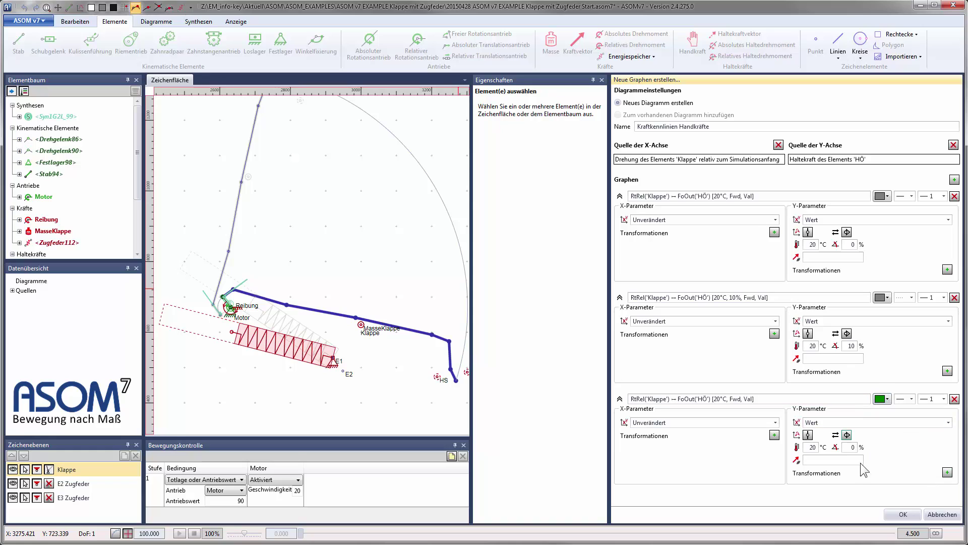
pyautogui.click(943, 399)
pyautogui.click(932, 430)
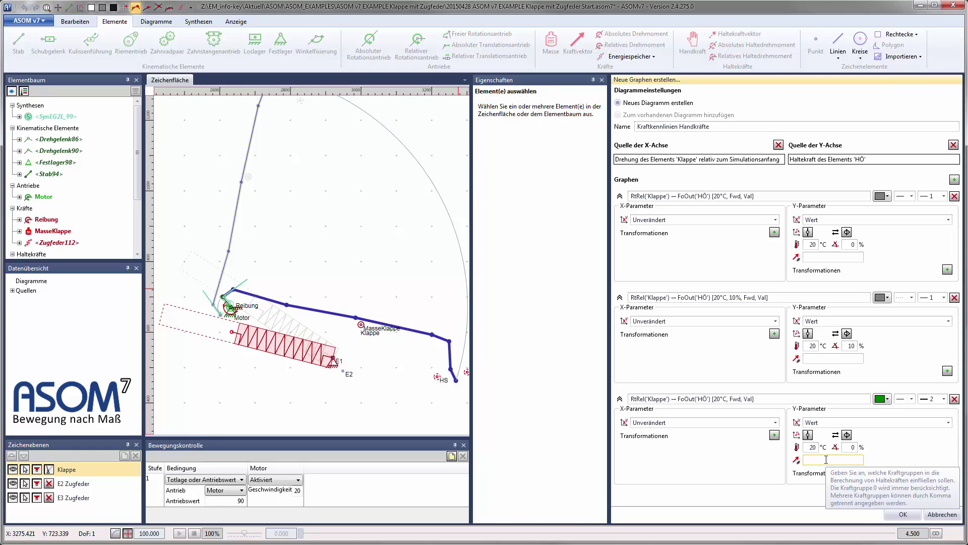
pyautogui.write('1')
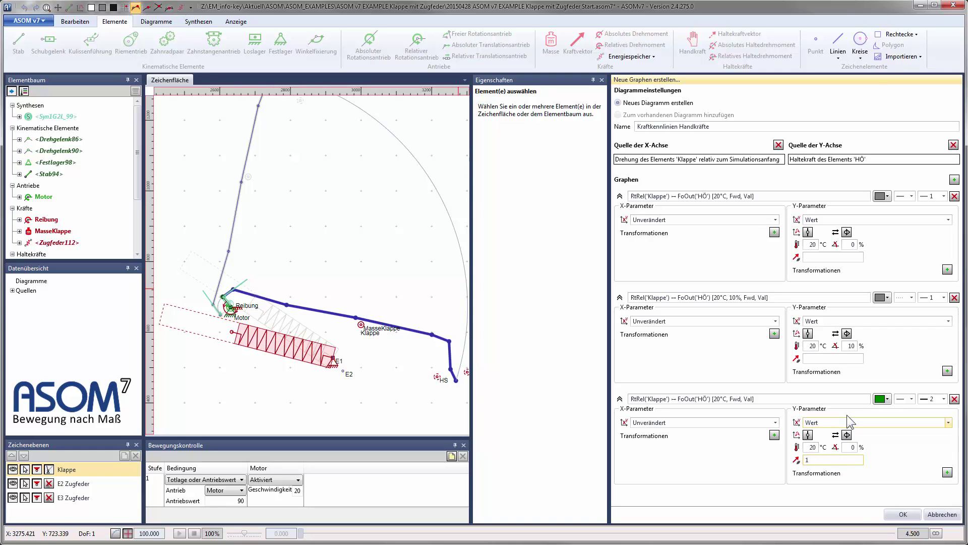
pyautogui.press('Tab')
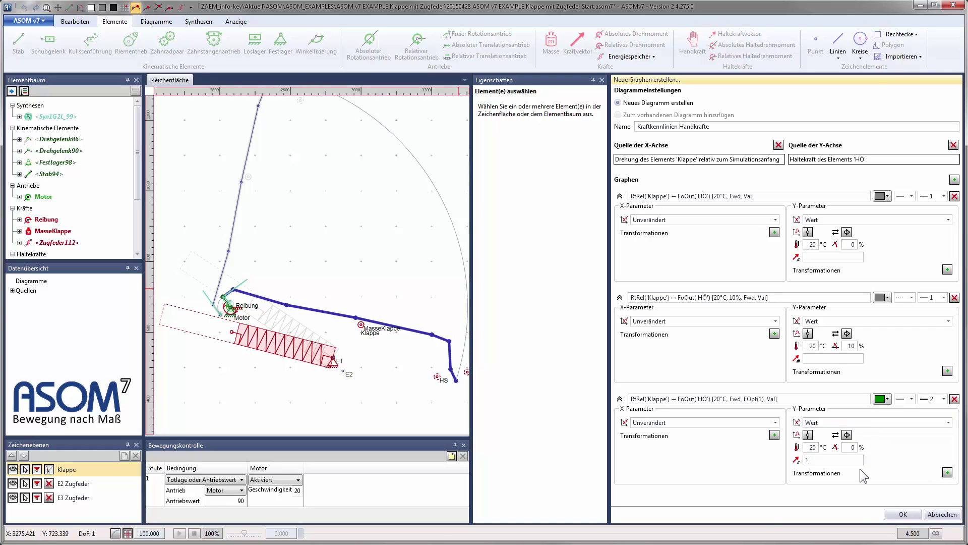
# Check the tension spring's force group (Kraftgruppe) in its properties, then deselect the spring
pyautogui.click(283, 347)
pyautogui.moveTo(609, 348)
pyautogui.mouseDown()
pyautogui.moveTo(759, 360)
pyautogui.moveTo(755, 370)
pyautogui.moveTo(631, 374)
pyautogui.mouseUp()
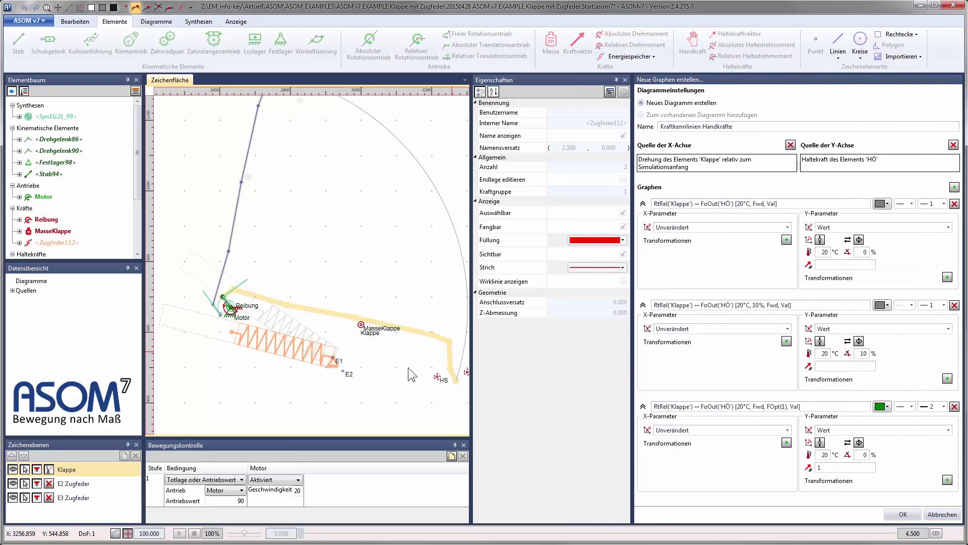
pyautogui.click(411, 374)
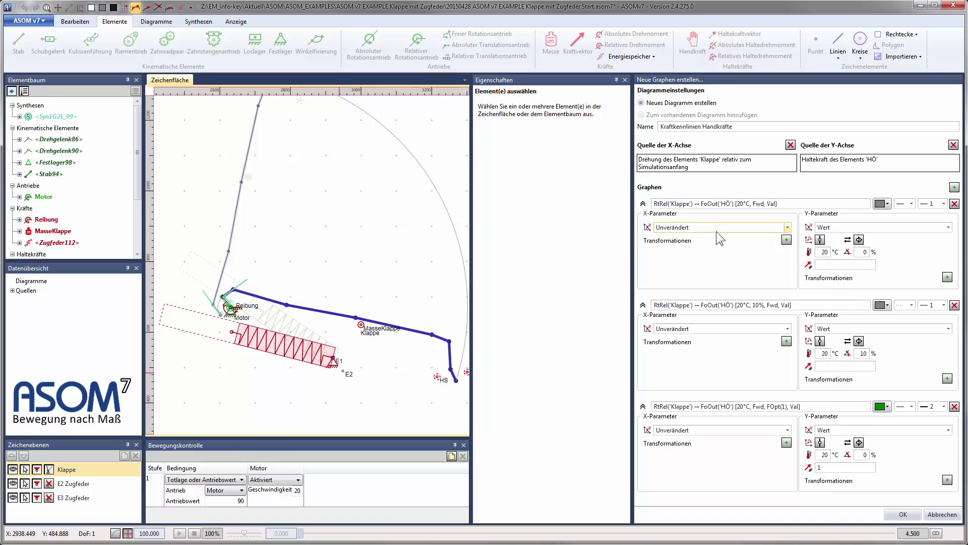
# Name the first graph "Handkraft auf Klappenwinkel, Öffnen, Neigung0, T0"
pyautogui.click(809, 204)
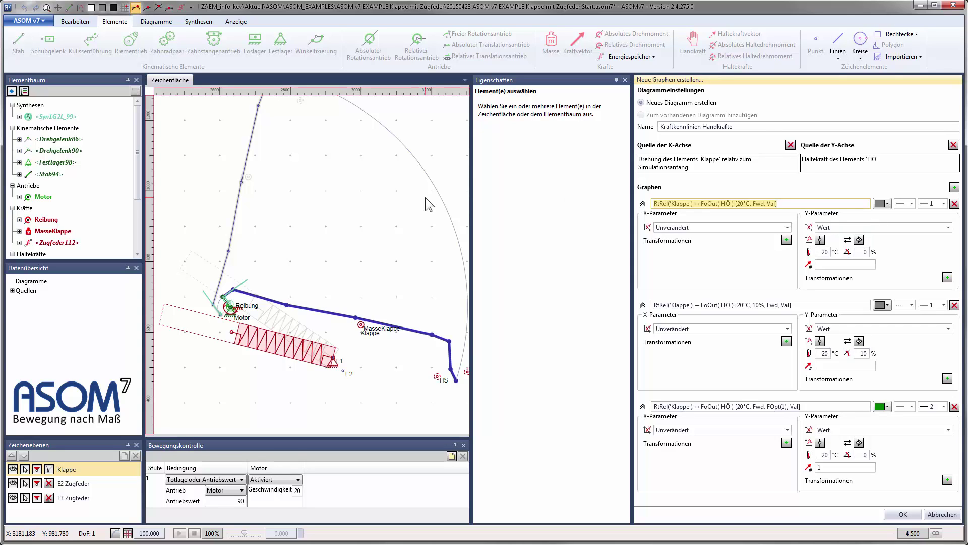
pyautogui.write('Hand')
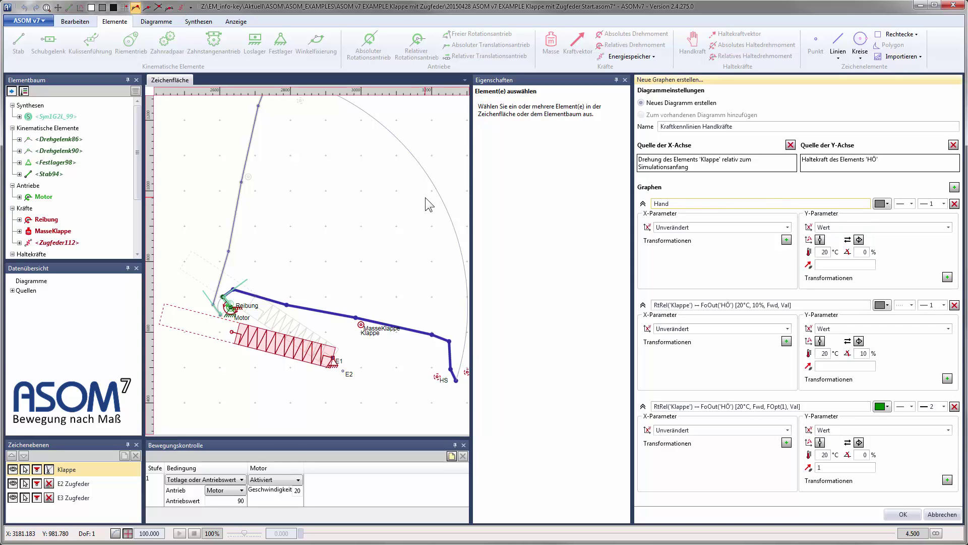
pyautogui.write('kraft auf Klappenwinkel')
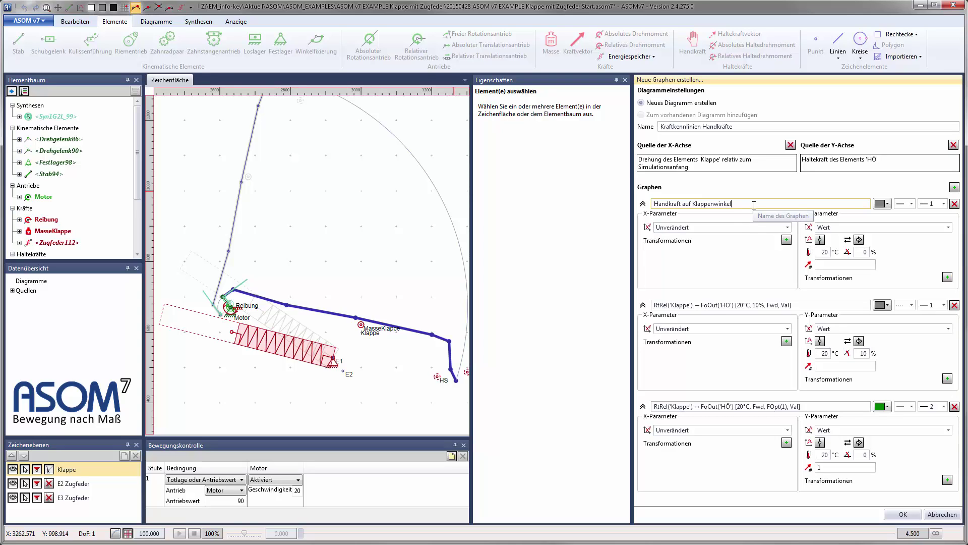
pyautogui.write(', Öffnen, Neigung0, T0')
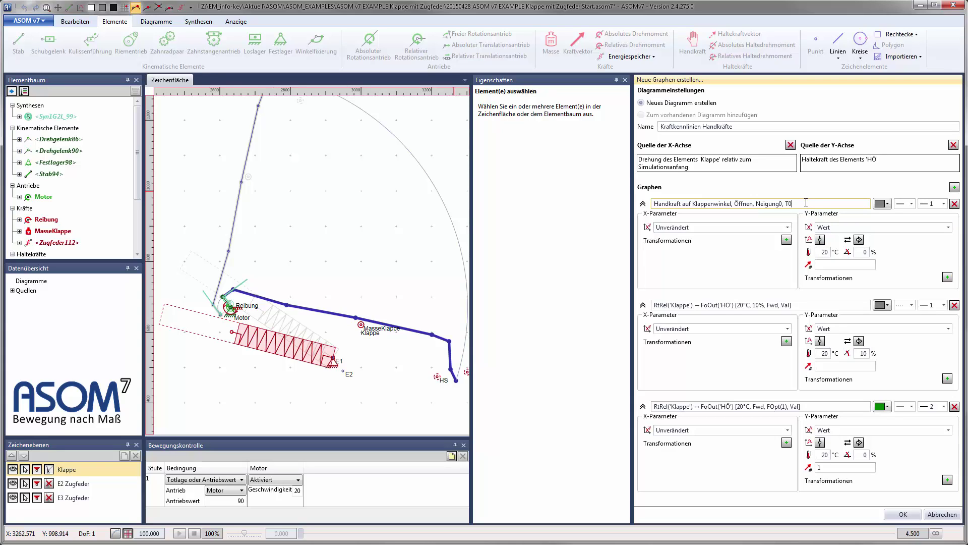
# Name the second and third graphs "Handkraft auf Klappenwinkel, Öffnen, Neigung0, T0" like the first one
pyautogui.click(611, 235)
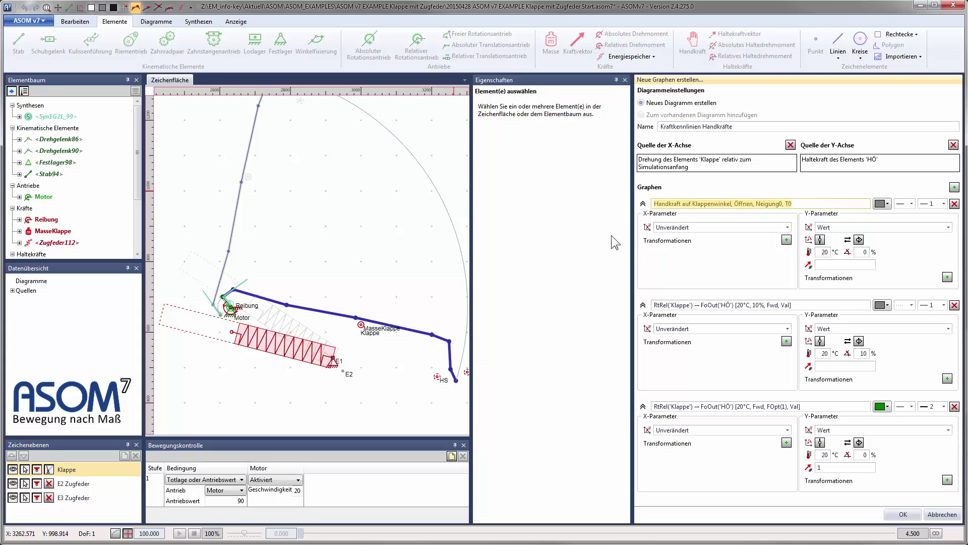
pyautogui.moveTo(802, 305); pyautogui.dragTo(579, 316)
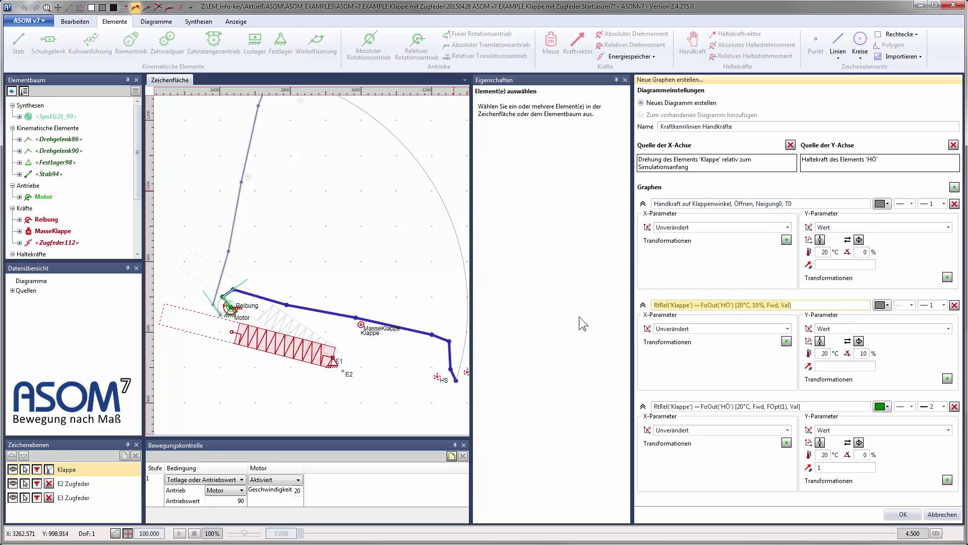
pyautogui.write('Handkraft auf Klappenwinkel, Öffnen, Neigung0, T0')
pyautogui.moveTo(819, 406); pyautogui.dragTo(598, 398)
pyautogui.write('Handkraft auf Klappenwinkel, Öffnen, Neigung0, T0')
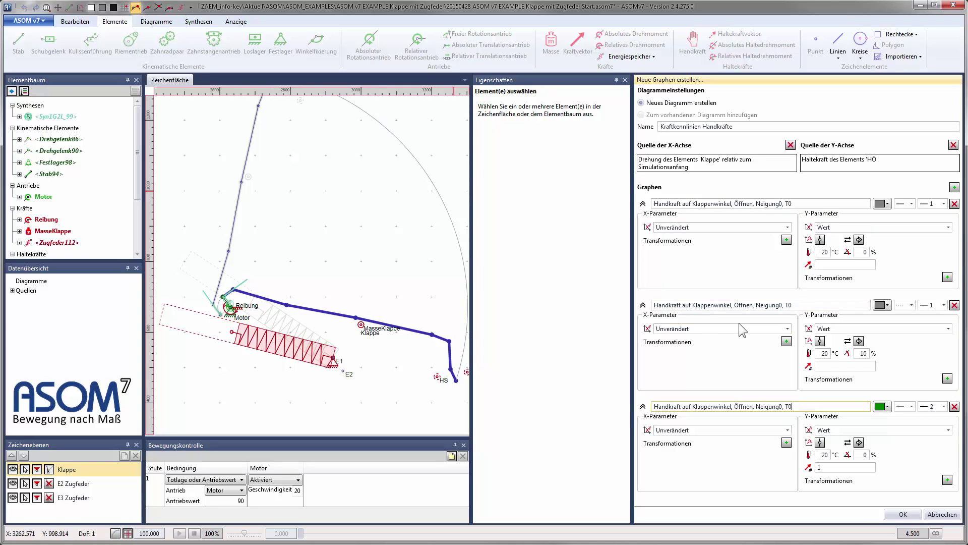
# Change the inclination in the graph names to 10° for the second and 0° for the first and third, and create the diagram
pyautogui.click(807, 305)
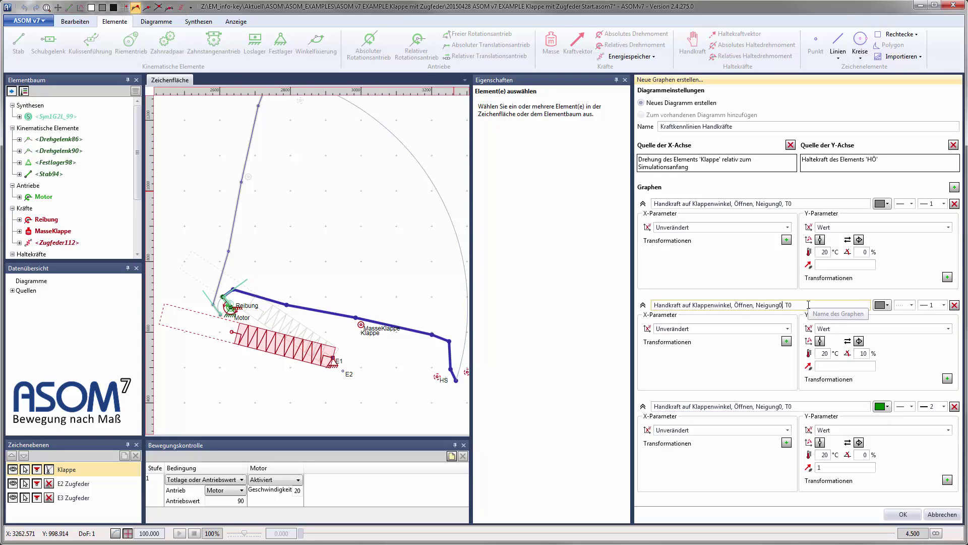
pyautogui.write('10°')
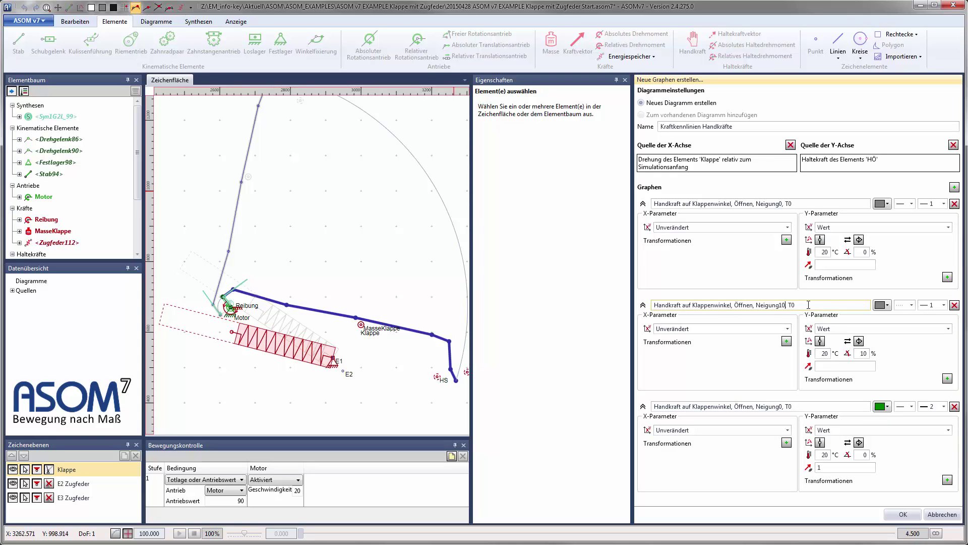
pyautogui.click(784, 203)
pyautogui.write('°')
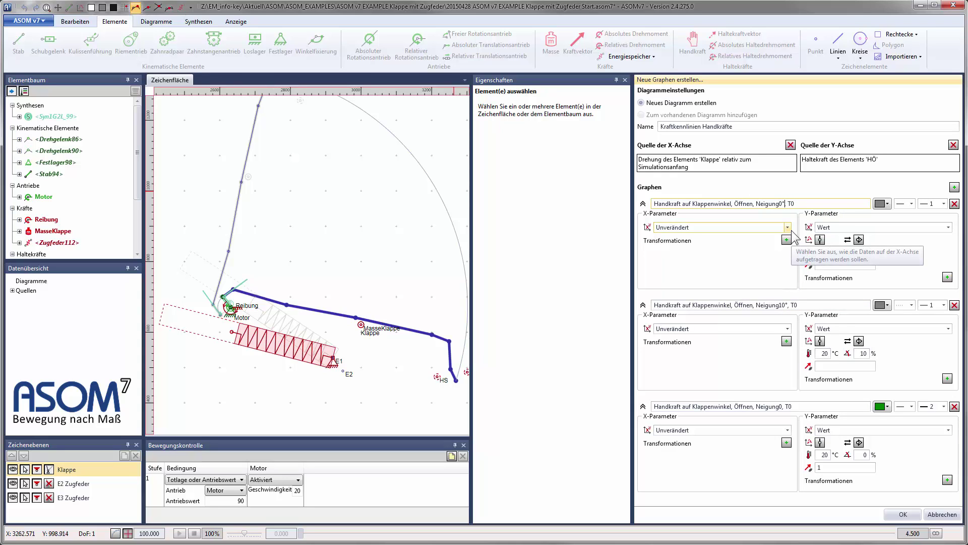
pyautogui.click(784, 408)
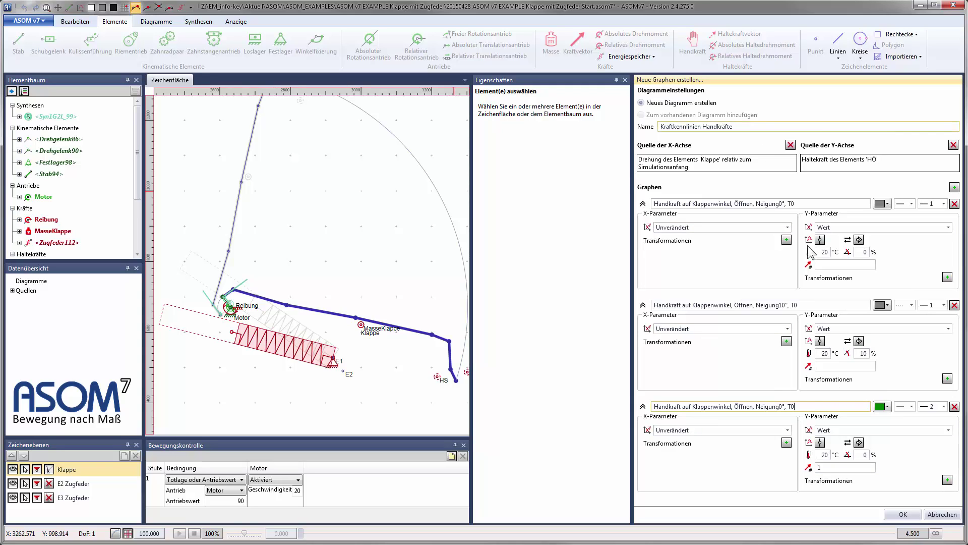
pyautogui.click(903, 514)
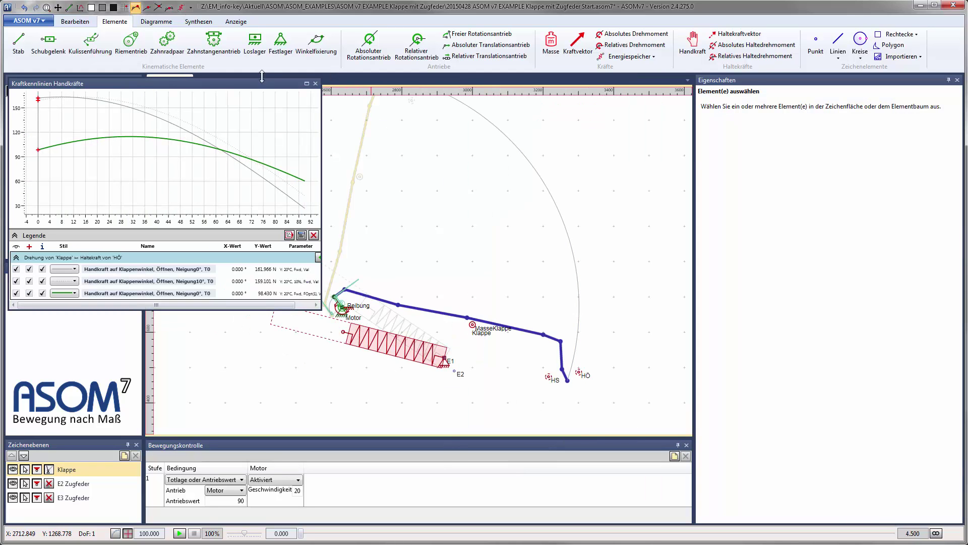
# Dock the force diagram above the element properties and enlarge it in width and height
pyautogui.moveTo(262, 82); pyautogui.dragTo(829, 280)
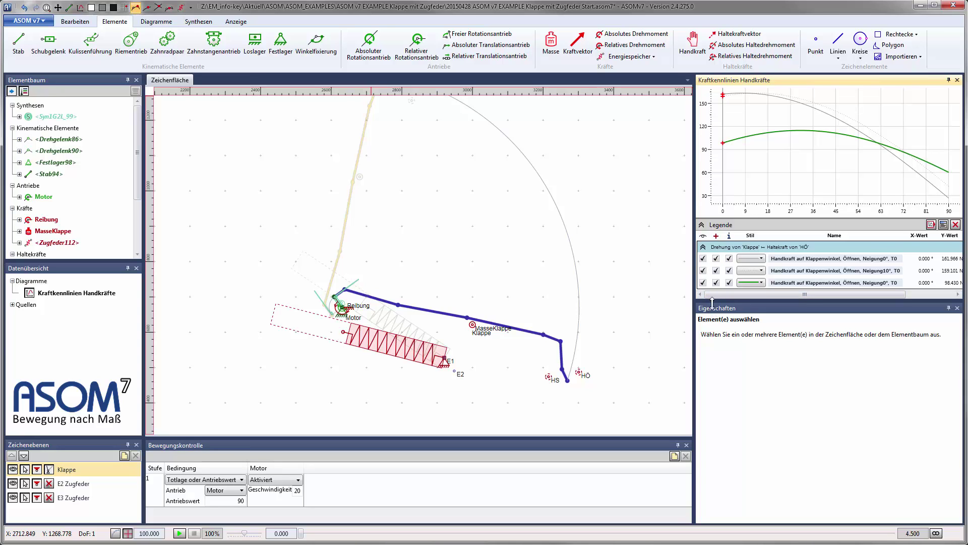
pyautogui.moveTo(712, 305); pyautogui.dragTo(641, 336)
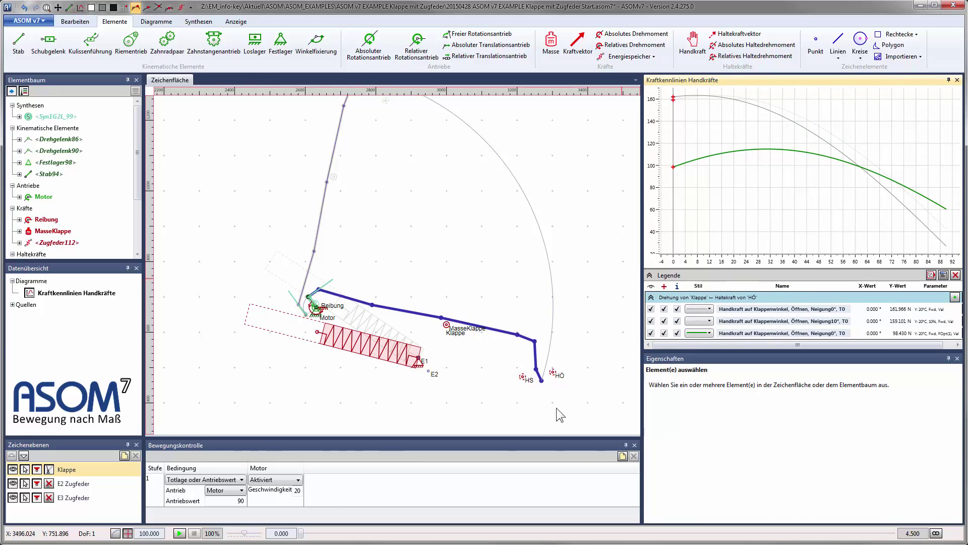
pyautogui.press('space')
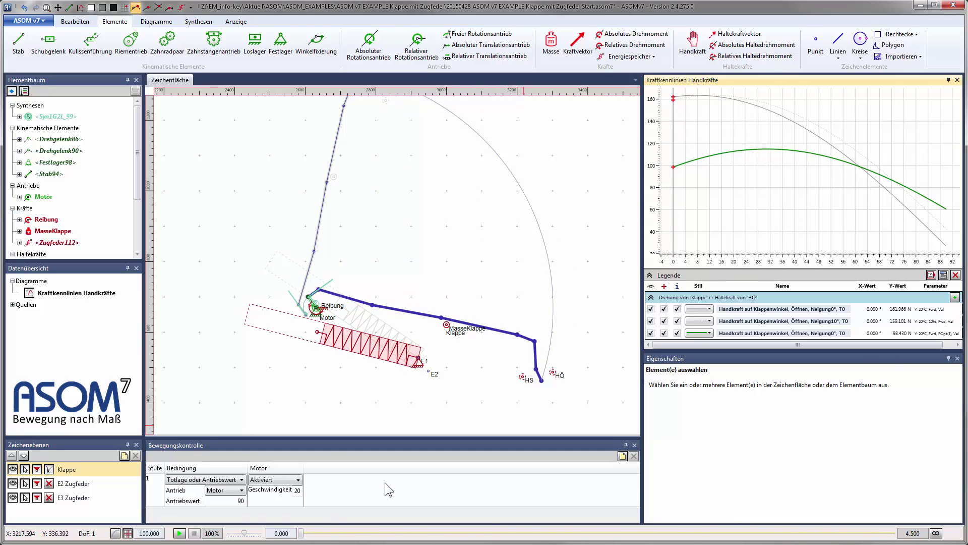
# Examine the hand-force curves over the flap angle in the diagram alongside the whole mechanism
pyautogui.moveTo(674, 101)
pyautogui.press('space')
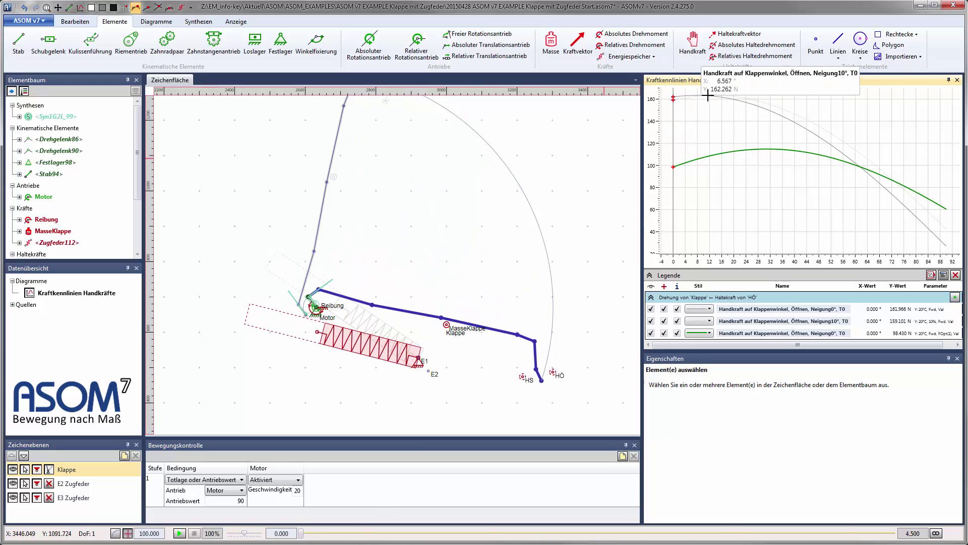
pyautogui.moveTo(782, 106)
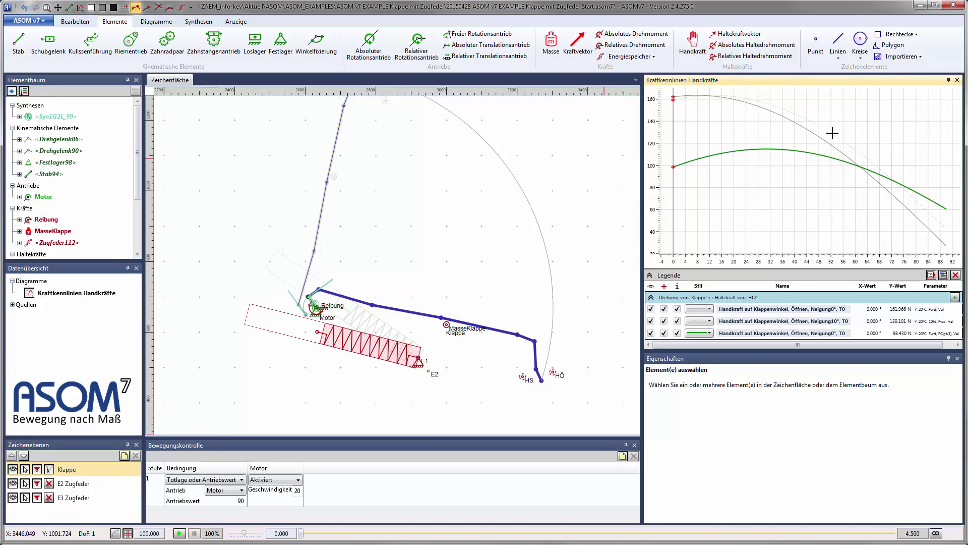
pyautogui.moveTo(843, 142)
pyautogui.moveTo(694, 159)
pyautogui.scroll(-2, 404, 238)
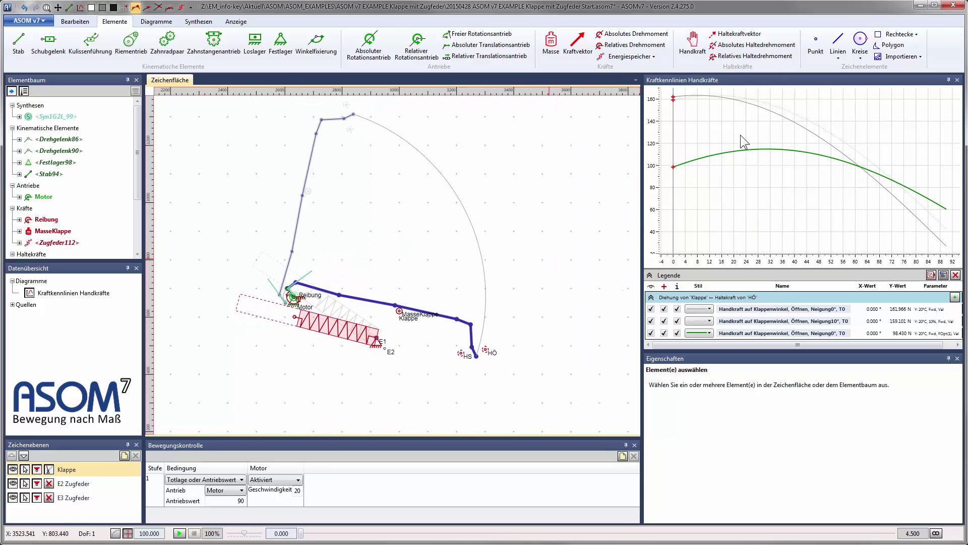
pyautogui.moveTo(745, 150)
# Widen the diagram area and rename the diagram "Kraftkennlinien Handkräfte Öffnungsvorgang"
pyautogui.moveTo(640, 310); pyautogui.dragTo(589, 315)
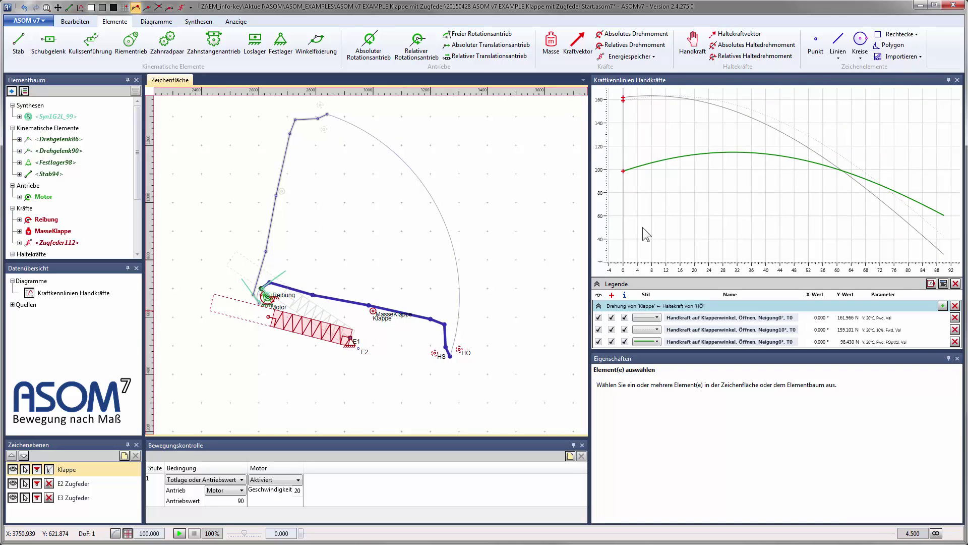
pyautogui.click(943, 284)
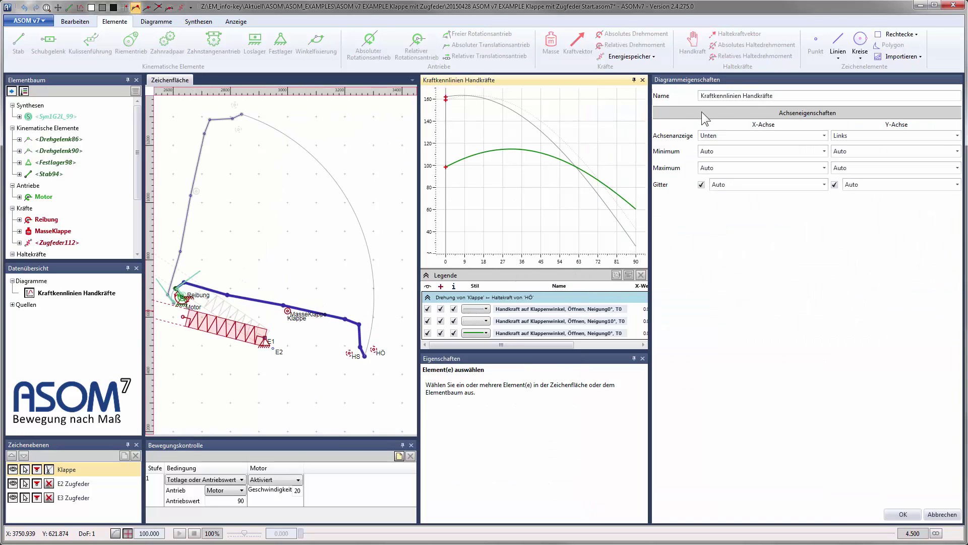
pyautogui.click(799, 99)
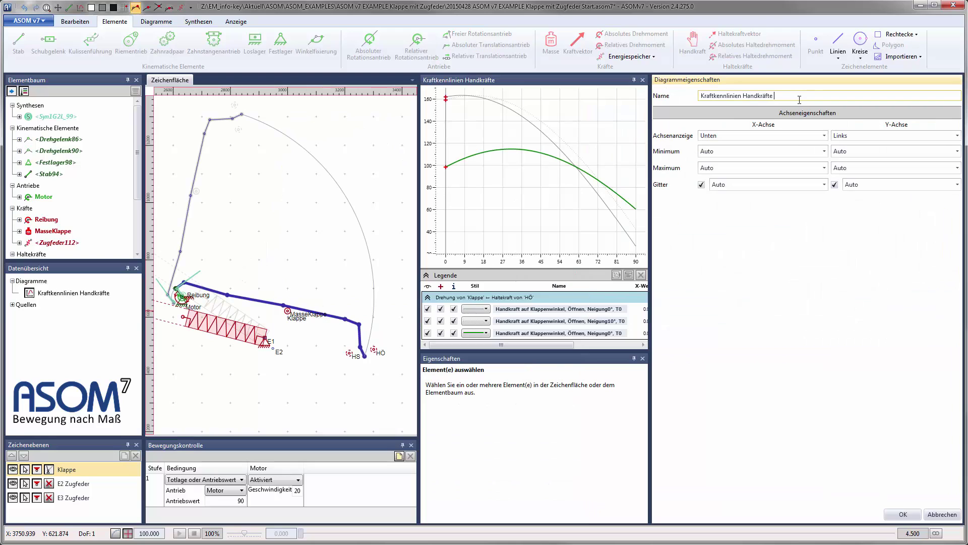
pyautogui.write('Öffnungsvorgang')
pyautogui.click(902, 514)
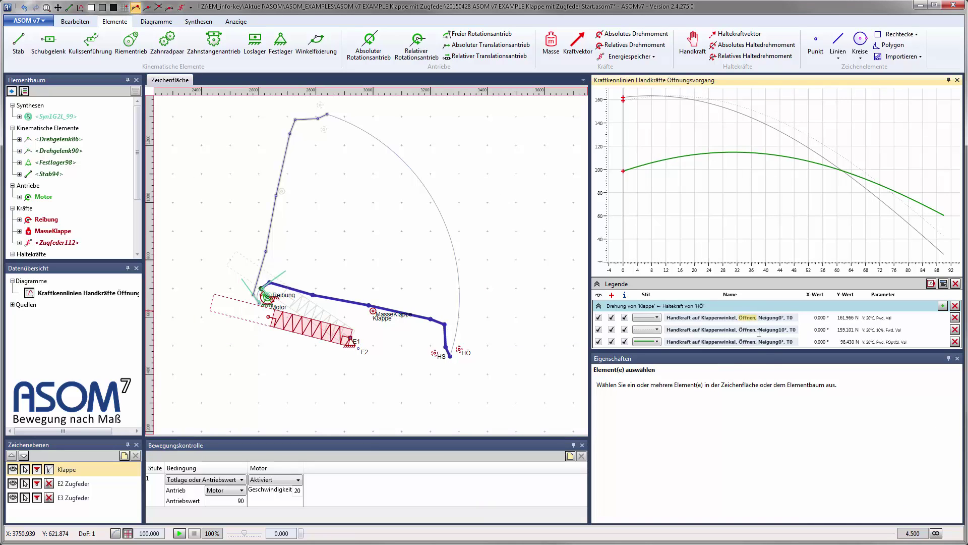
# Shorten the first graph's name in the legend to "Handkraft auf Klappenwinkel, Neigung0°, T0"
pyautogui.click(757, 317)
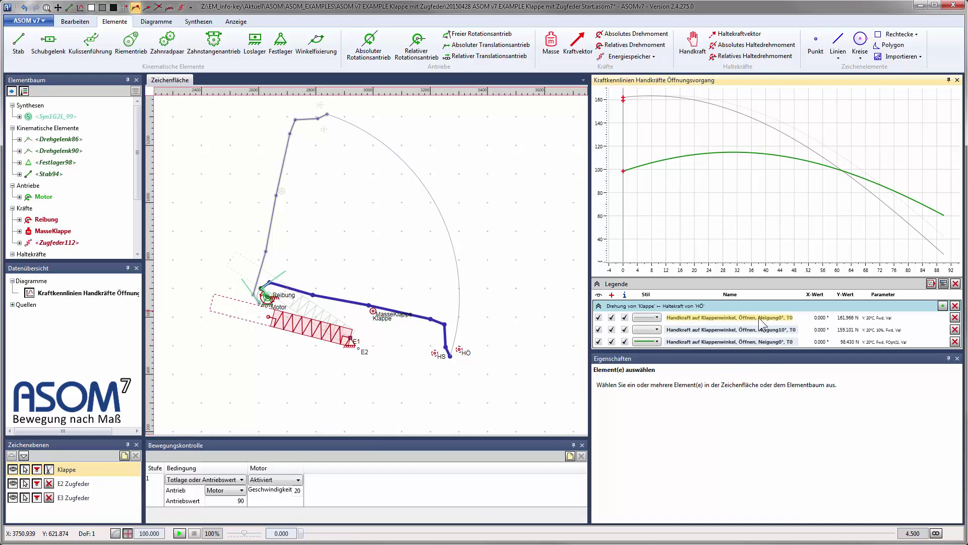
pyautogui.press('BackSpace')
pyautogui.press('BackSpace')
pyautogui.press('BackSpace')
pyautogui.press('BackSpace')
pyautogui.press('BackSpace')
pyautogui.press('BackSpace')
pyautogui.press('BackSpace')
pyautogui.press('BackSpace')
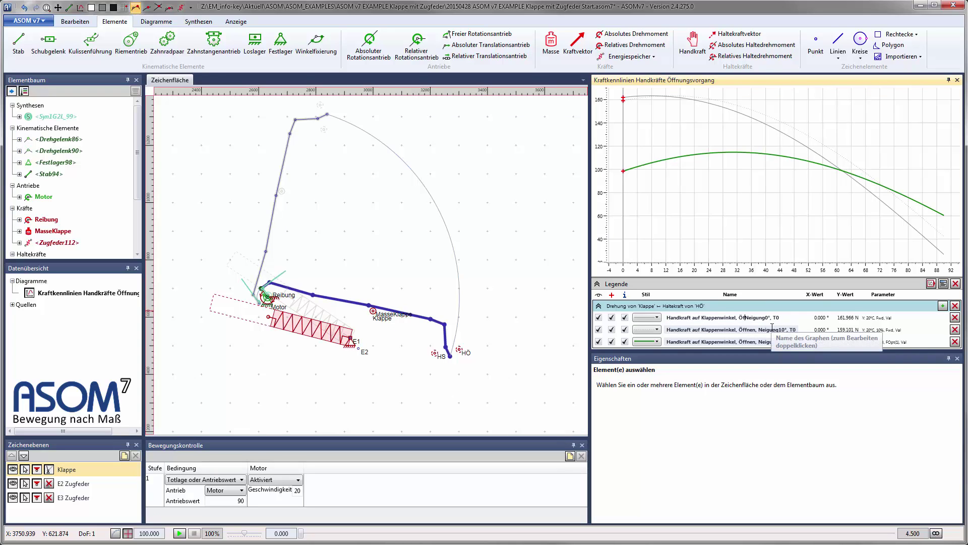
pyautogui.press('Return')
# Shorten the second graph's name in the legend to "Handkraft auf Klappenwinkel, Neigung10°, T0"
pyautogui.click(758, 328)
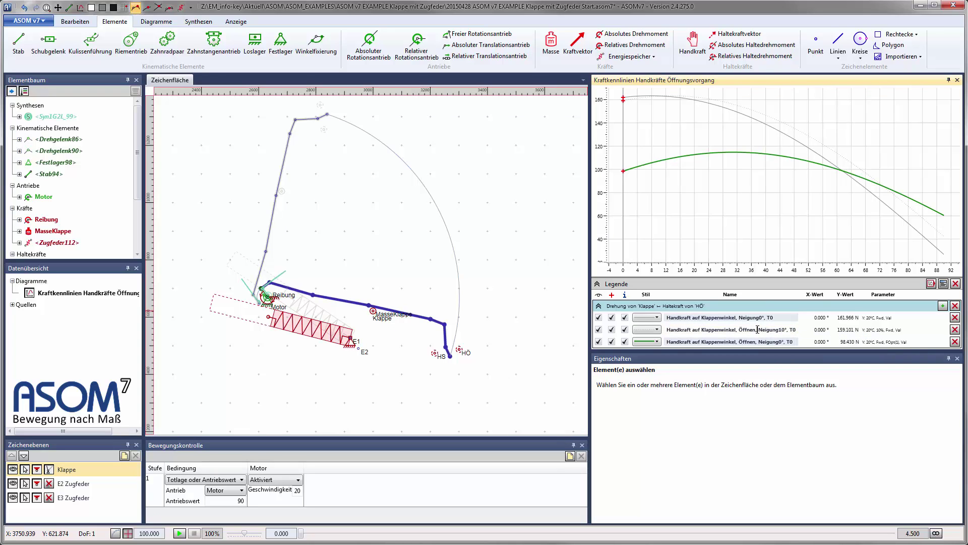
pyautogui.press('BackSpace')
pyautogui.press('BackSpace')
pyautogui.press('BackSpace')
pyautogui.press('BackSpace')
pyautogui.press('BackSpace')
pyautogui.press('BackSpace')
pyautogui.press('BackSpace')
pyautogui.press('BackSpace')
pyautogui.press('BackSpace')
pyautogui.press('Return')
# Remove "Öffnen" from the third graph's name so it reads "Handkraft auf Klappenwinkel, Neigung0°, T0"
pyautogui.click(758, 342)
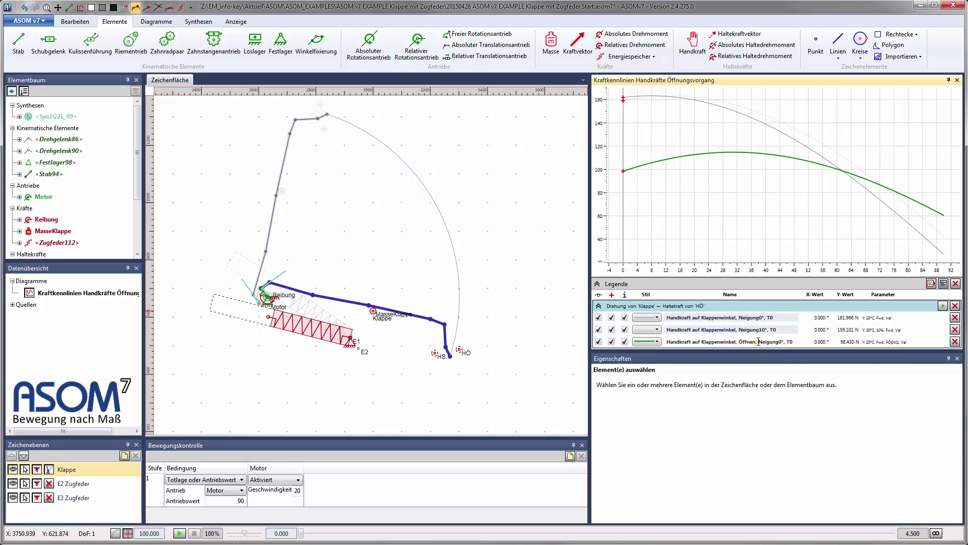
pyautogui.press('BackSpace')
pyautogui.press('BackSpace')
pyautogui.press('BackSpace')
pyautogui.press('BackSpace')
pyautogui.press('BackSpace')
pyautogui.press('BackSpace')
pyautogui.press('BackSpace')
pyautogui.press('BackSpace')
pyautogui.press('Return')
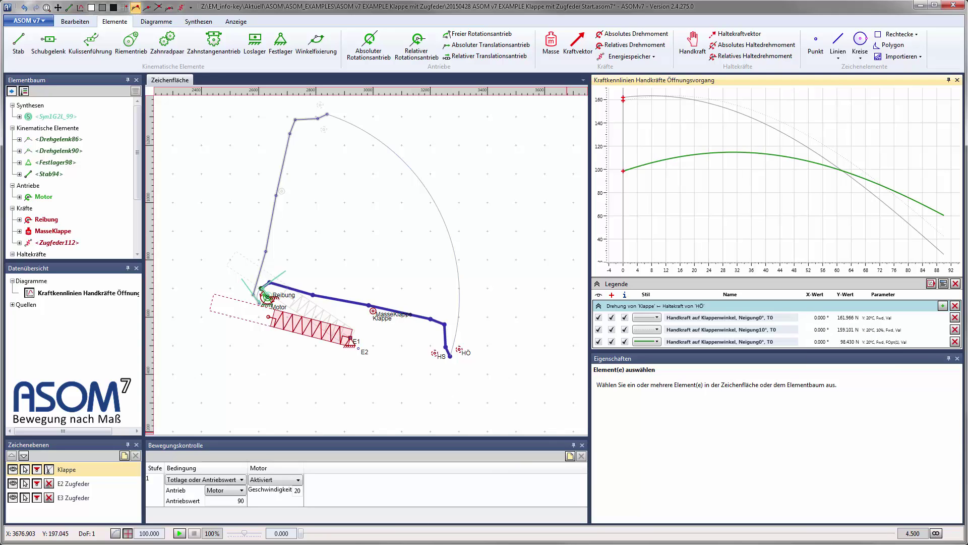
pyautogui.moveTo(302, 533); pyautogui.dragTo(224, 537)
pyautogui.click(90, 43)
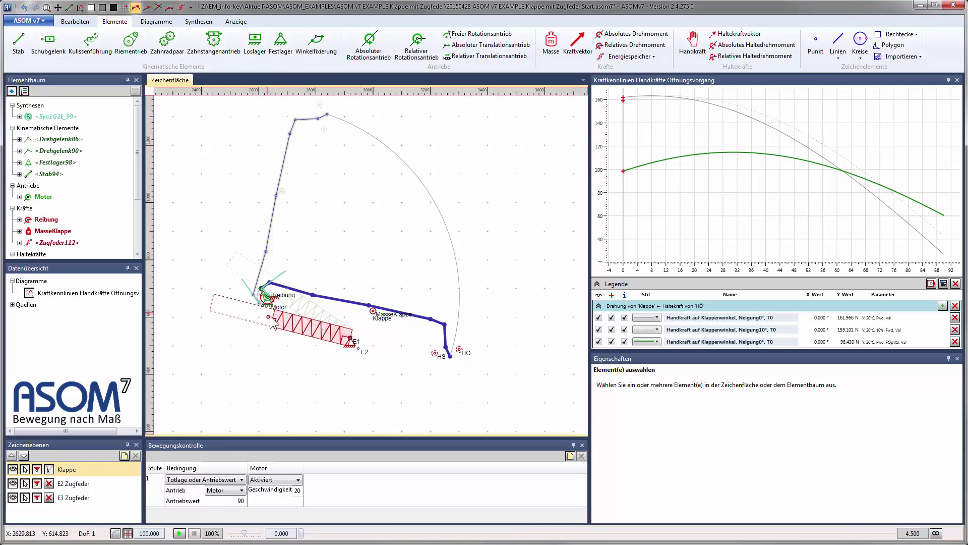
pyautogui.press('Escape')
# Try shifting the tension spring's end point and the flap's mass slightly to test their effect on the curves, and undo both moves
pyautogui.click(58, 7)
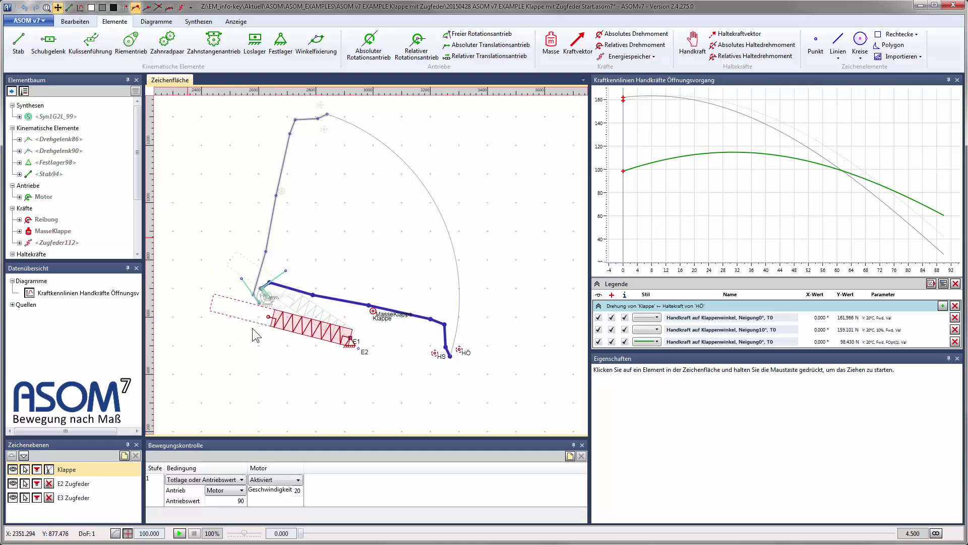
pyautogui.moveTo(269, 316)
pyautogui.mouseDown()
pyautogui.moveTo(262, 322)
pyautogui.moveTo(288, 317)
pyautogui.moveTo(275, 318)
pyautogui.mouseUp()
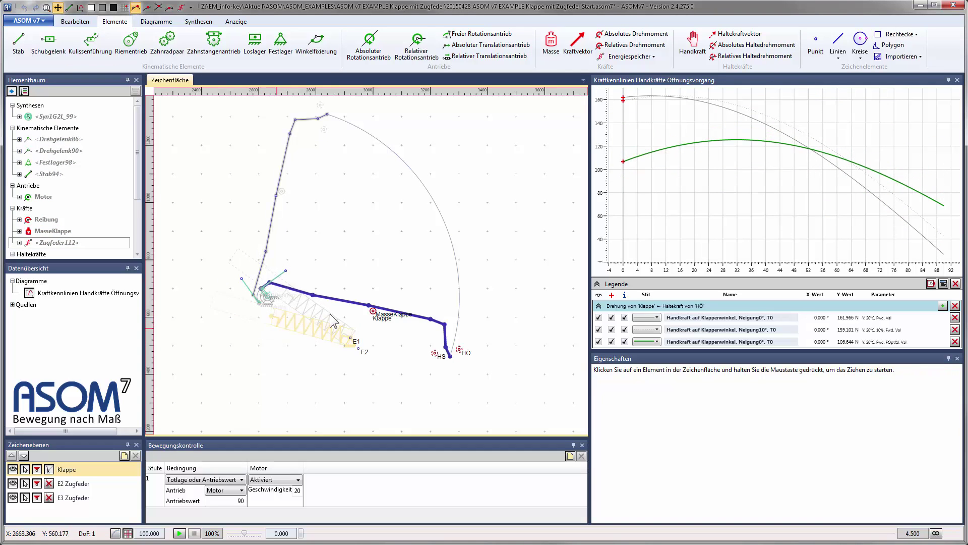
pyautogui.moveTo(381, 315); pyautogui.dragTo(362, 297)
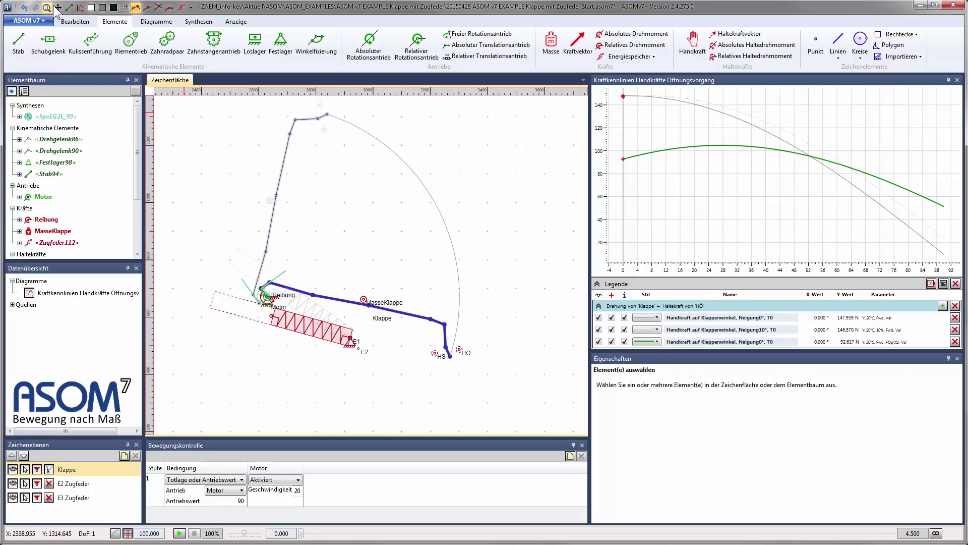
pyautogui.click(24, 7)
pyautogui.click(25, 8)
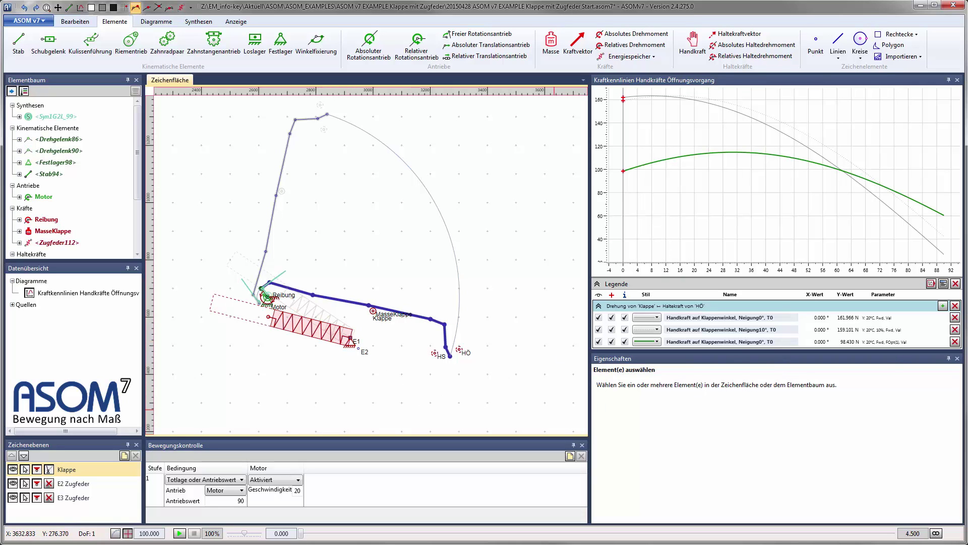
# Start adding graphs to the existing opening-force diagram, keeping two new graph entries, and expand the X and Y parameters of both
pyautogui.click(942, 306)
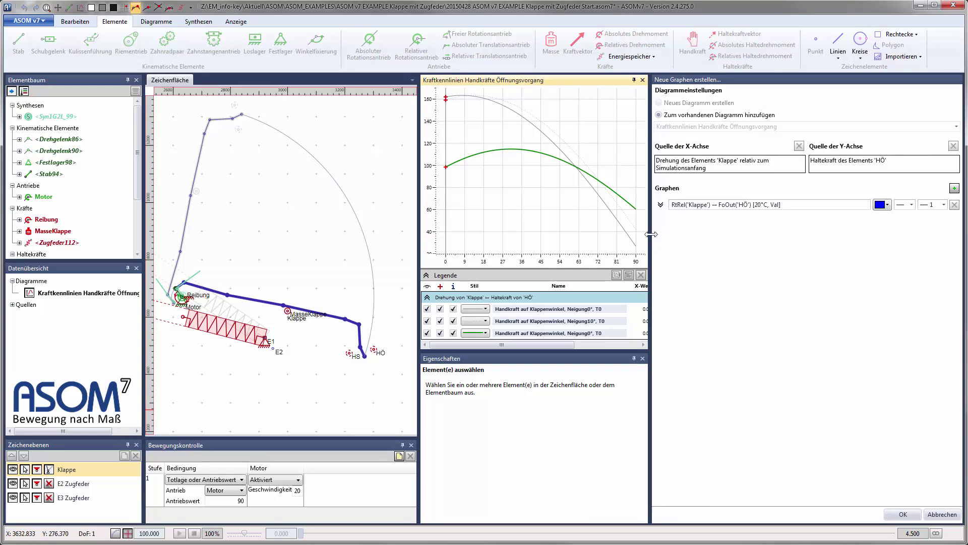
pyautogui.moveTo(651, 236); pyautogui.dragTo(751, 228)
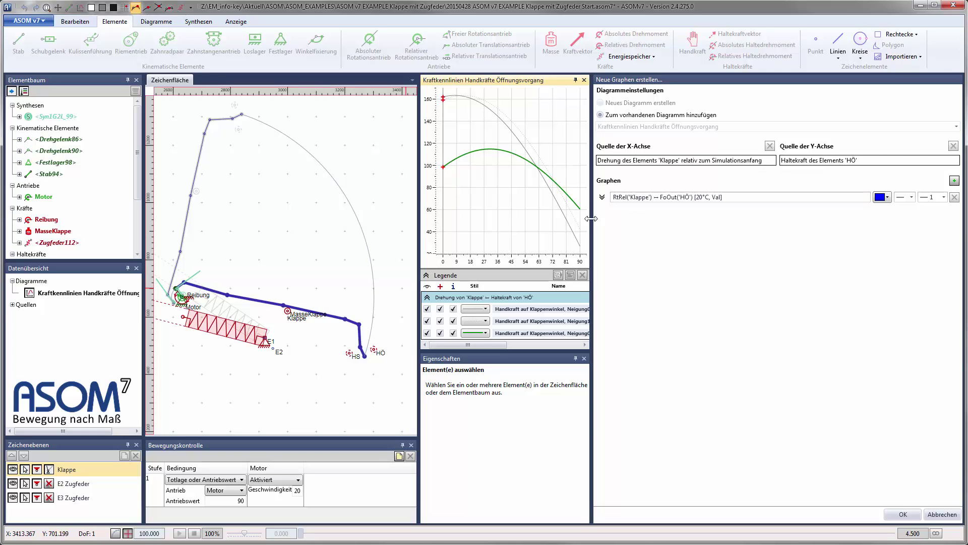
pyautogui.click(602, 197)
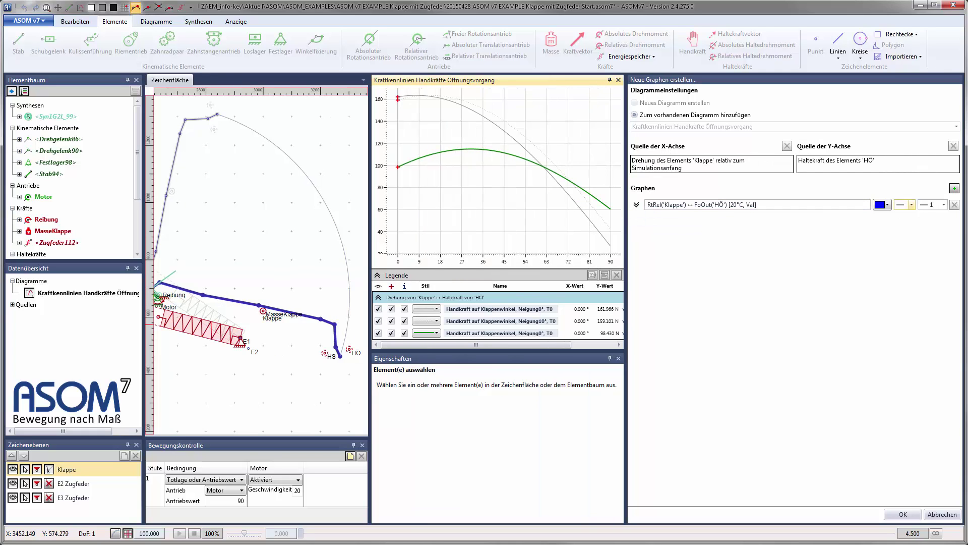
pyautogui.click(954, 188)
pyautogui.click(954, 188)
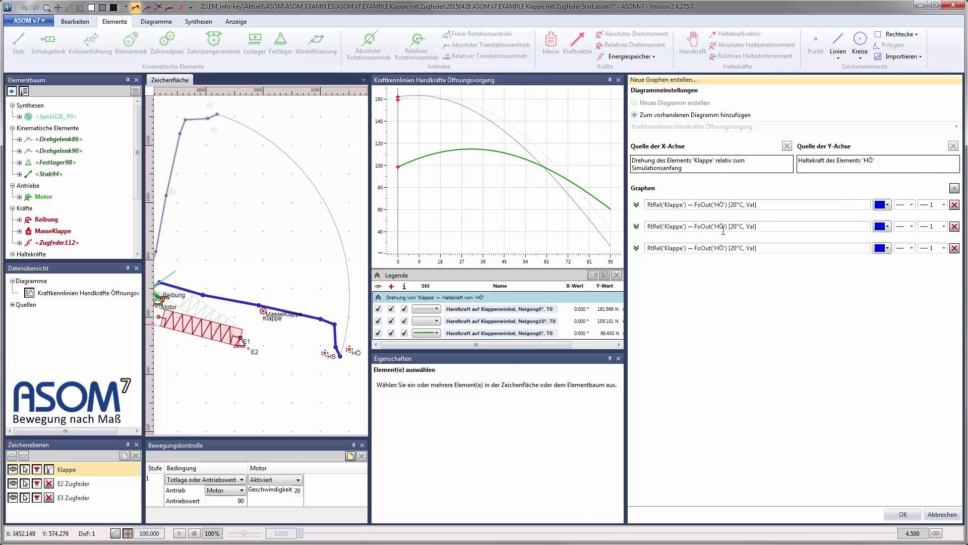
pyautogui.click(766, 247)
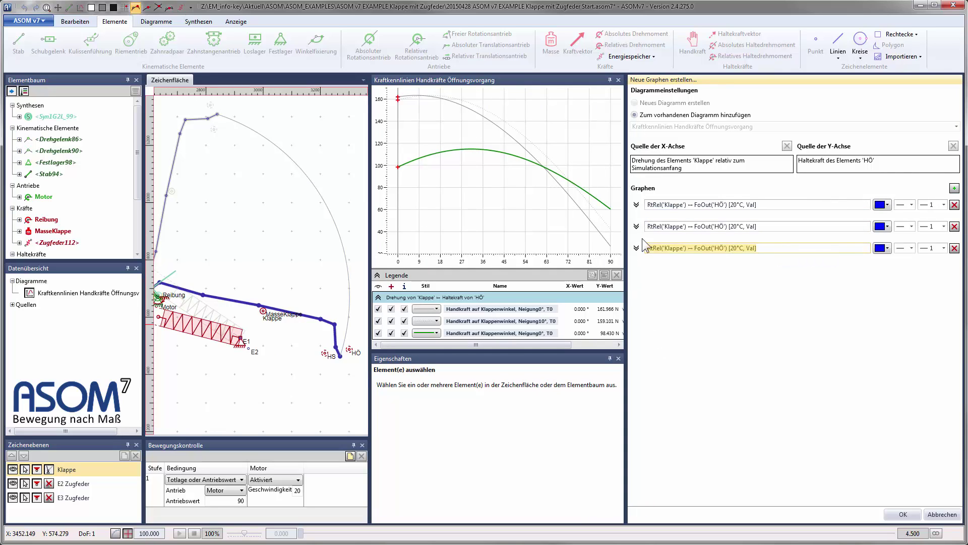
pyautogui.click(954, 205)
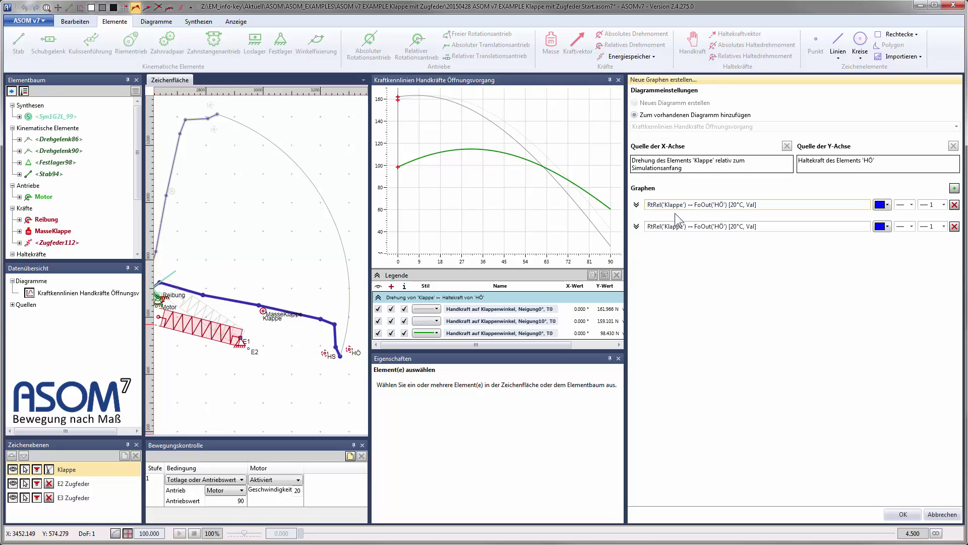
pyautogui.click(636, 226)
pyautogui.click(637, 204)
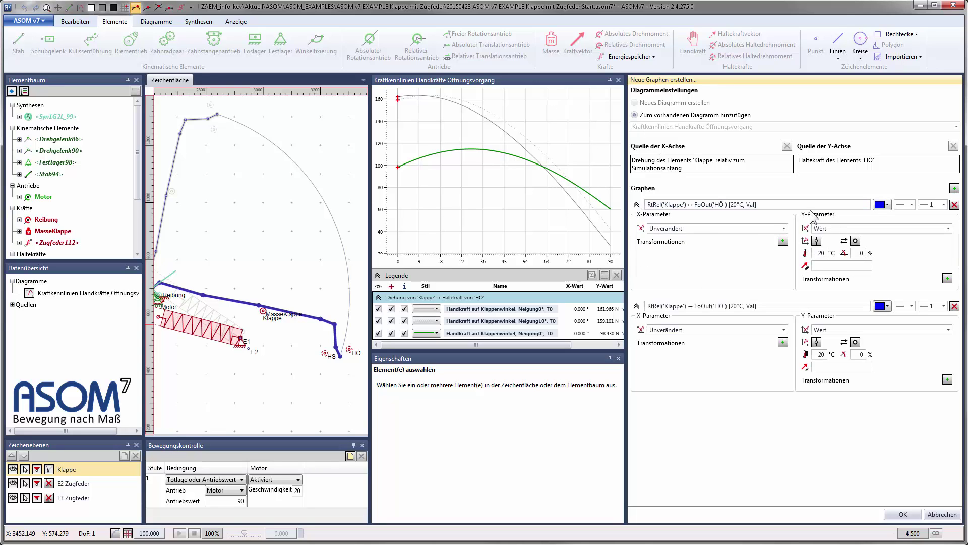
# Name the first new graph "Handkraft auf Klappenwinkel, Neigung 0°, Tmax"
pyautogui.tripleClick(682, 206)
pyautogui.write('Handkraft auf KLapp')
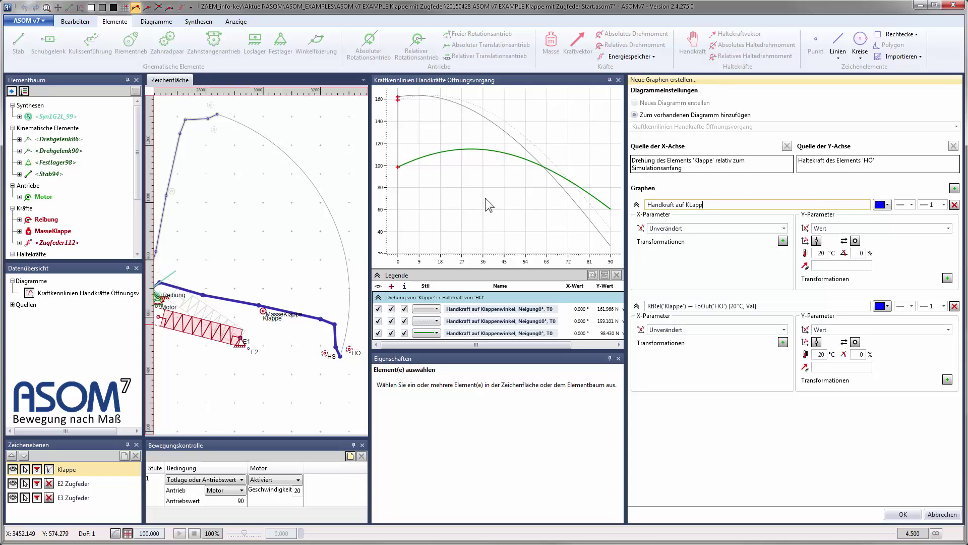
pyautogui.write('enwinkel,')
pyautogui.press('BackSpace')
pyautogui.write('l')
# Copy the first new graph's name to the second one and change its ending so it reads "Handkraft auf Klappenwinkel, Neigung 0°, Tmin"
pyautogui.moveTo(812, 209); pyautogui.dragTo(568, 202)
pyautogui.hotkey('ctrl', 'c')
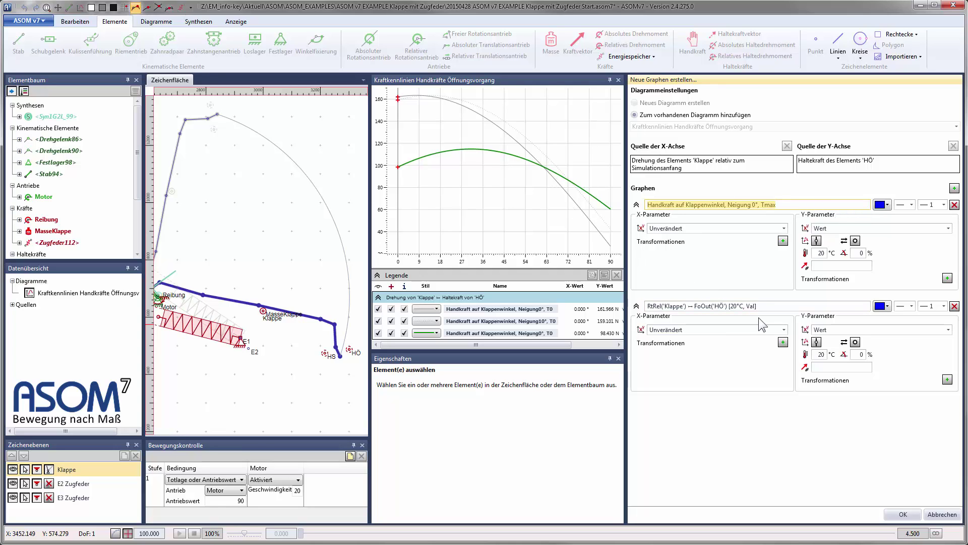
pyautogui.click(683, 306)
pyautogui.hotkey('ctrl', 'a')
pyautogui.hotkey('ctrl', 'v')
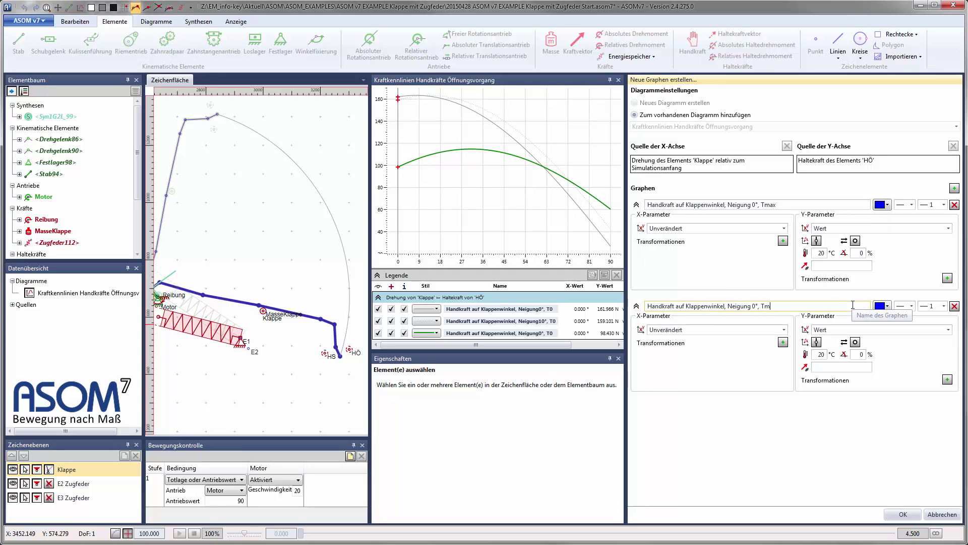
pyautogui.write('in')
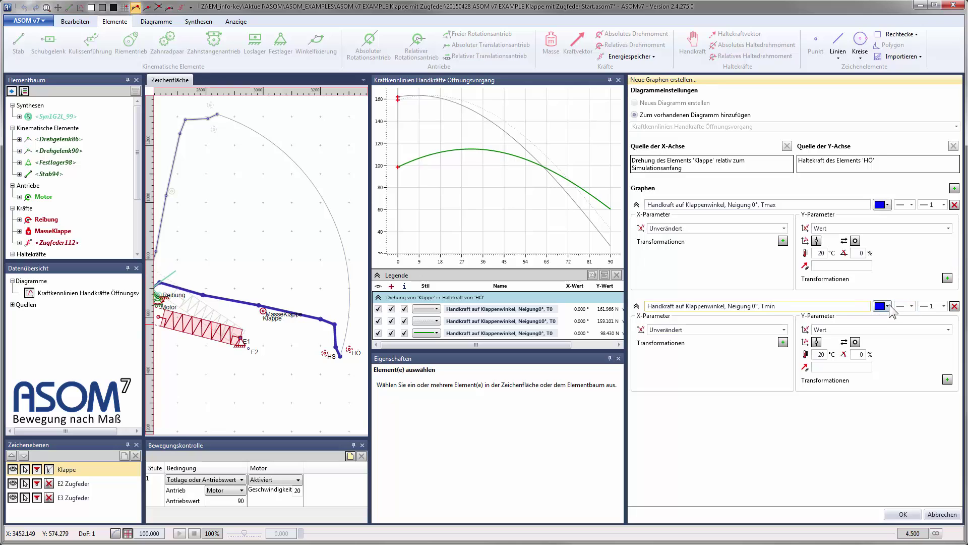
# Colour the Tmax graph red and set the line width of both new graphs to 2
pyautogui.click(887, 205)
pyautogui.click(891, 237)
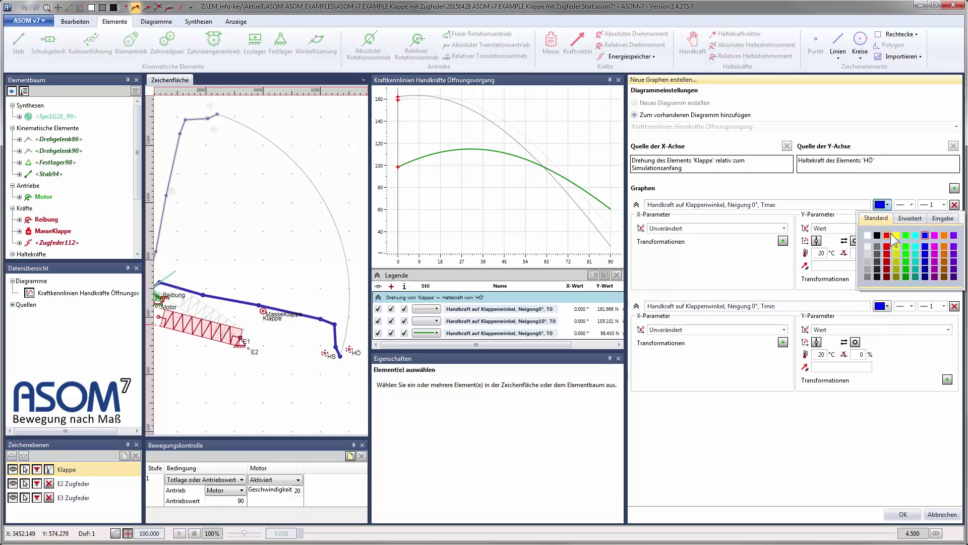
pyautogui.click(942, 205)
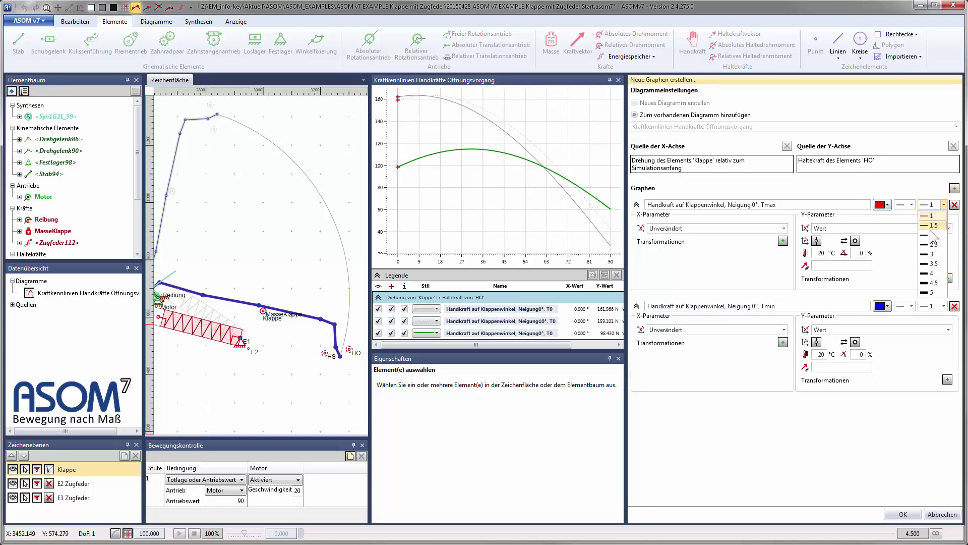
pyautogui.click(931, 235)
pyautogui.click(942, 306)
pyautogui.click(933, 337)
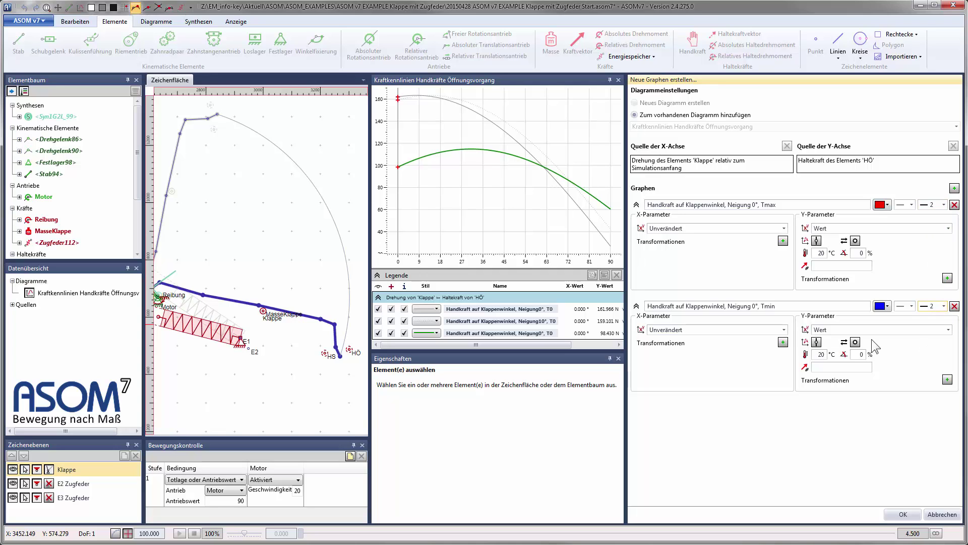
# Set the Y parameters to TMax for the first graph and TMin for the second, both with force option FOpt(1), and create the graphs
pyautogui.click(855, 241)
pyautogui.click(857, 367)
pyautogui.click(817, 240)
pyautogui.click(816, 241)
pyautogui.click(817, 342)
pyautogui.click(902, 514)
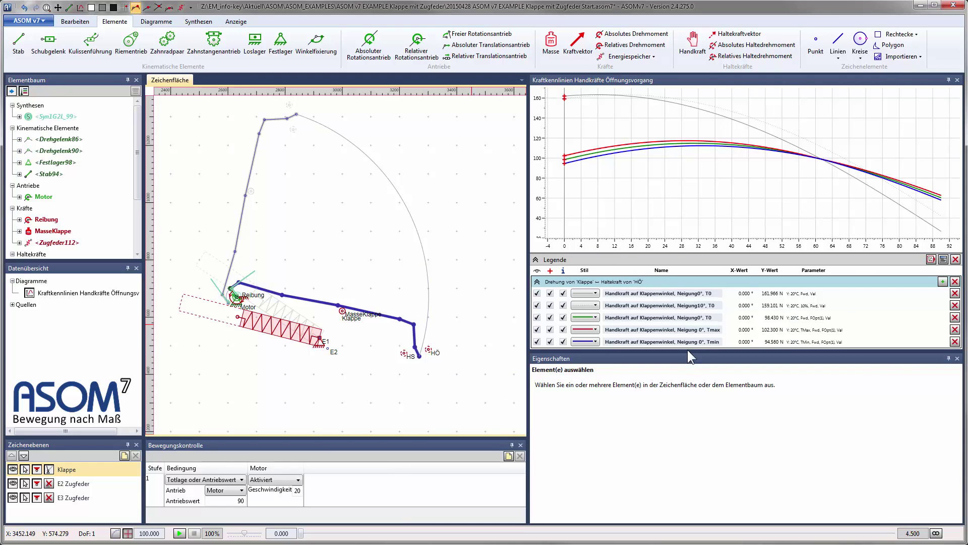
# Enlarge the diagram area in height and hide the first two graphs, the thin Neigung0° and Neigung10° T0 curves
pyautogui.moveTo(688, 349); pyautogui.dragTo(689, 427)
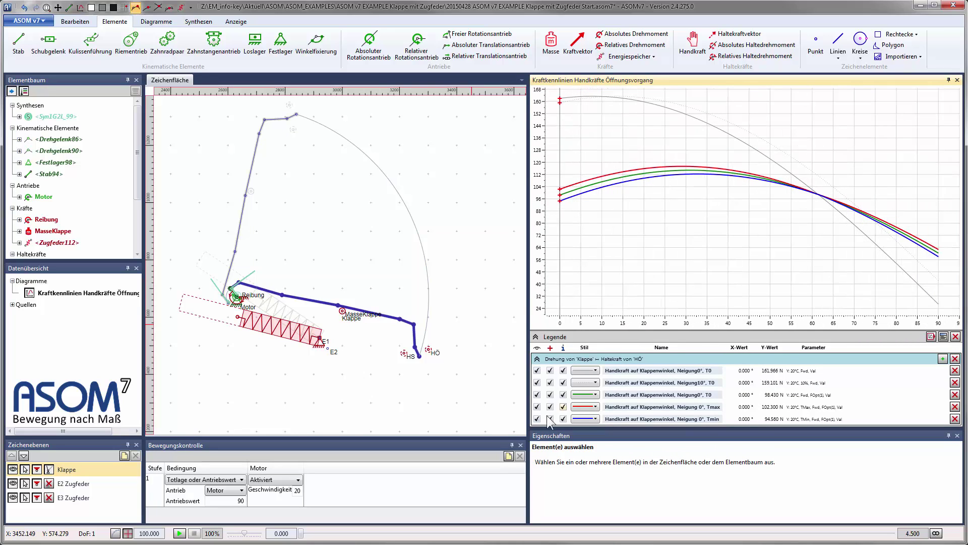
pyautogui.click(537, 383)
pyautogui.click(537, 371)
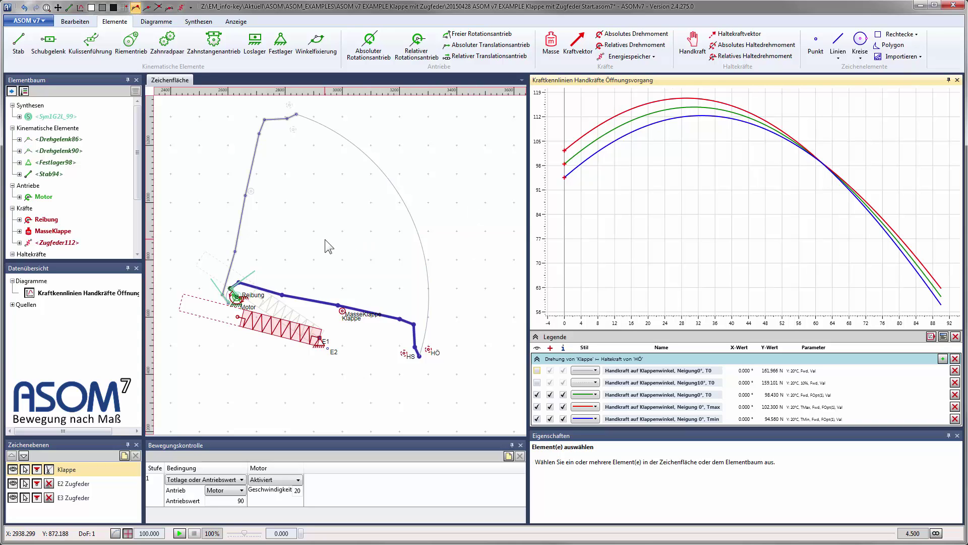
pyautogui.click(284, 376)
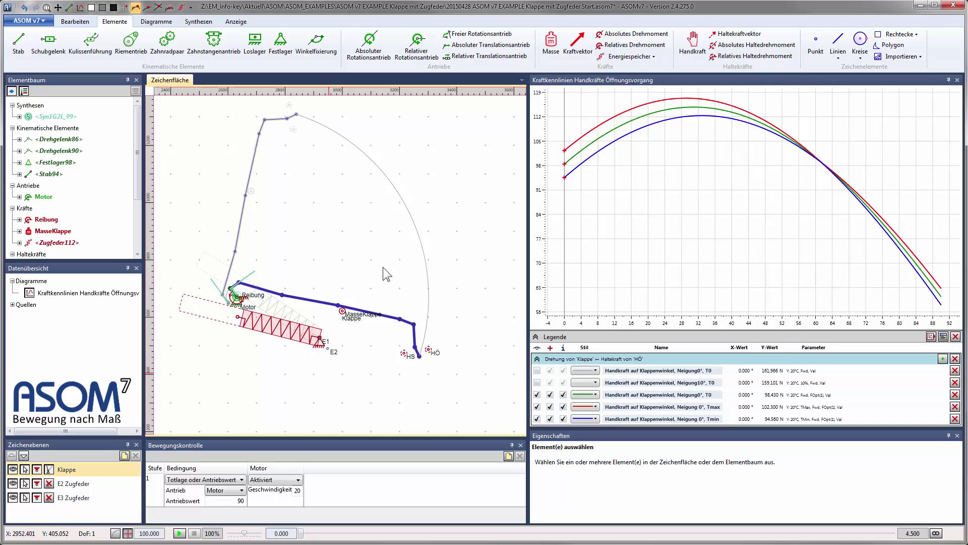
pyautogui.scroll(-1, 346, 223)
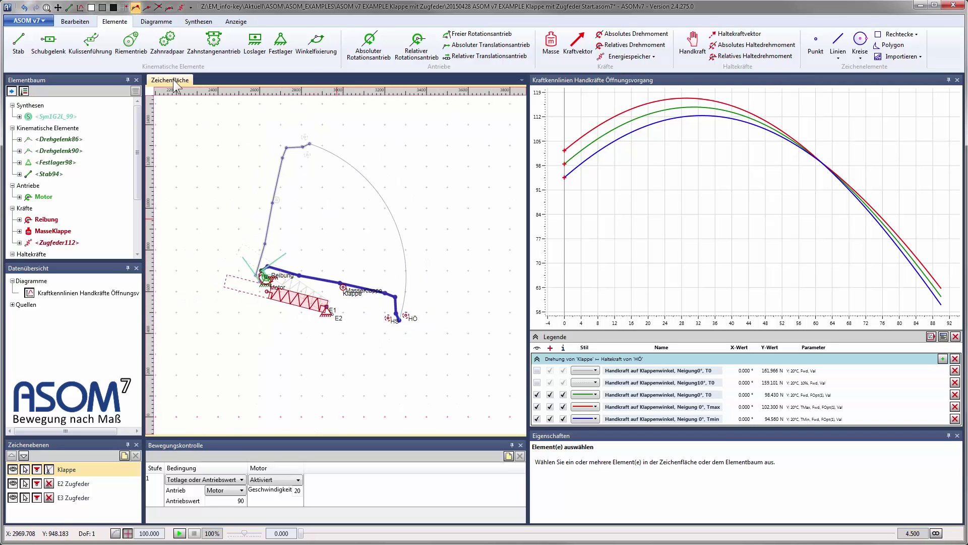
pyautogui.click(58, 8)
pyautogui.rightClick(326, 306)
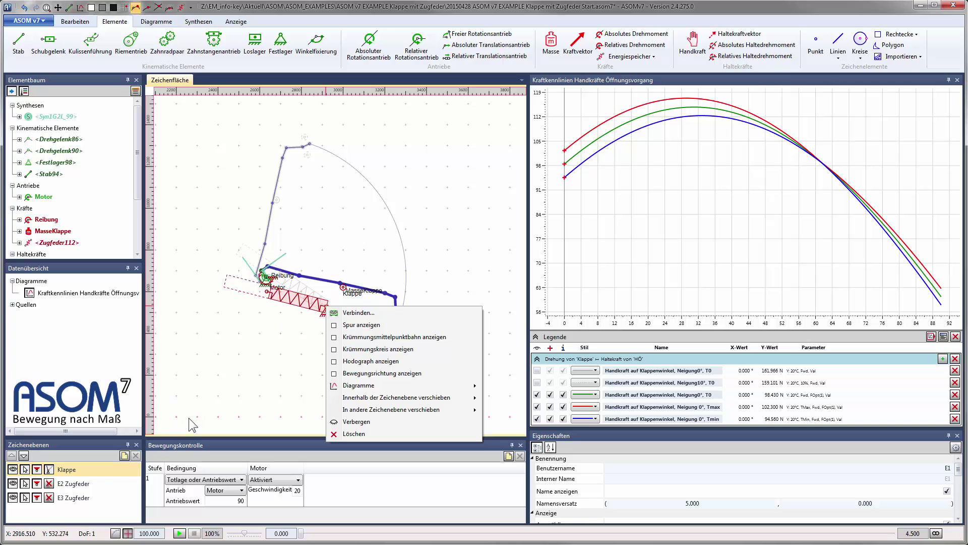
pyautogui.click(246, 389)
# Delete the drawing layer E3 Zugfeder
pyautogui.click(92, 483)
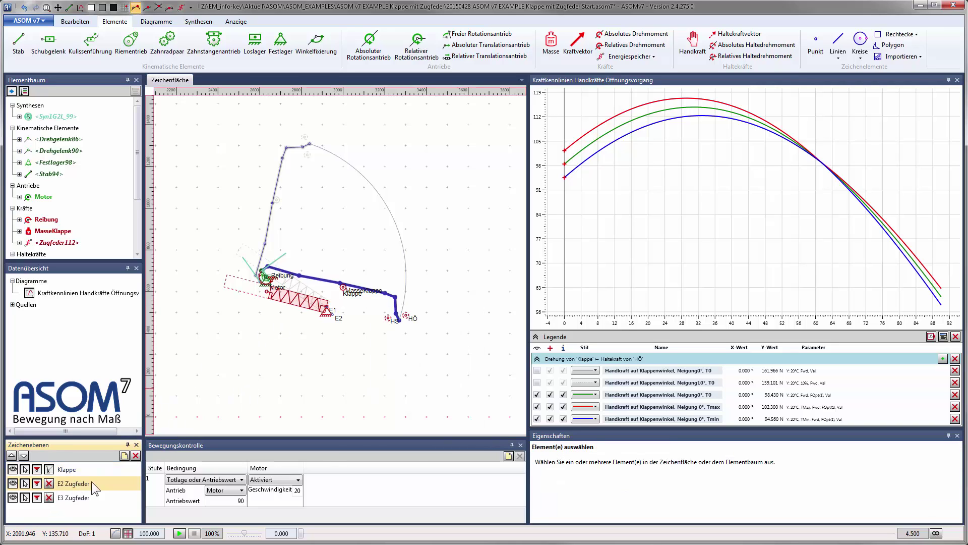
pyautogui.click(83, 496)
pyautogui.click(137, 454)
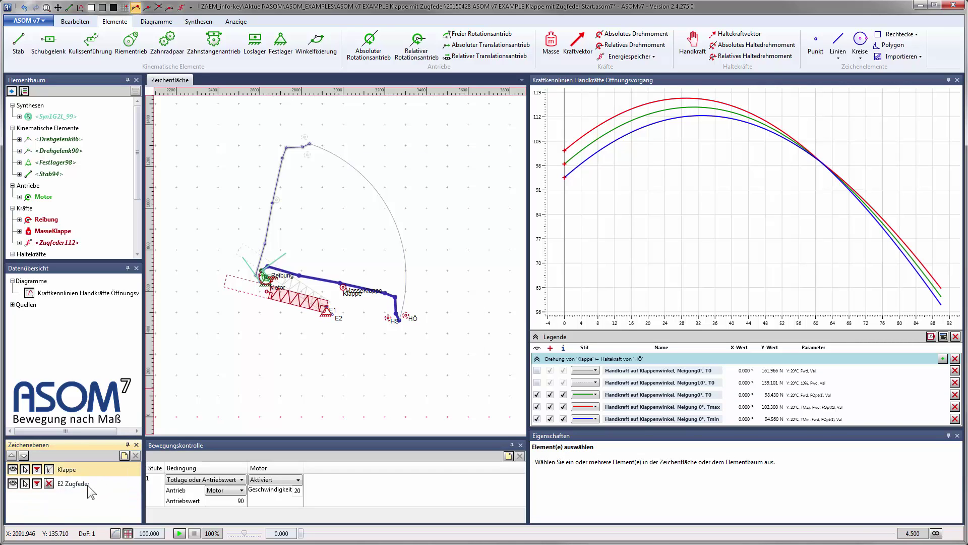
# Add a new drawing layer named Hilfselemente below E2 Zugfeder
pyautogui.click(86, 483)
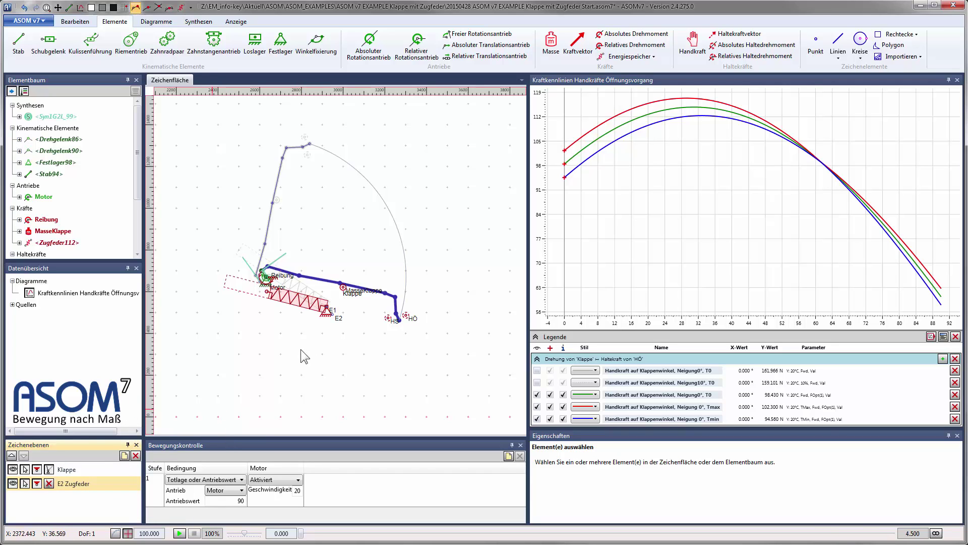
pyautogui.click(124, 455)
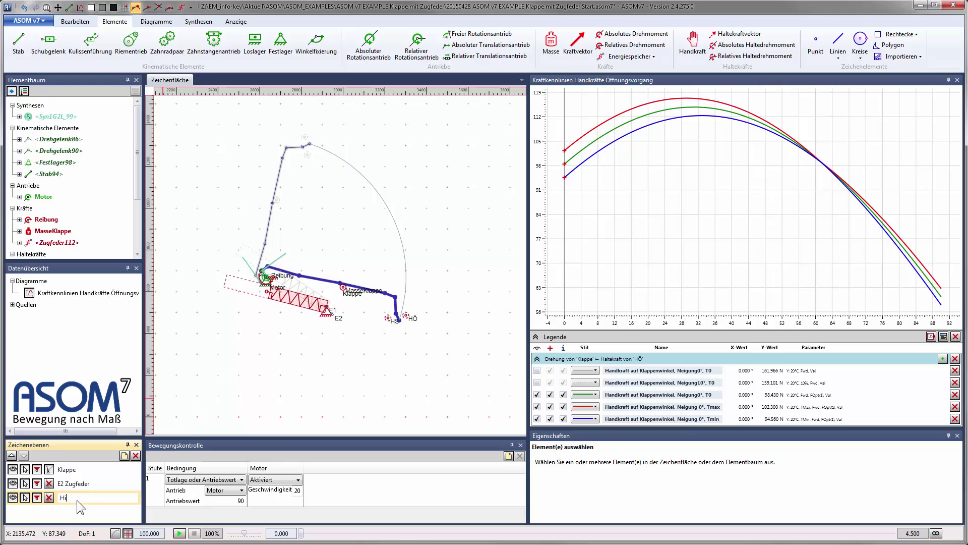
pyautogui.write('Hilfselemente')
pyautogui.click(339, 321)
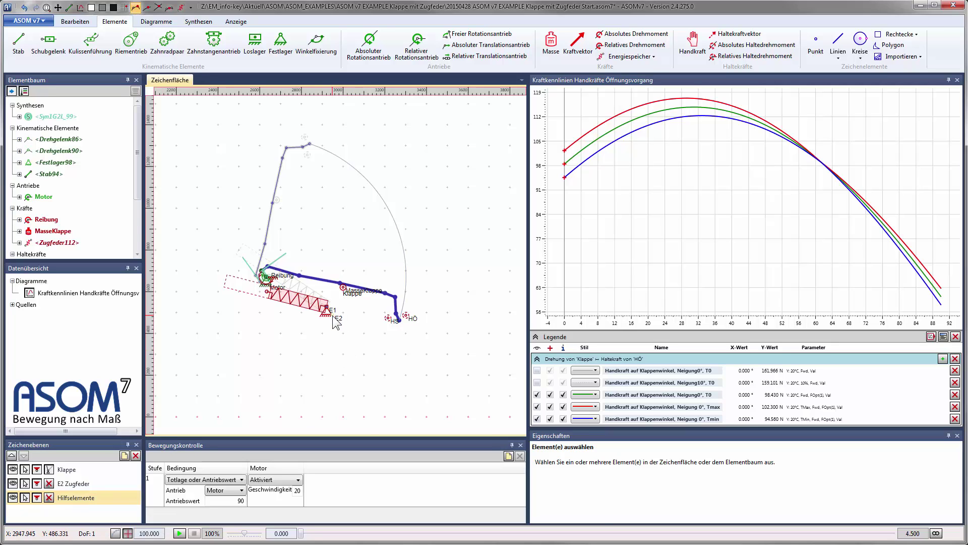
# Select the points E1 and E2 together and move them to the Hilfselemente drawing layer
pyautogui.rightClick(333, 316)
pyautogui.press('Escape')
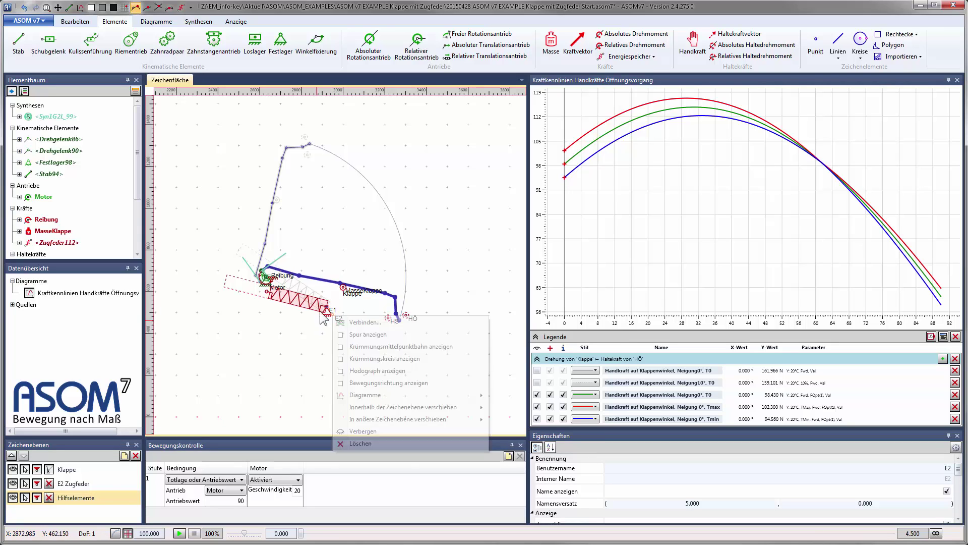
pyautogui.click(336, 318)
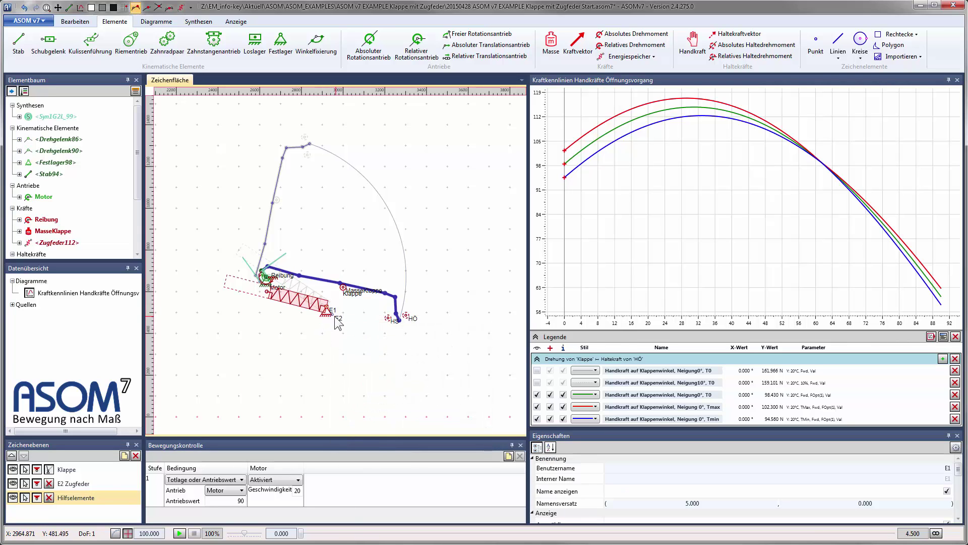
pyautogui.click(335, 316)
pyautogui.rightClick(335, 316)
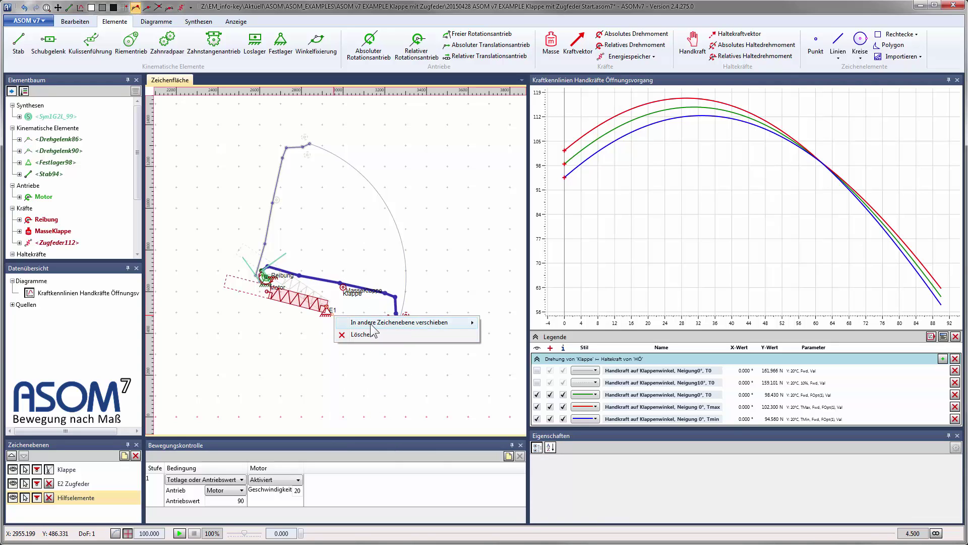
pyautogui.click(338, 332)
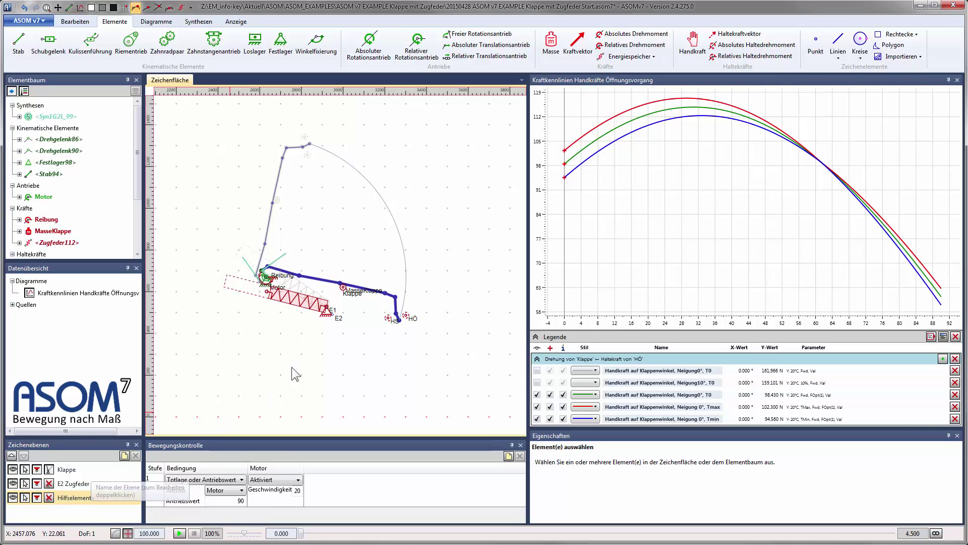
# Try shifting the tension spring's end point at E1 slightly
pyautogui.scroll(2, 294, 356)
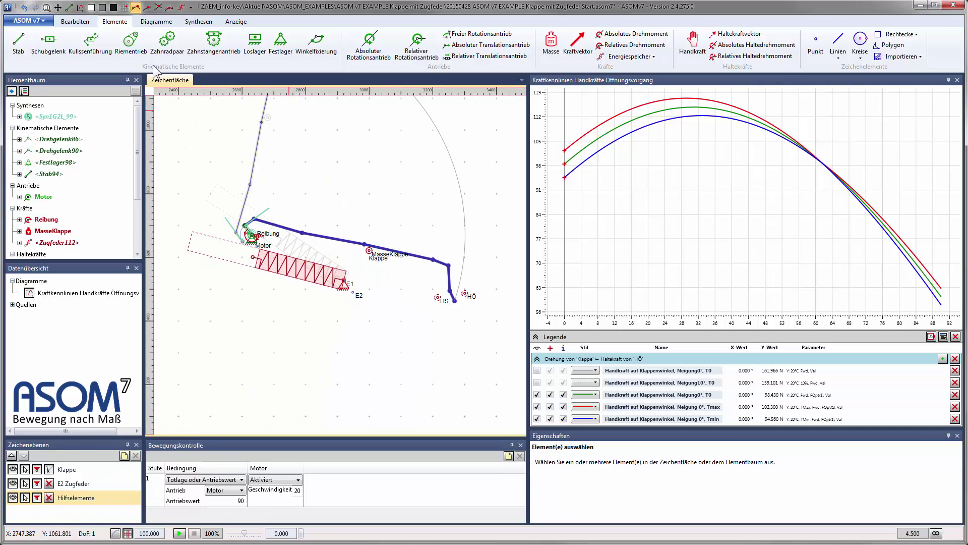
pyautogui.click(58, 7)
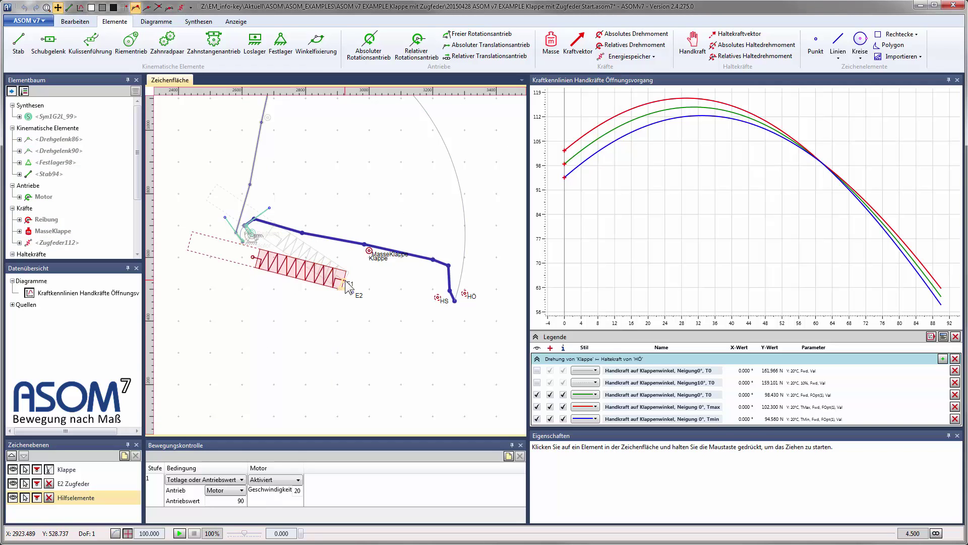
pyautogui.moveTo(338, 281)
pyautogui.mouseDown()
pyautogui.moveTo(350, 300)
pyautogui.moveTo(343, 282)
pyautogui.mouseUp()
pyautogui.scroll(-2, 359, 298)
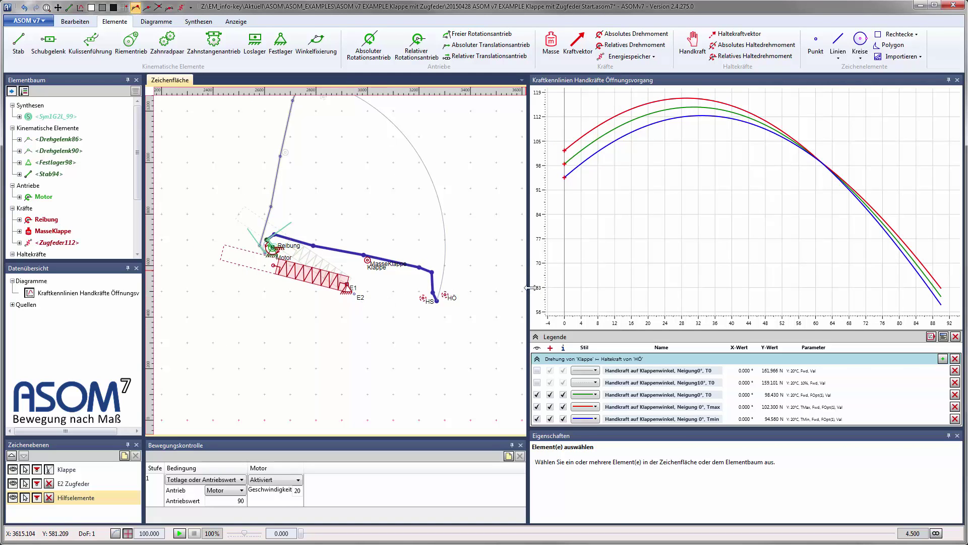
# Widen the drawing area and add a second tension spring from point E2 to the first spring's attachment point near the motor
pyautogui.moveTo(531, 287); pyautogui.dragTo(620, 287)
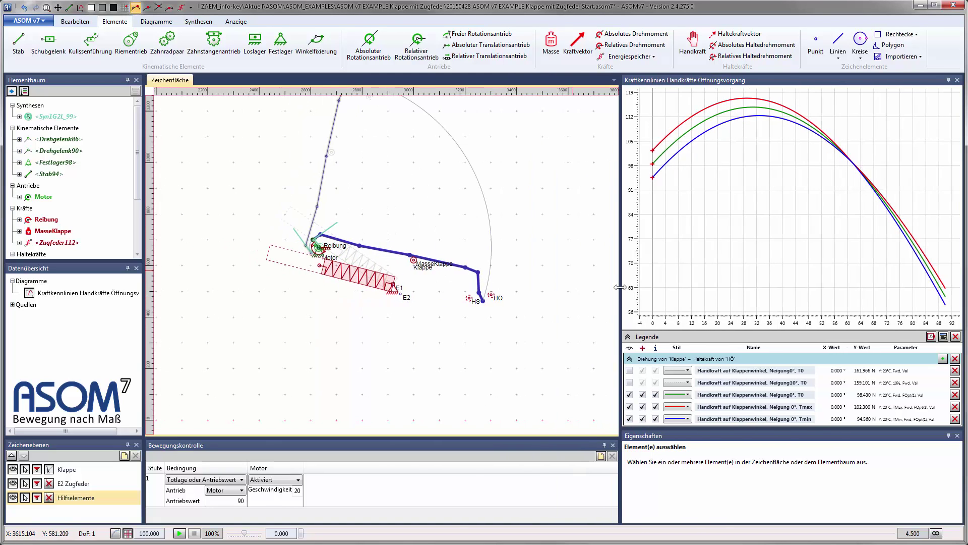
pyautogui.click(623, 57)
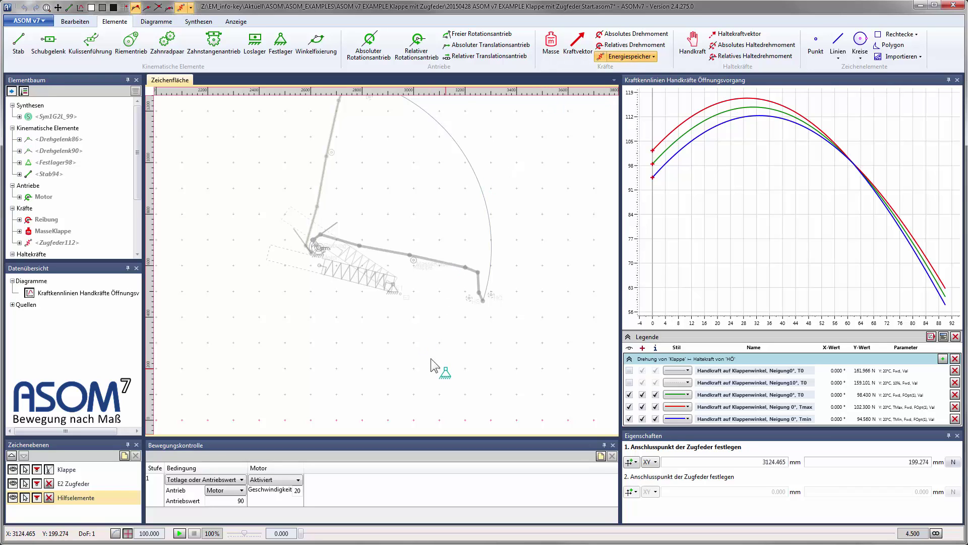
pyautogui.click(399, 293)
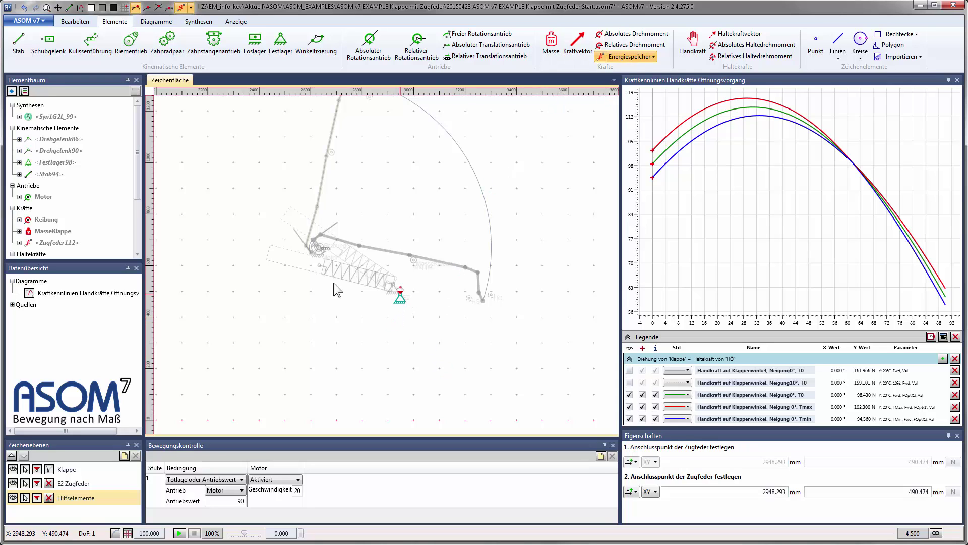
pyautogui.click(320, 265)
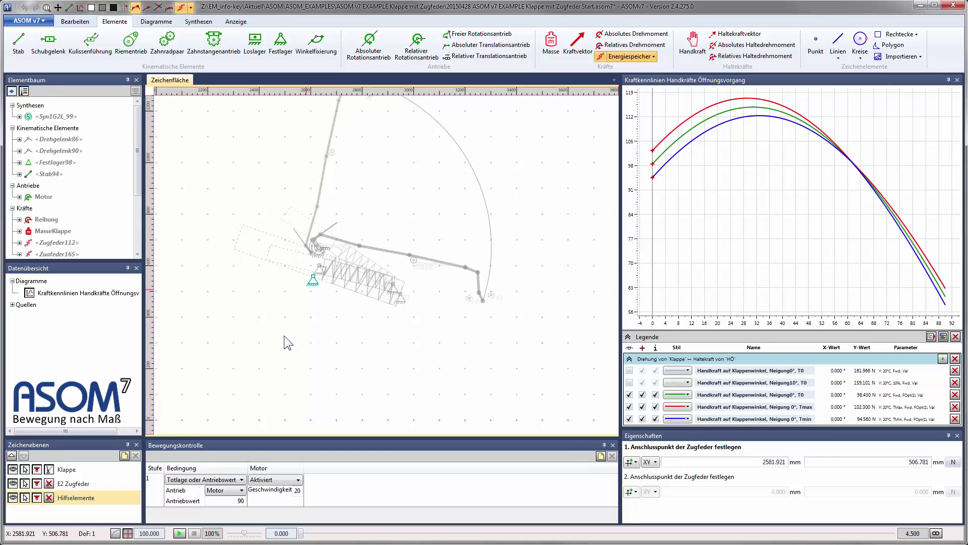
# Move the new tension spring to the E2 Zugfeder drawing layer
pyautogui.click(371, 297)
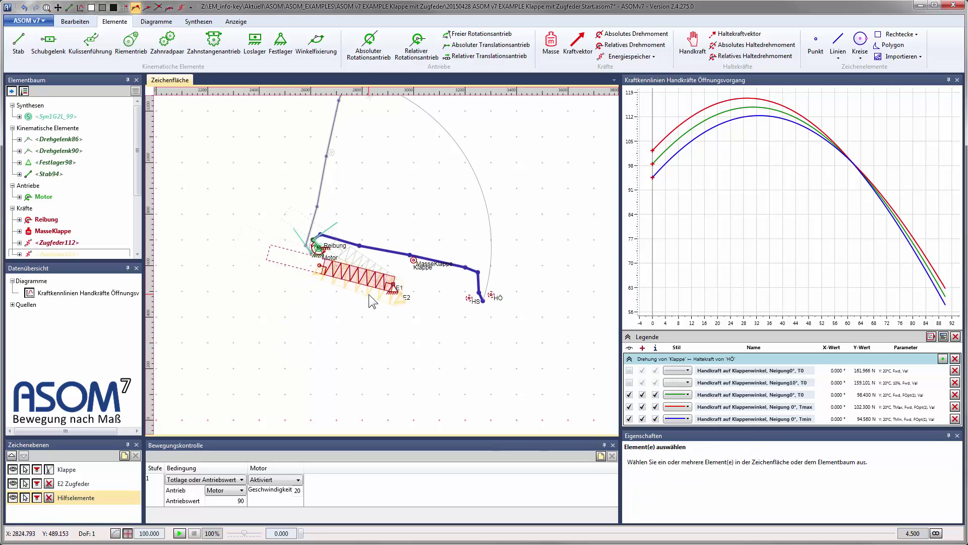
pyautogui.rightClick(370, 297)
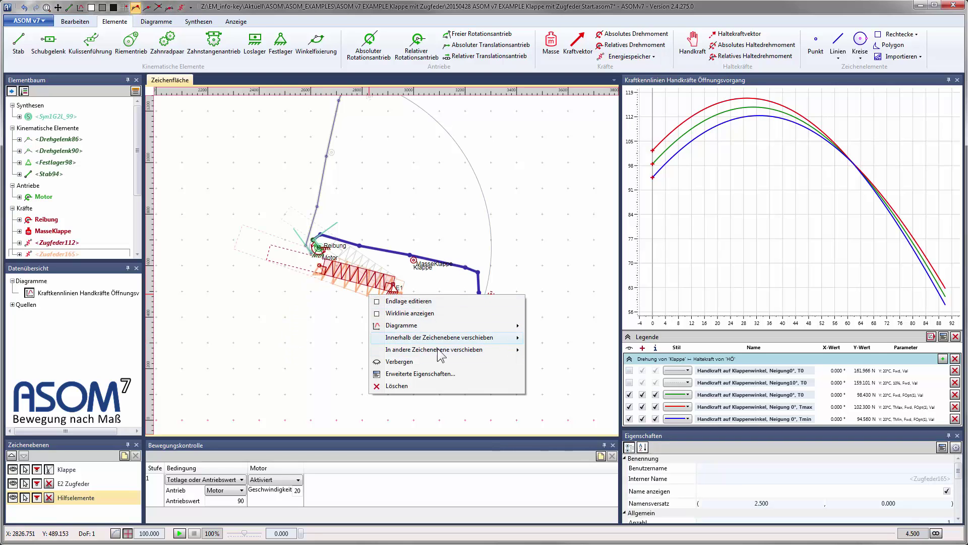
pyautogui.moveTo(444, 353)
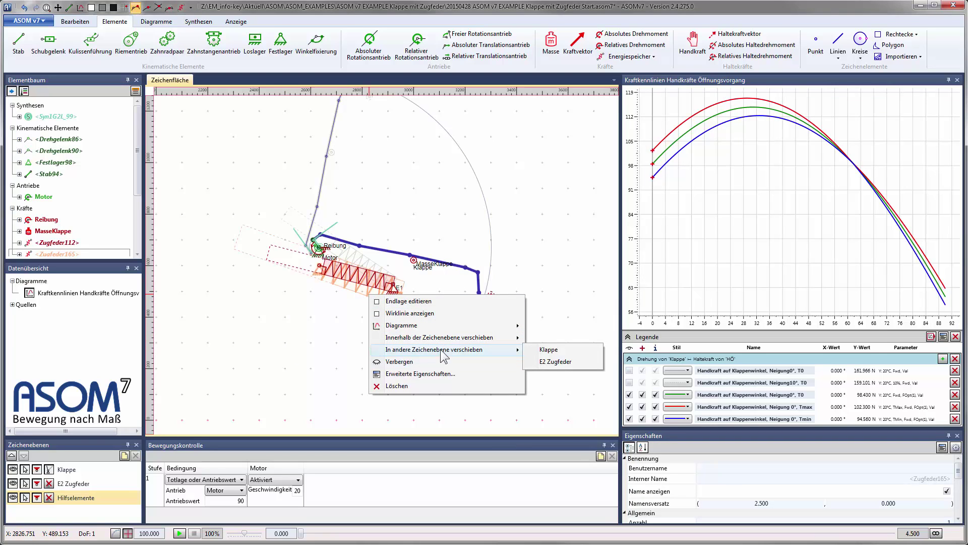
pyautogui.click(550, 363)
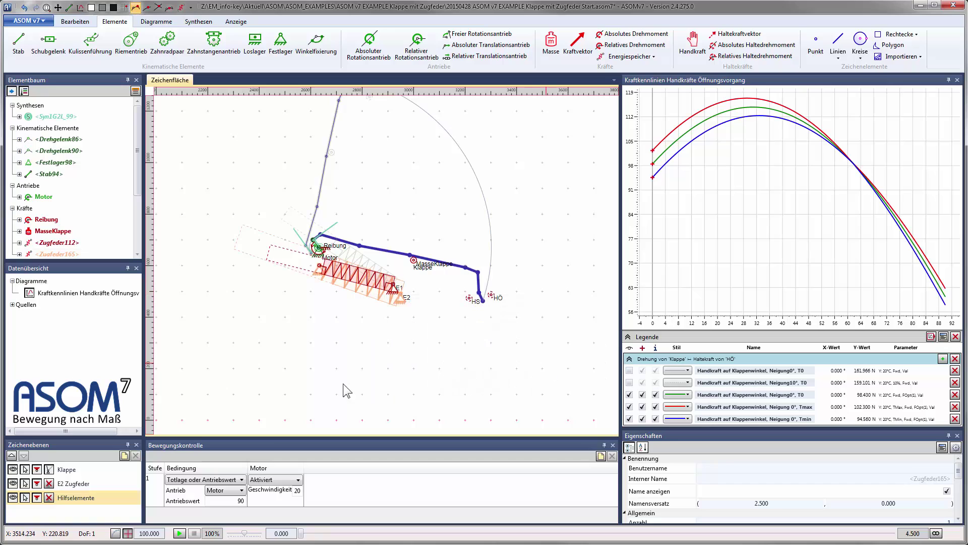
# Toggle the visibility of the Klappe drawing layer to check which elements lie on the other layers
pyautogui.click(13, 469)
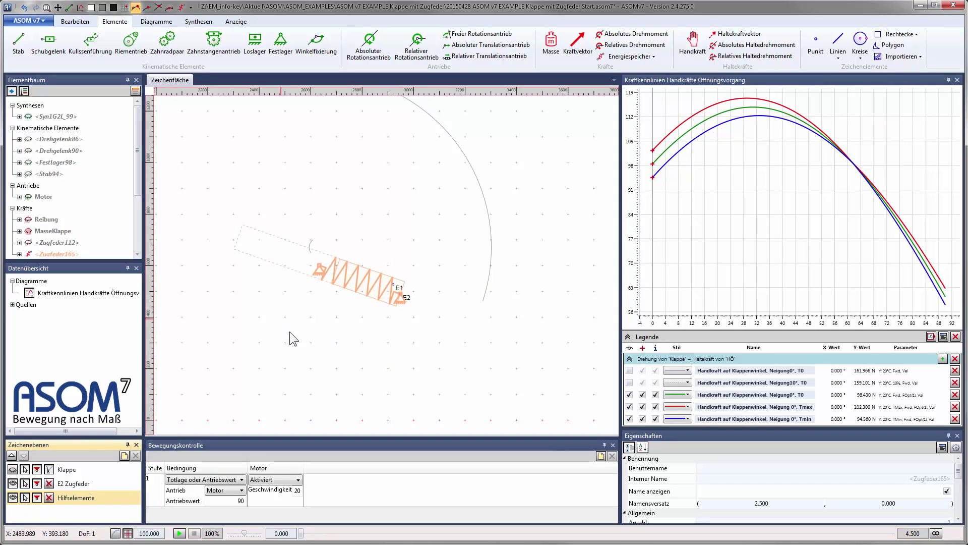
pyautogui.click(13, 469)
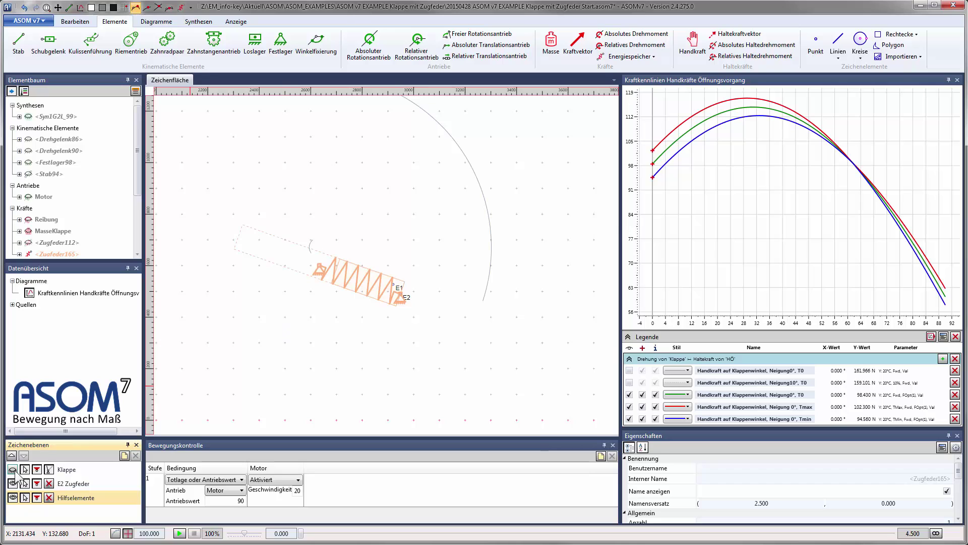
# Connect the second tension spring's attachment point near the motor to the flap
pyautogui.click(316, 281)
pyautogui.rightClick(318, 271)
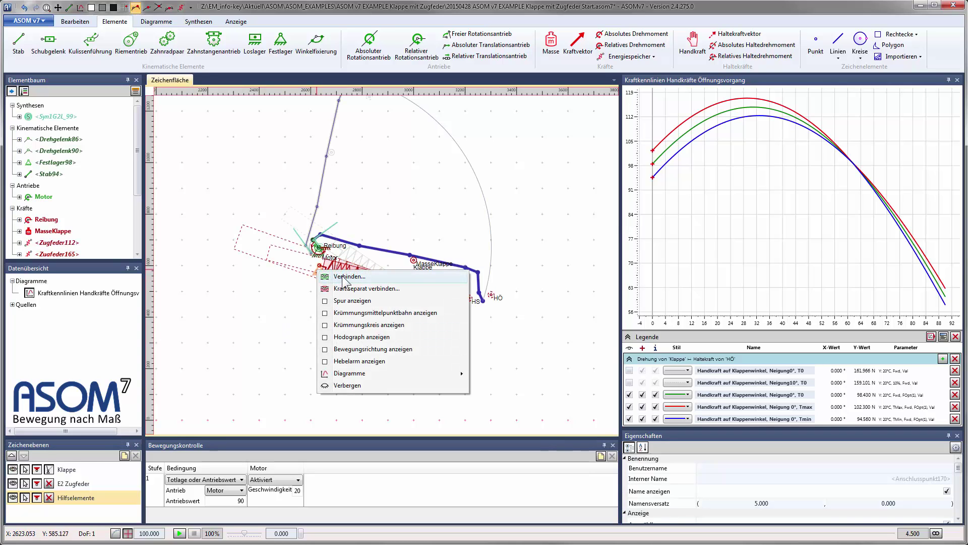
pyautogui.click(349, 277)
pyautogui.click(348, 246)
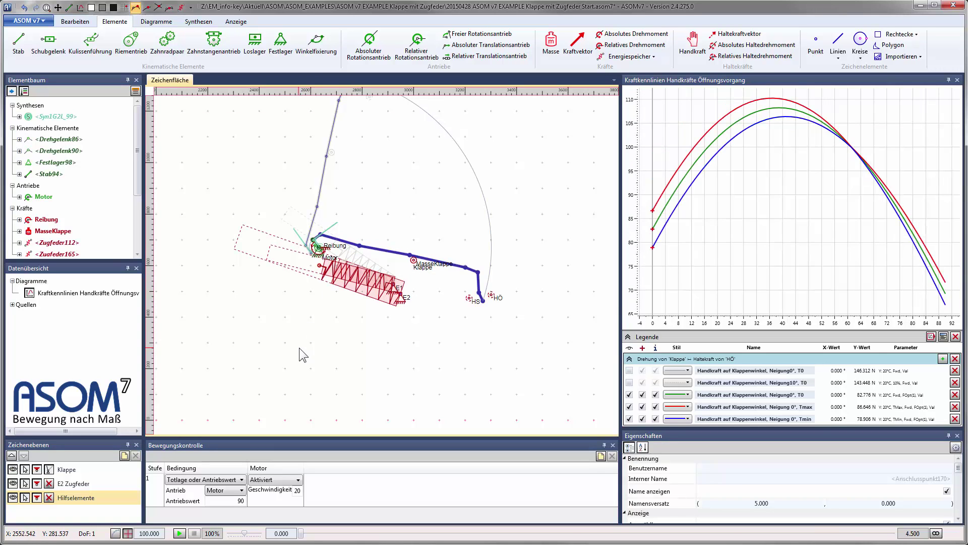
# Open the extended properties of the second tension spring at E2 and enlarge the window to show all its values
pyautogui.click(380, 292)
pyautogui.rightClick(376, 295)
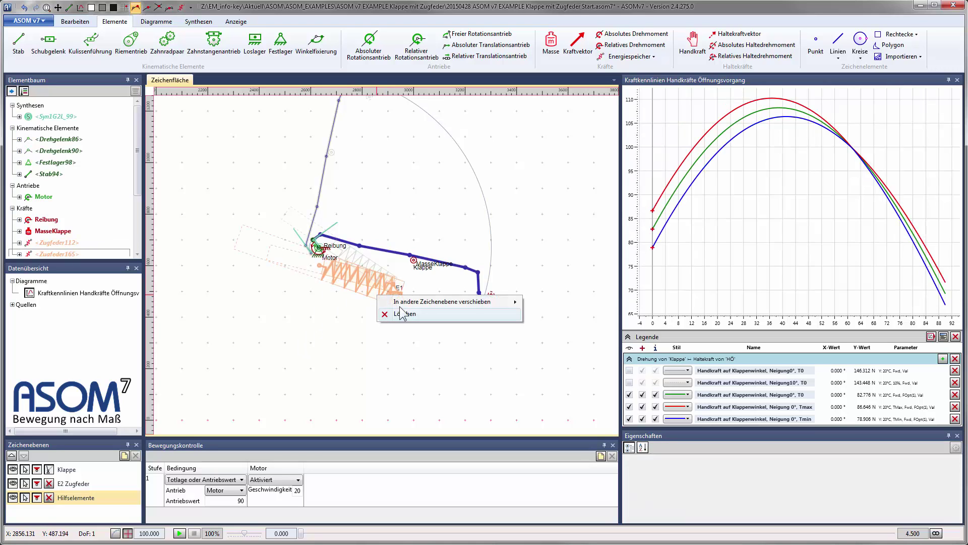
pyautogui.click(401, 314)
pyautogui.rightClick(369, 293)
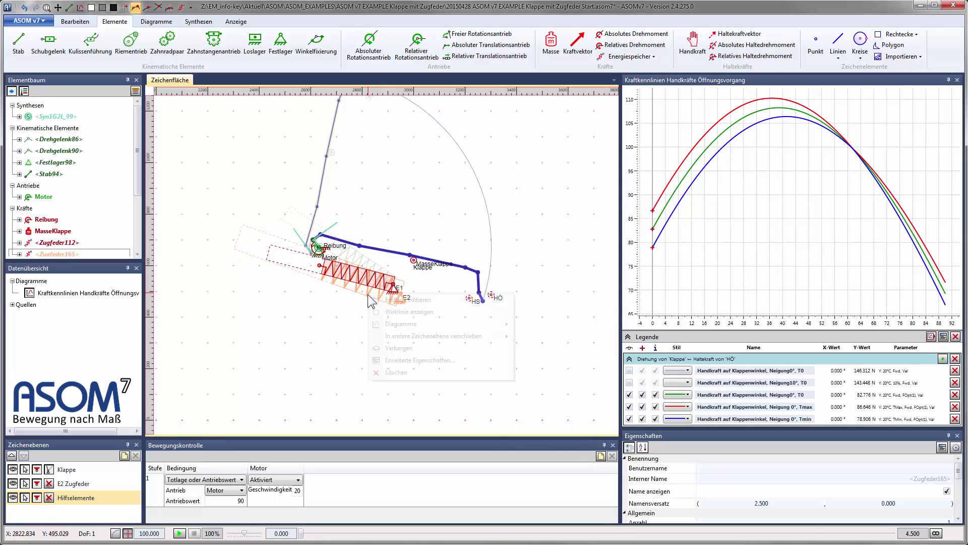
pyautogui.click(401, 359)
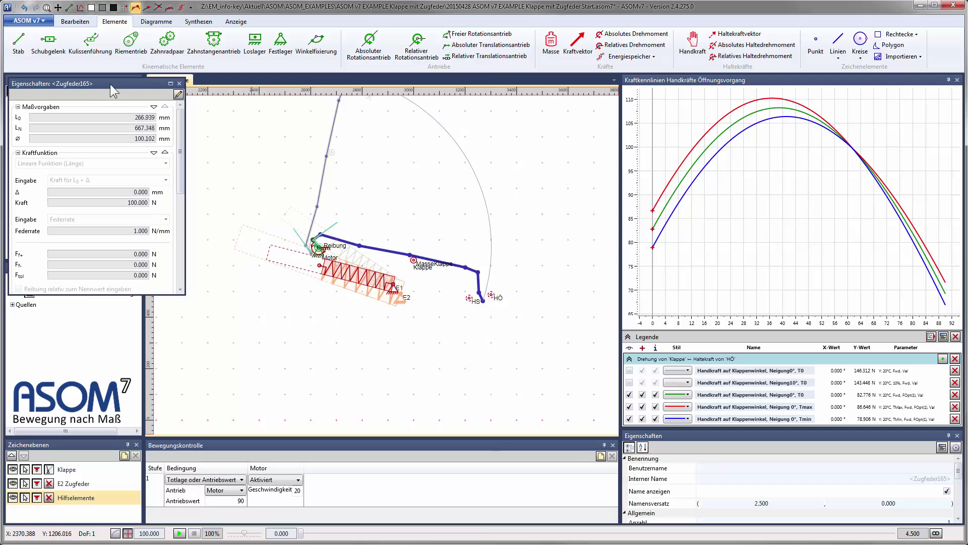
pyautogui.moveTo(110, 84); pyautogui.dragTo(797, 86)
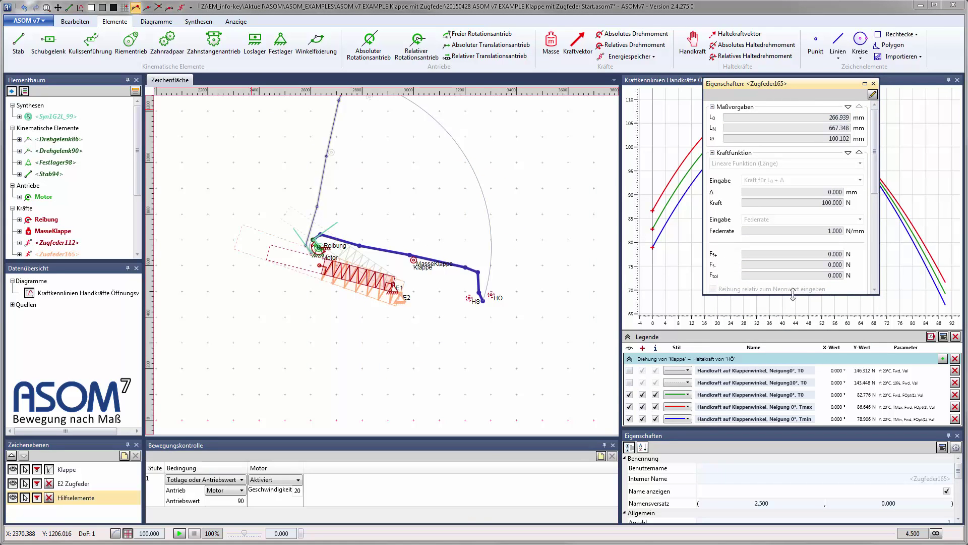
pyautogui.moveTo(793, 294); pyautogui.dragTo(801, 508)
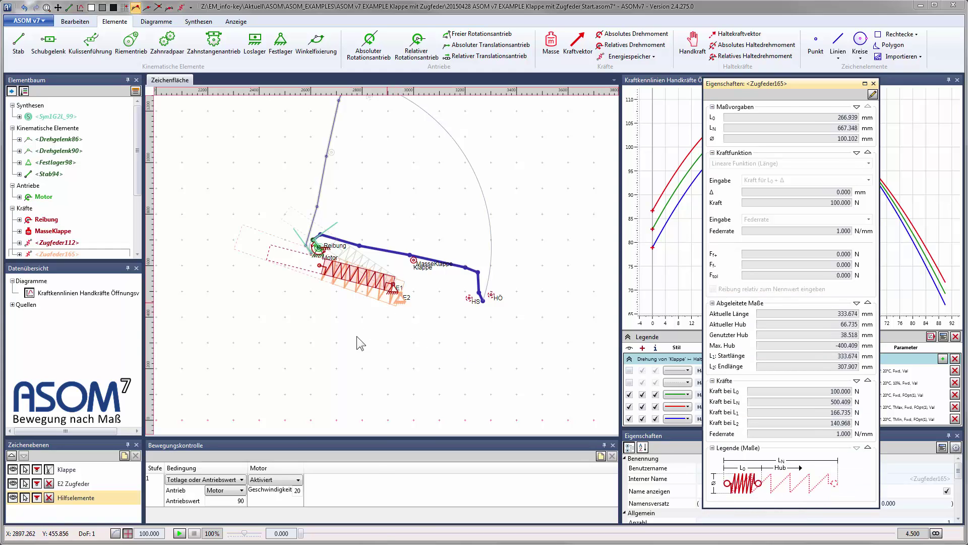
# Open the extended properties of the first tension spring at E1 and place them, enlarged, beside the second spring's properties for comparison
pyautogui.click(352, 281)
pyautogui.rightClick(354, 274)
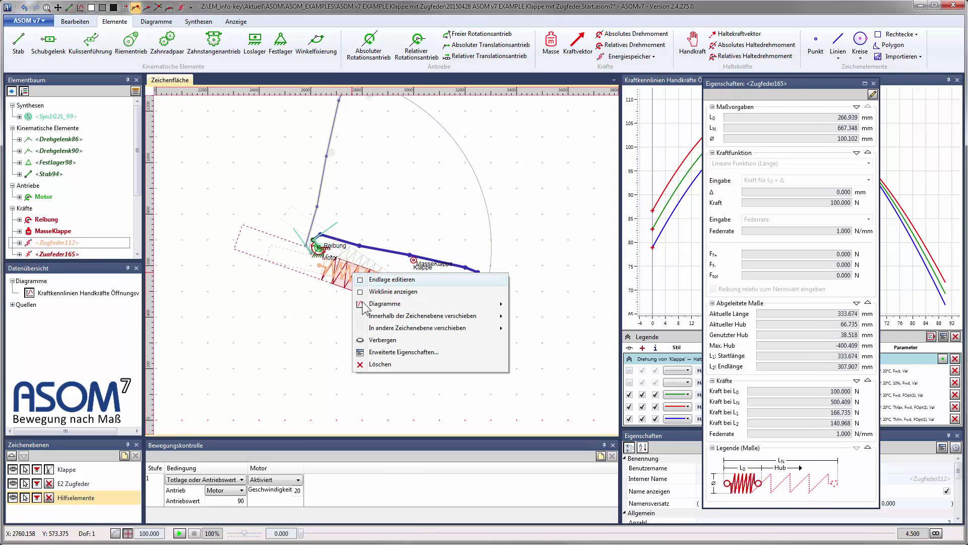
pyautogui.click(402, 353)
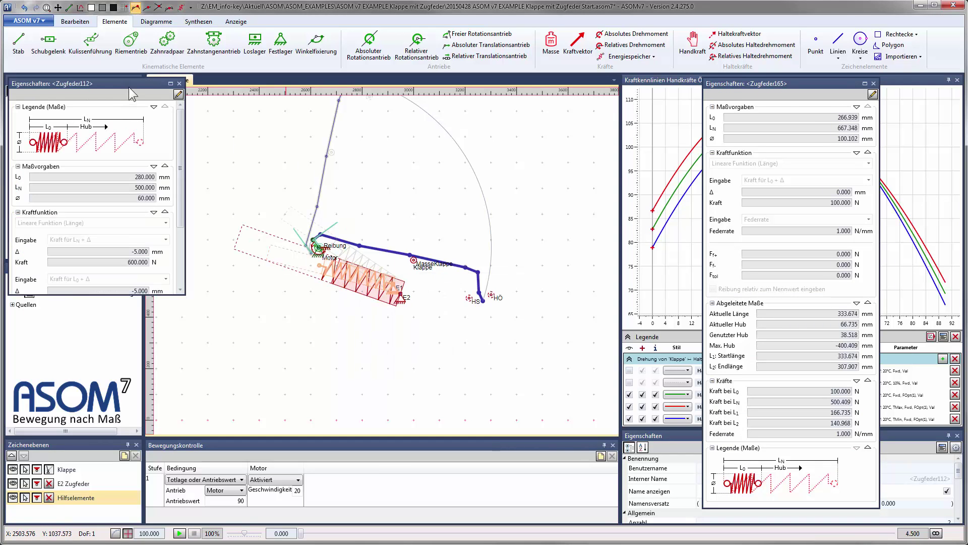
pyautogui.moveTo(128, 86); pyautogui.dragTo(633, 85)
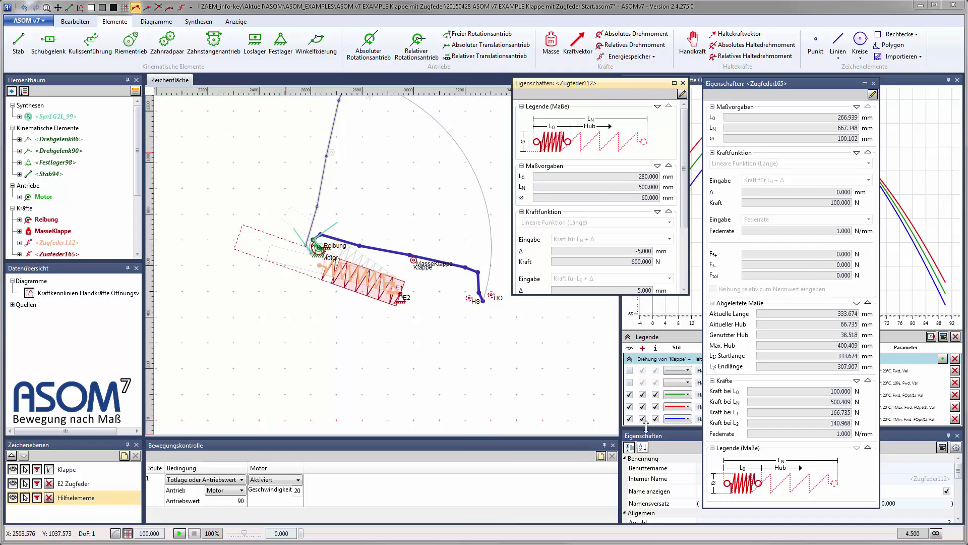
pyautogui.moveTo(646, 426); pyautogui.dragTo(646, 507)
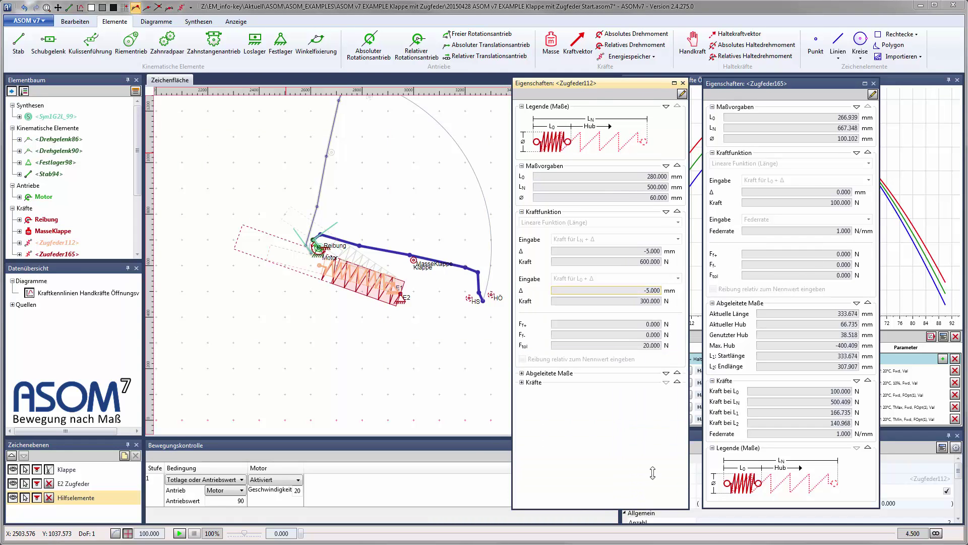
# Set the second tension spring's dimensions to L0 280 mm, LN 500 mm and diameter 60 mm
pyautogui.click(873, 95)
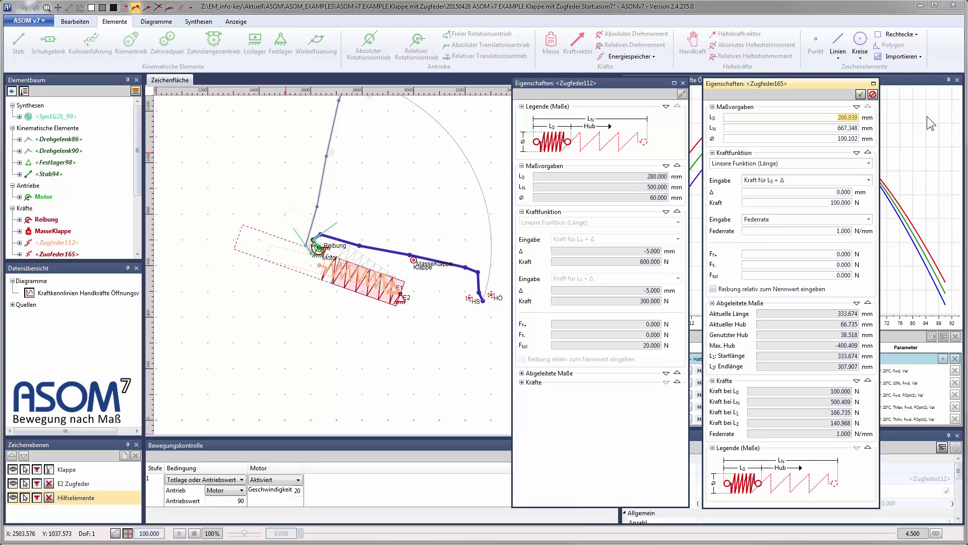
pyautogui.write('280')
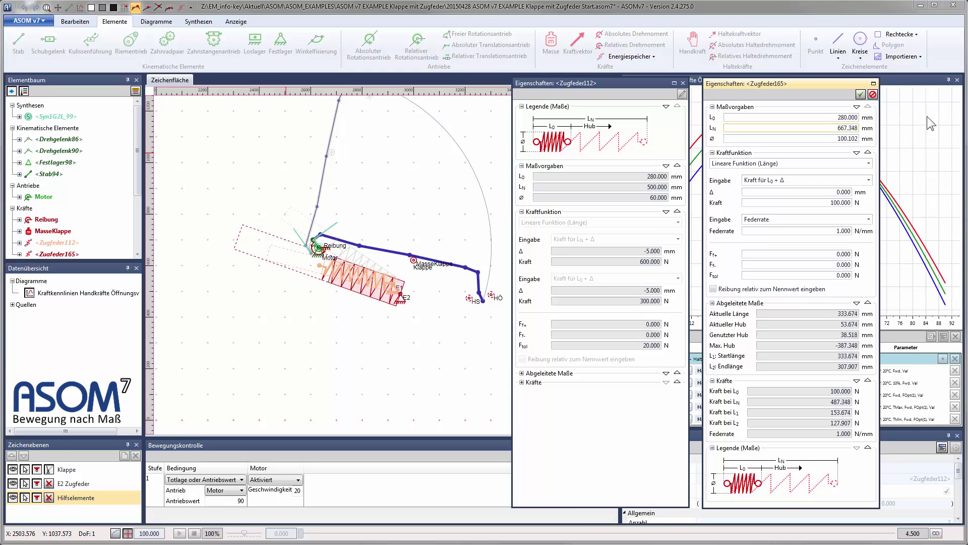
pyautogui.press('Tab')
pyautogui.write('500')
pyautogui.press('Tab')
pyautogui.write('60')
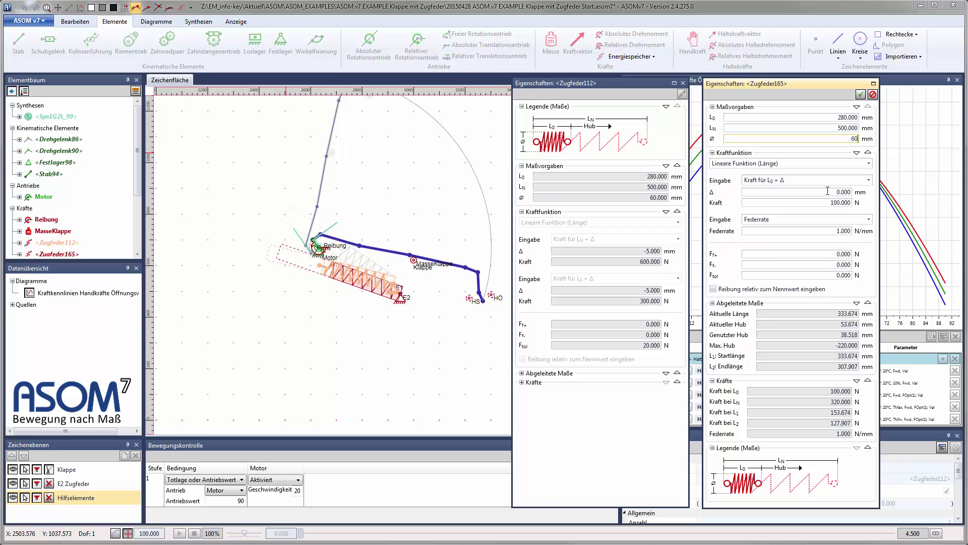
# Define the second spring's force by Kraft für LN + Δ and Kraft für L0 + Δ, setting the LN point to Δ -5 mm and 600 N
pyautogui.click(869, 180)
pyautogui.click(784, 201)
pyautogui.click(868, 219)
pyautogui.click(763, 230)
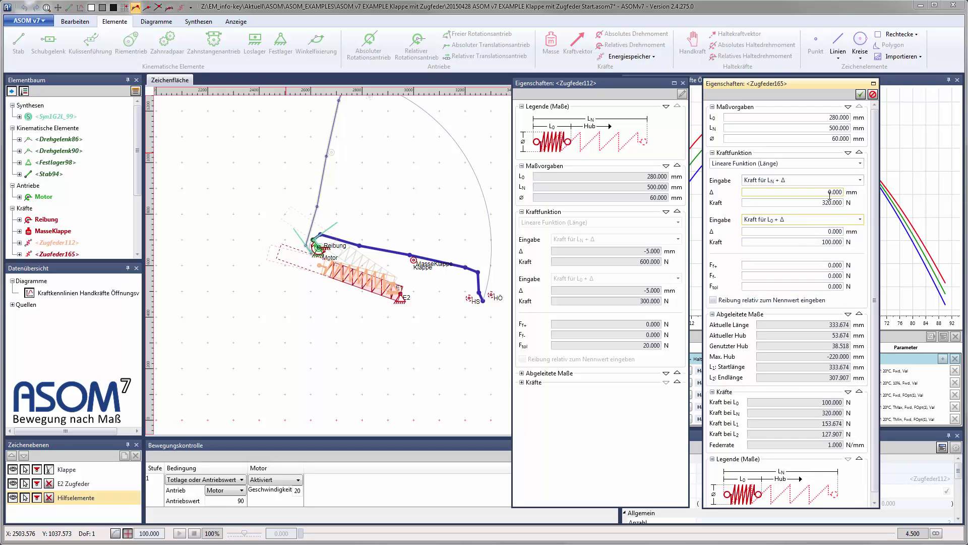
pyautogui.write('-5')
pyautogui.press('Tab')
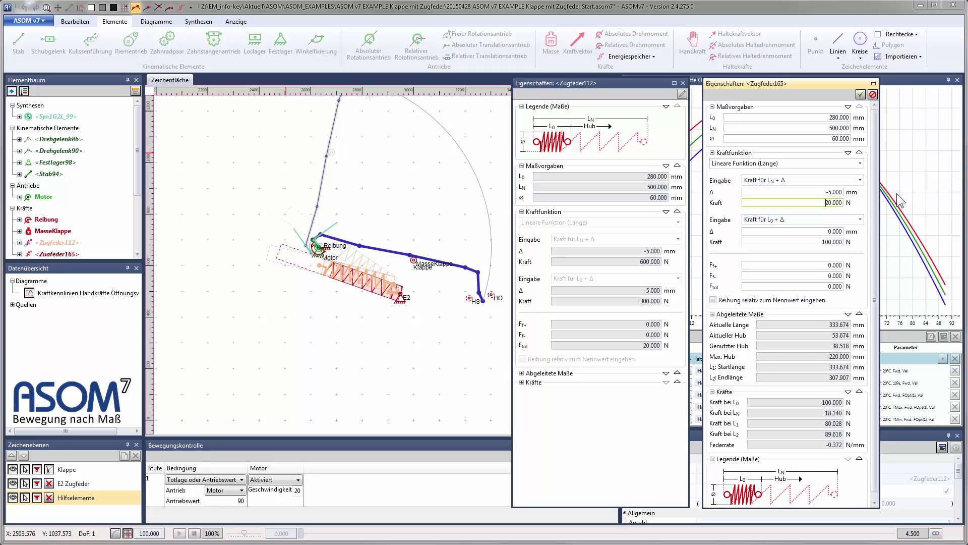
pyautogui.press('BackSpace')
pyautogui.write('600')
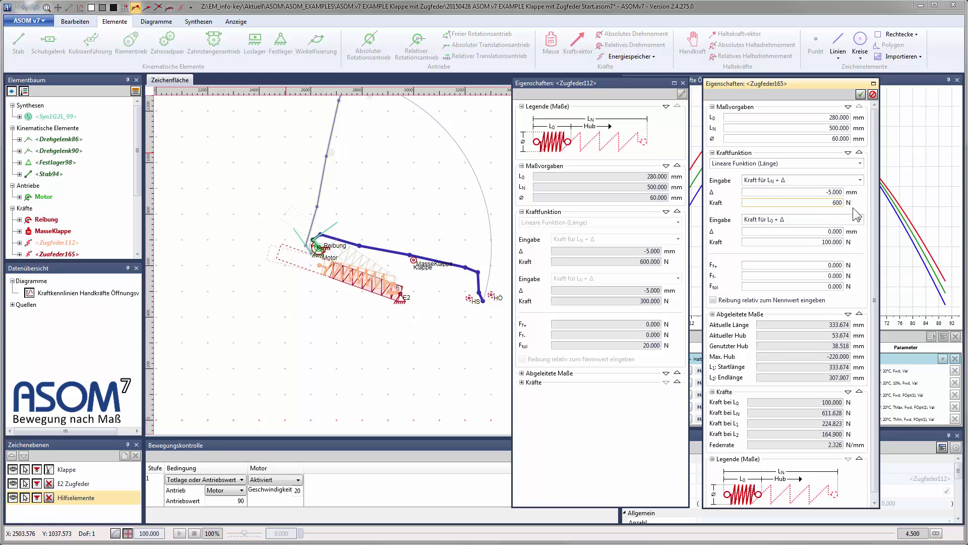
# Set the second spring's L0 force point to Δ -5 mm and 300 N
pyautogui.press('Tab')
pyautogui.press('Tab')
pyautogui.write('-5')
pyautogui.press('Tab')
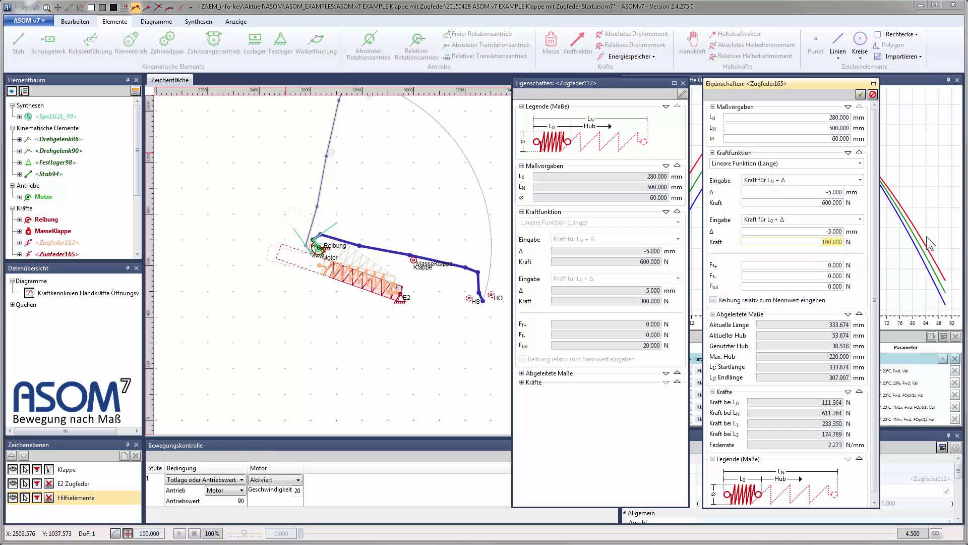
pyautogui.write('300')
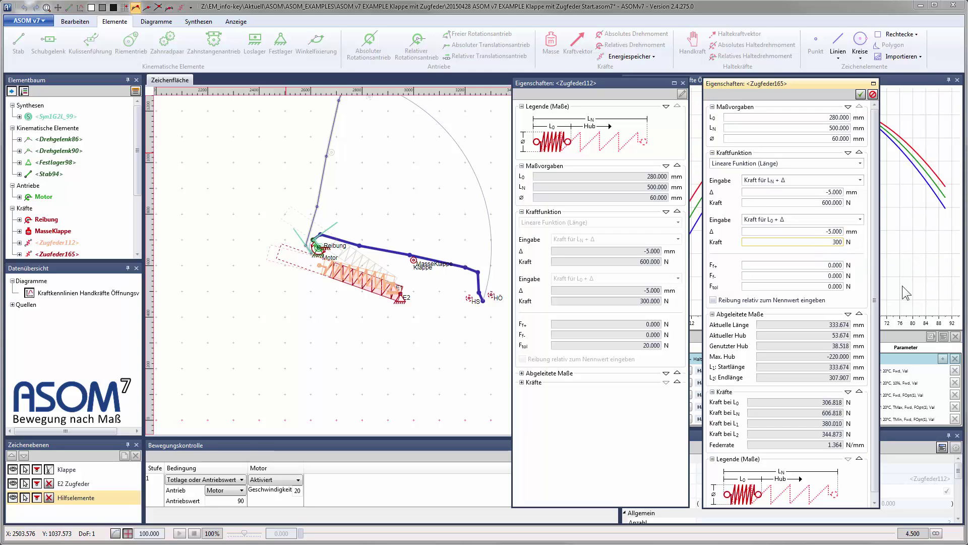
# Set the second spring's force tolerance Ftol to 20 N, accept the changes and close both springs' property windows
pyautogui.click(822, 285)
pyautogui.write('20')
pyautogui.press('Return')
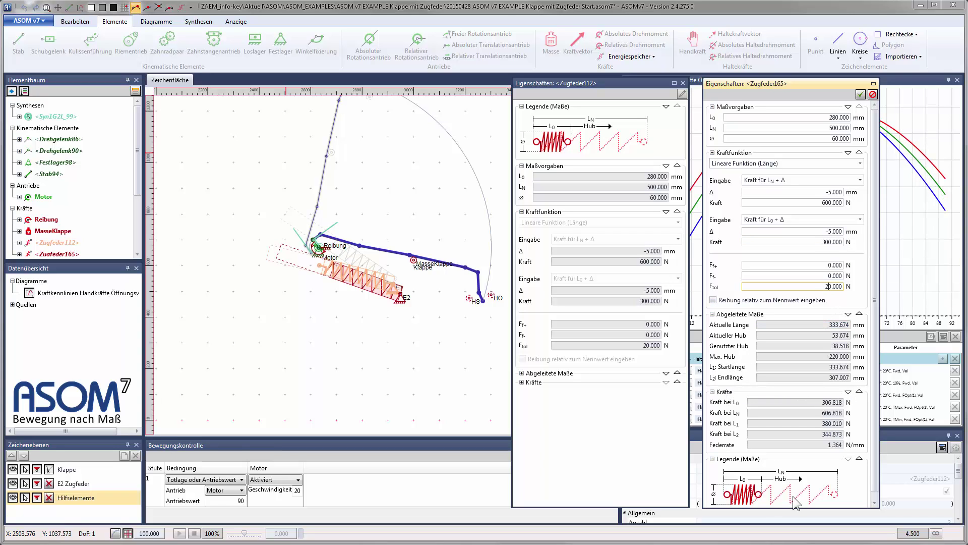
pyautogui.click(860, 94)
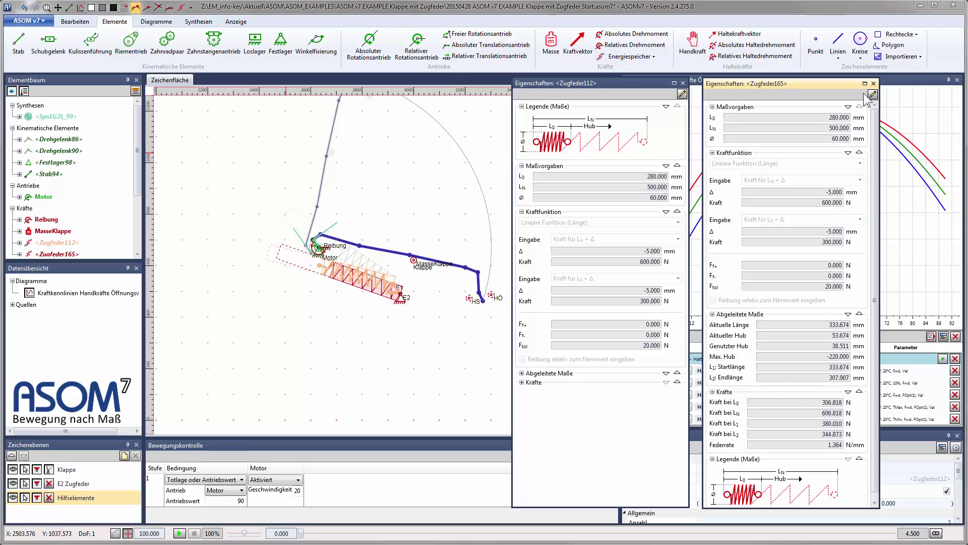
pyautogui.click(873, 84)
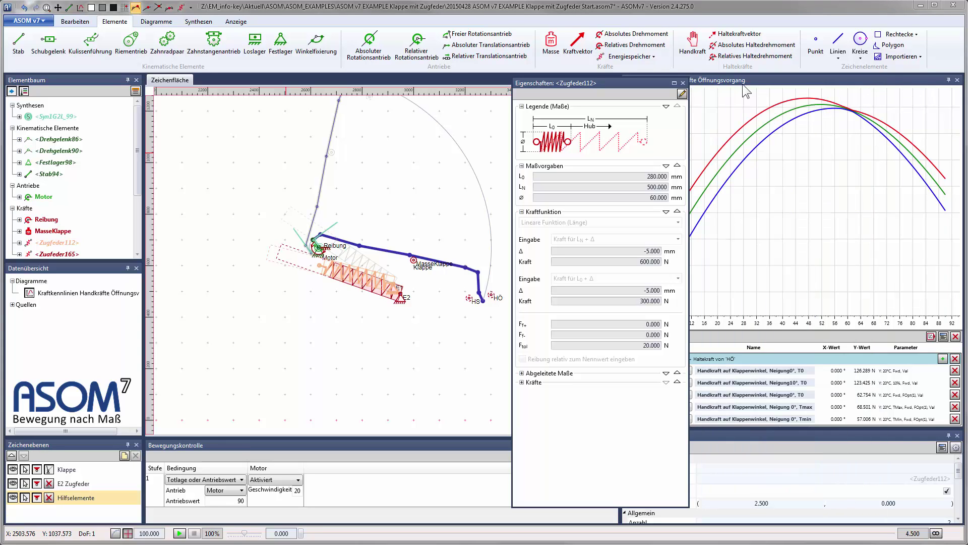
pyautogui.click(683, 83)
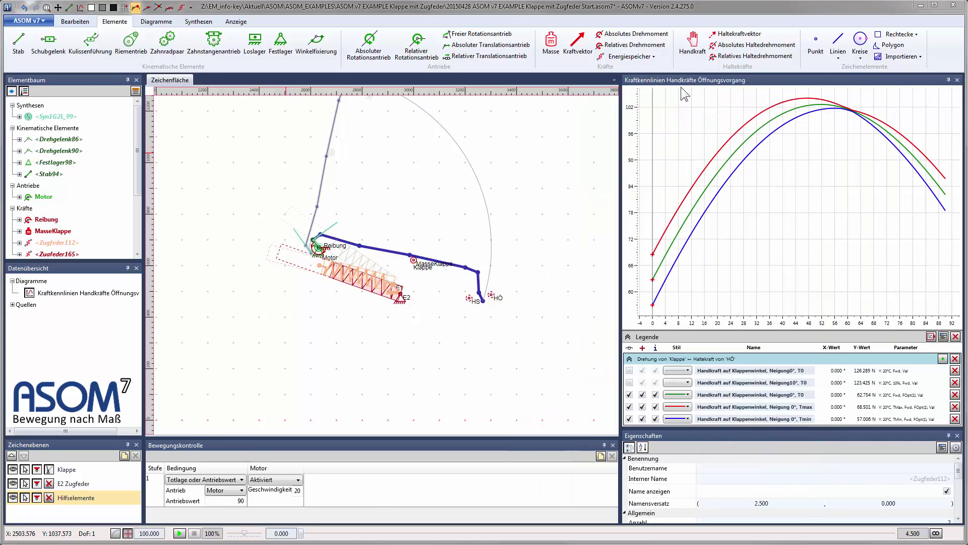
# Assign the second tension spring at E2 to Kraftgruppe 3
pyautogui.click(442, 379)
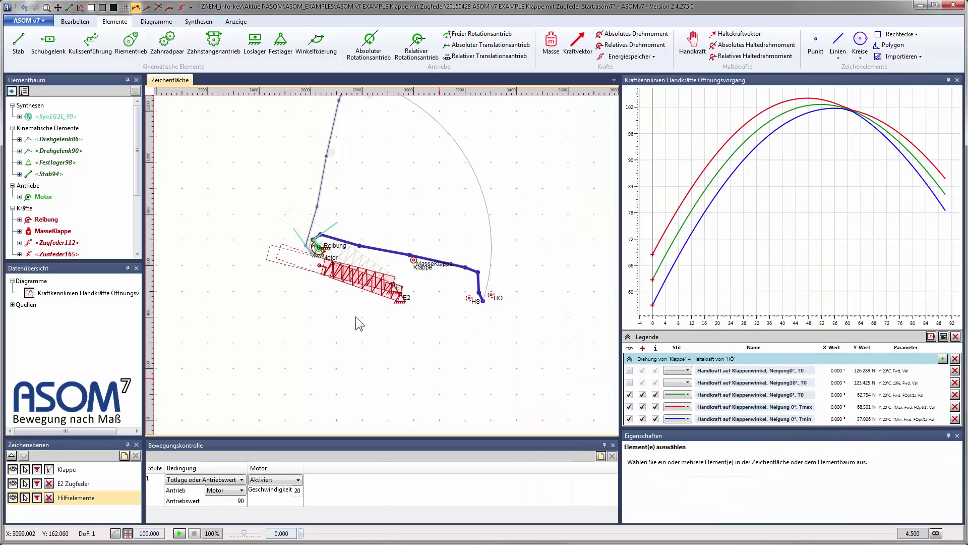
pyautogui.click(383, 299)
pyautogui.moveTo(701, 431); pyautogui.dragTo(695, 263)
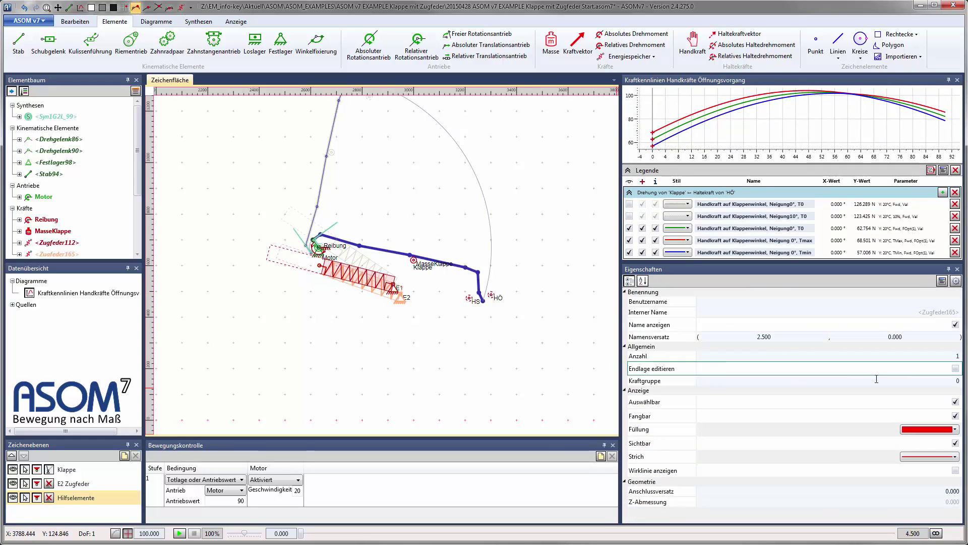
pyautogui.click(922, 381)
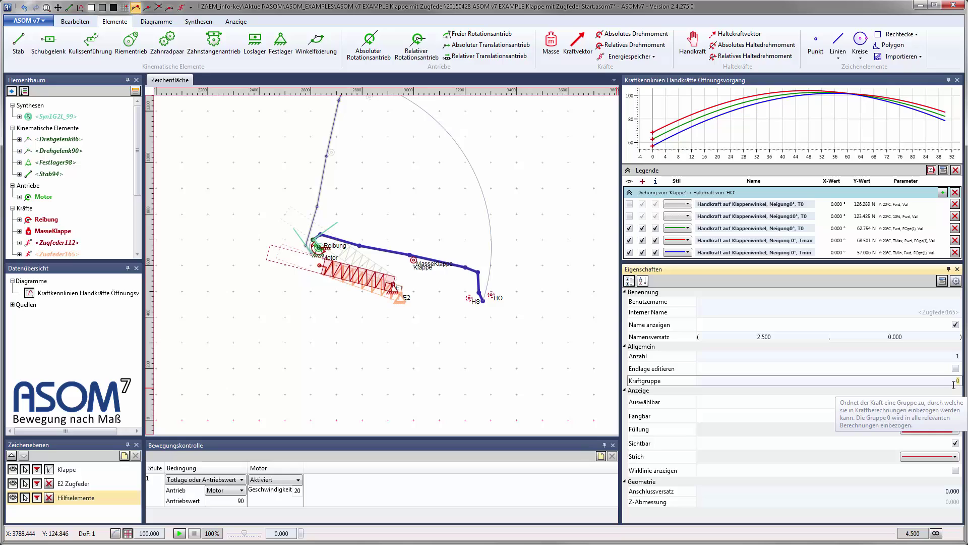
pyautogui.write('3')
pyautogui.press('Return')
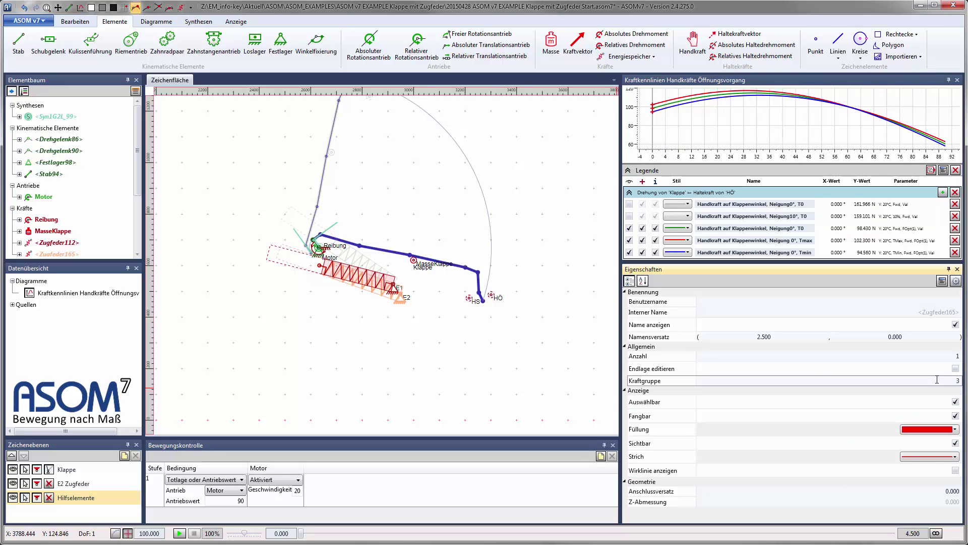
pyautogui.press('Escape')
pyautogui.click(424, 342)
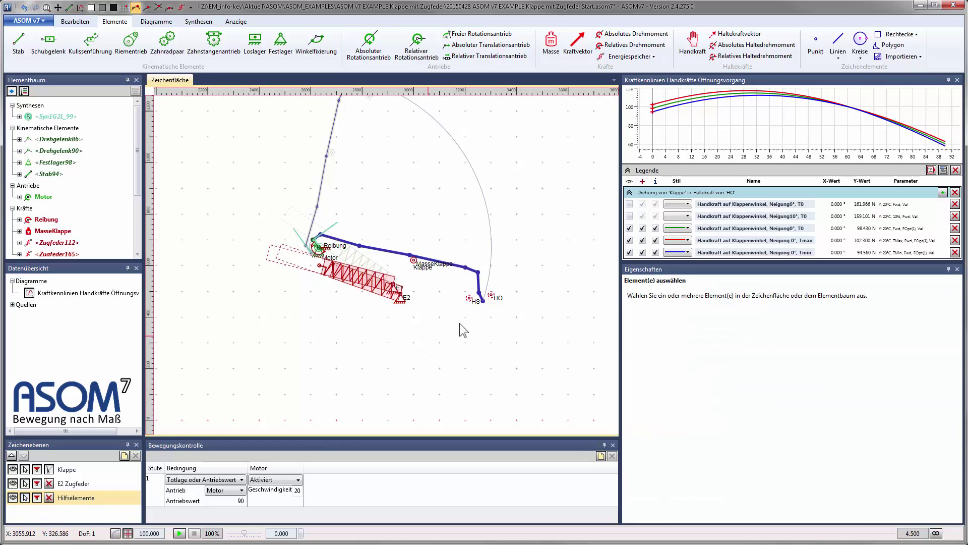
# Start a new graph in the existing hand-force diagram and name it "Handkraft auf Klappenwinkel, Neigung 0°, T0, E2"
pyautogui.moveTo(655, 262); pyautogui.dragTo(656, 409)
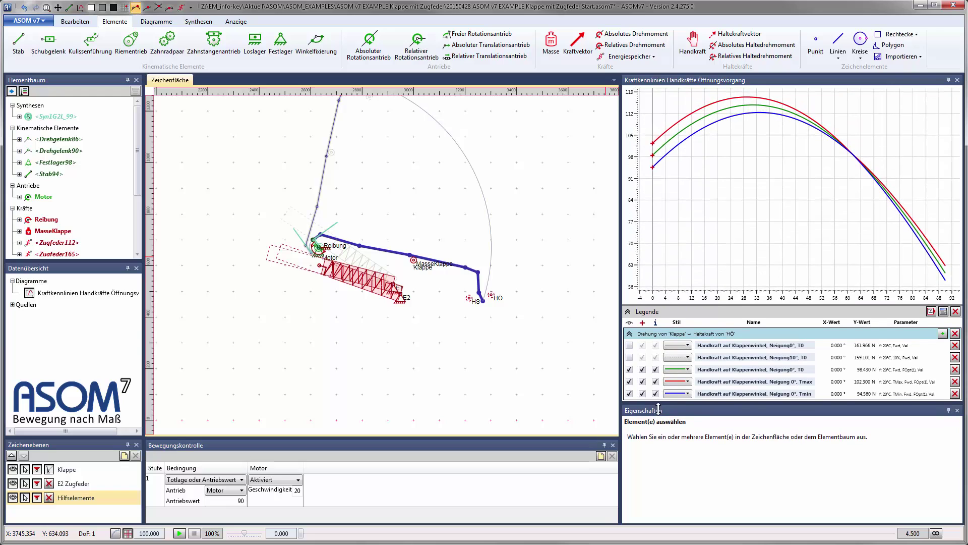
pyautogui.click(942, 340)
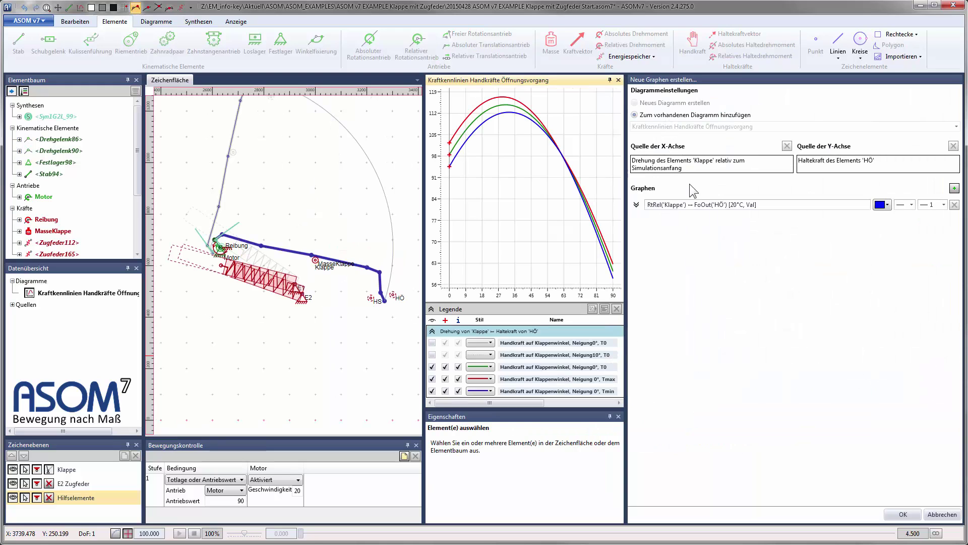
pyautogui.click(633, 209)
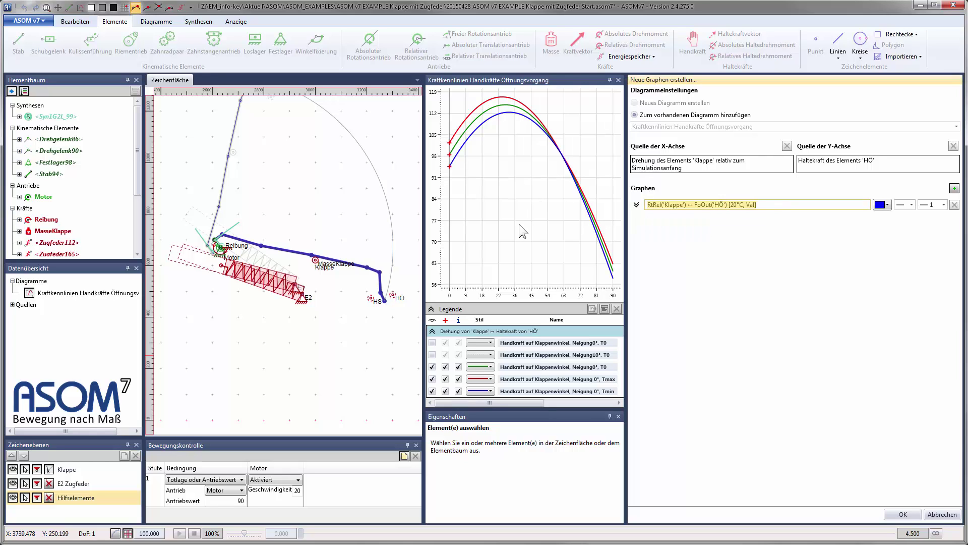
pyautogui.write('Handkraft auf Kl')
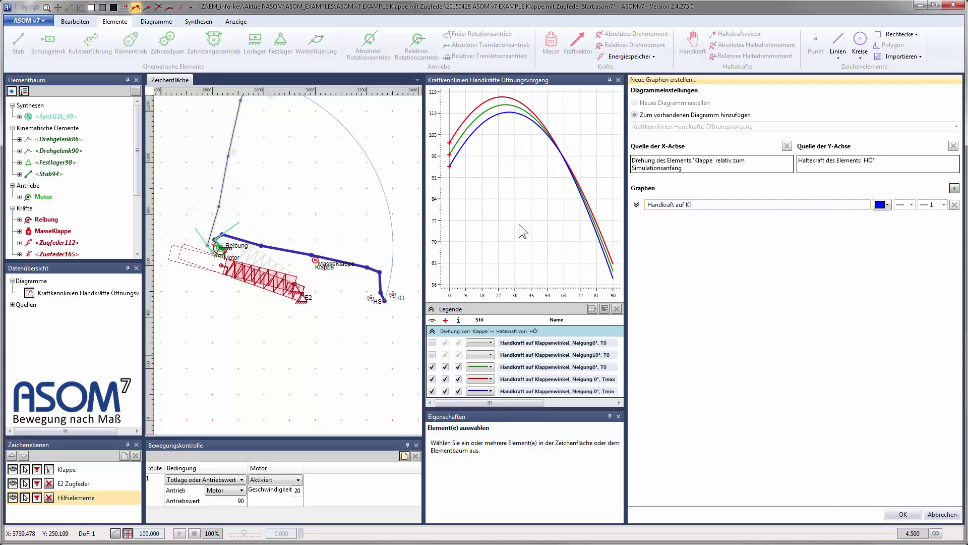
pyautogui.write('appenwinkel, Neigung 0°, T0, E2')
# Assign force option 2 to the new graph's Y parameter and switch the option beside the movement direction to its other state
pyautogui.click(636, 205)
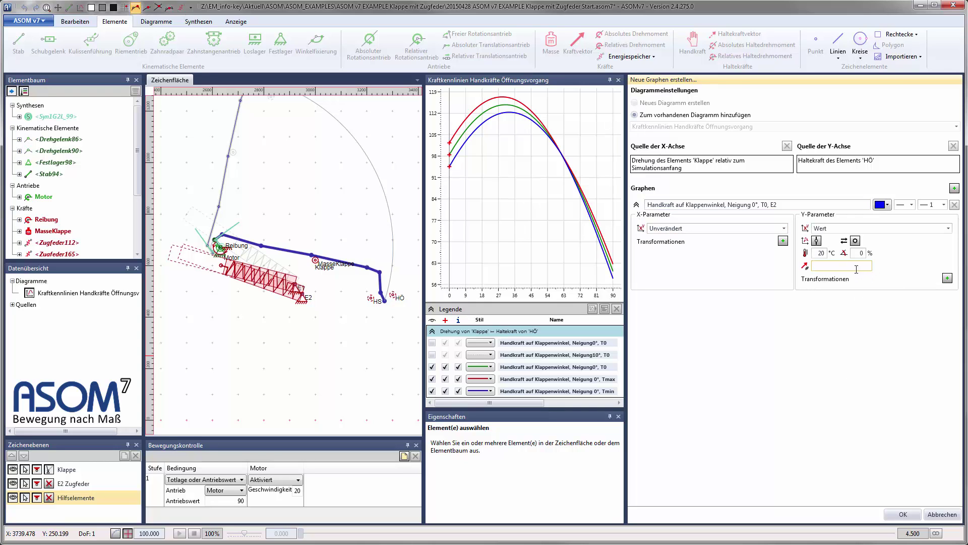
pyautogui.moveTo(855, 268)
pyautogui.write('21')
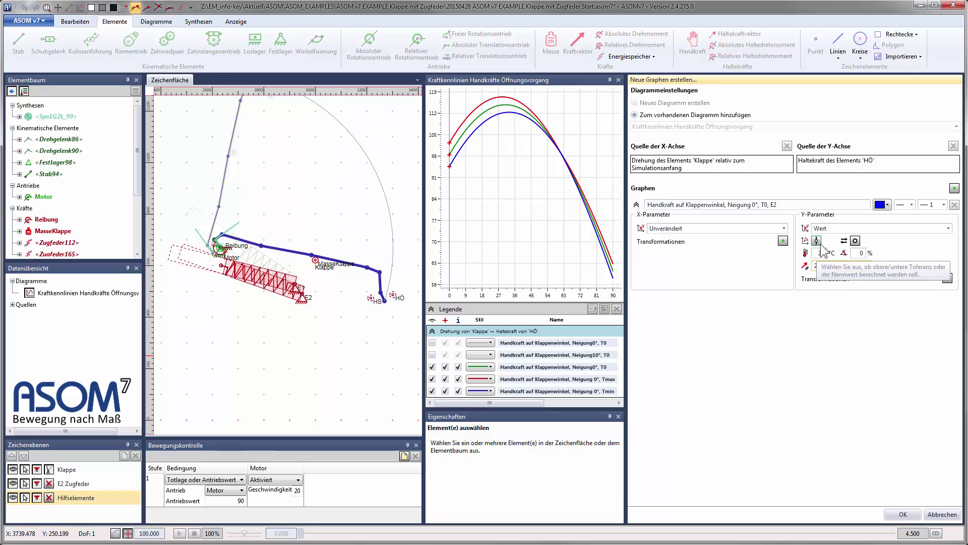
pyautogui.click(856, 241)
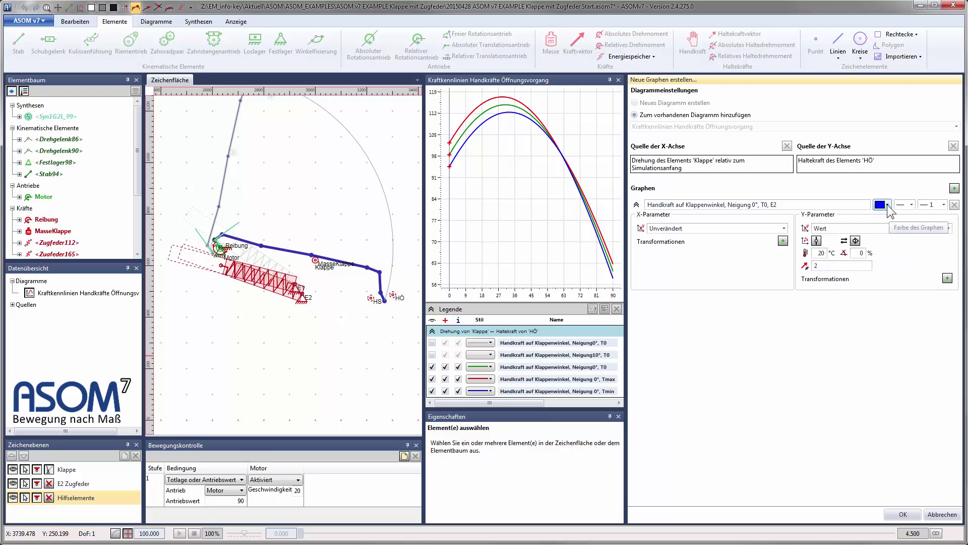
# Give the new E2 graph an olive colour and line width 2, and add it to the hand-force diagram
pyautogui.click(884, 206)
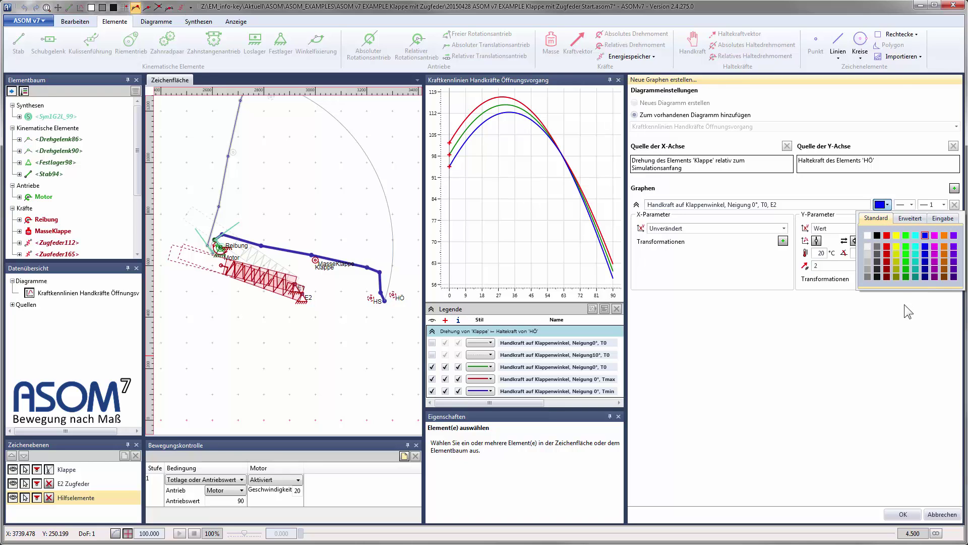
pyautogui.click(896, 276)
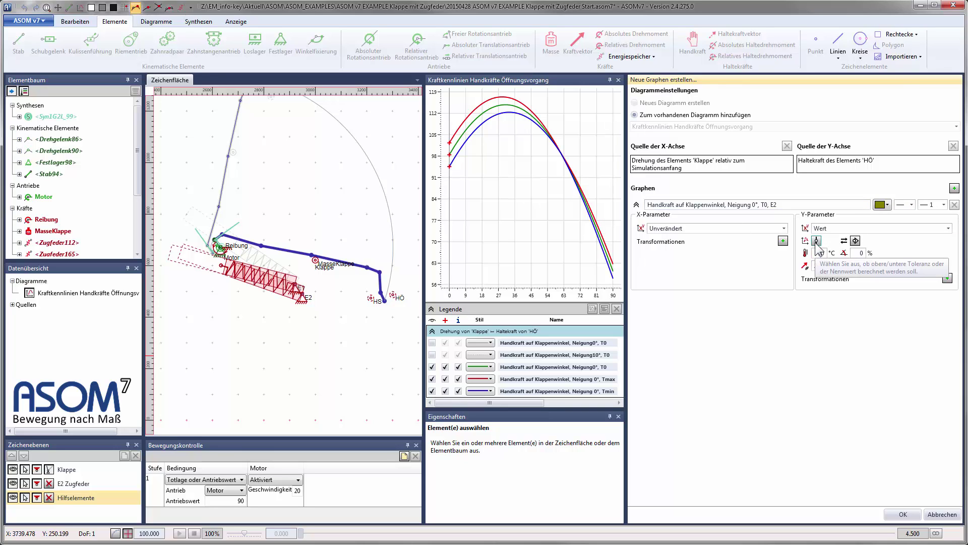
pyautogui.click(944, 205)
pyautogui.click(932, 235)
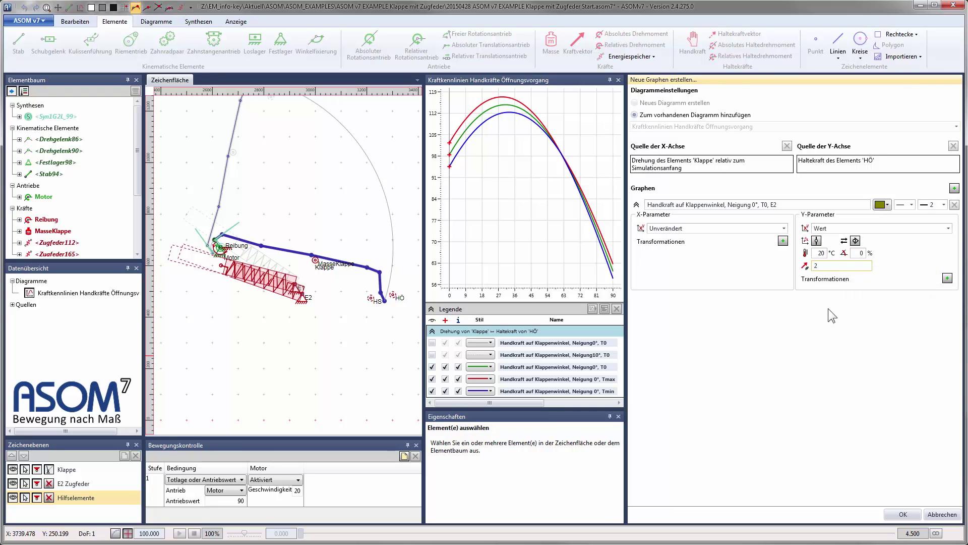
pyautogui.click(903, 513)
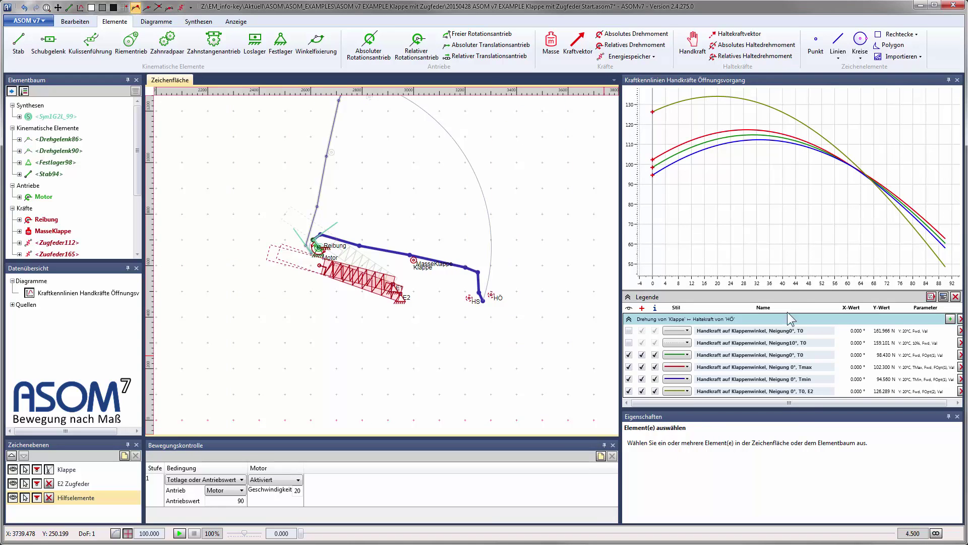
# Change the line style of the graph "Handkraft auf Klappenwinkel, Neigung 0°, T0, E2" to dashed
pyautogui.click(687, 391)
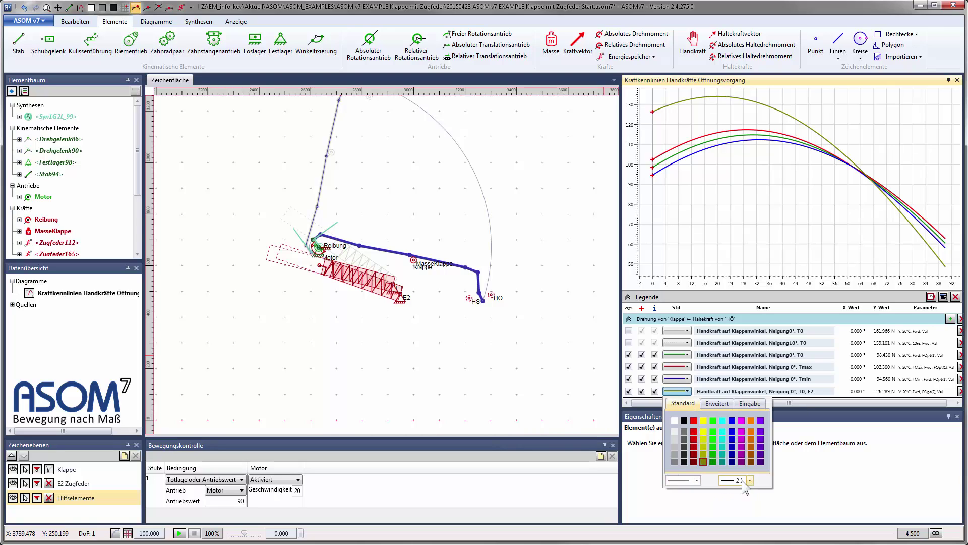
pyautogui.click(696, 480)
pyautogui.click(688, 504)
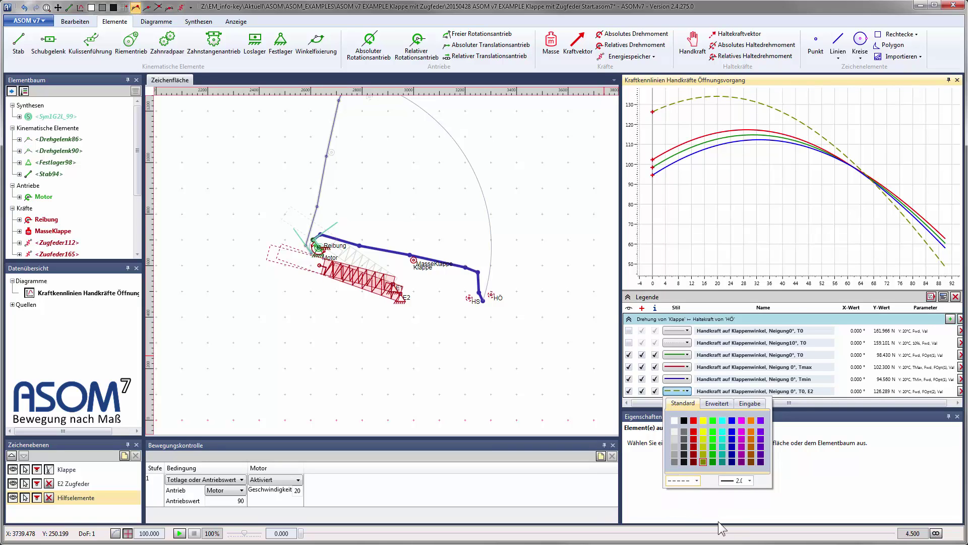
pyautogui.click(789, 234)
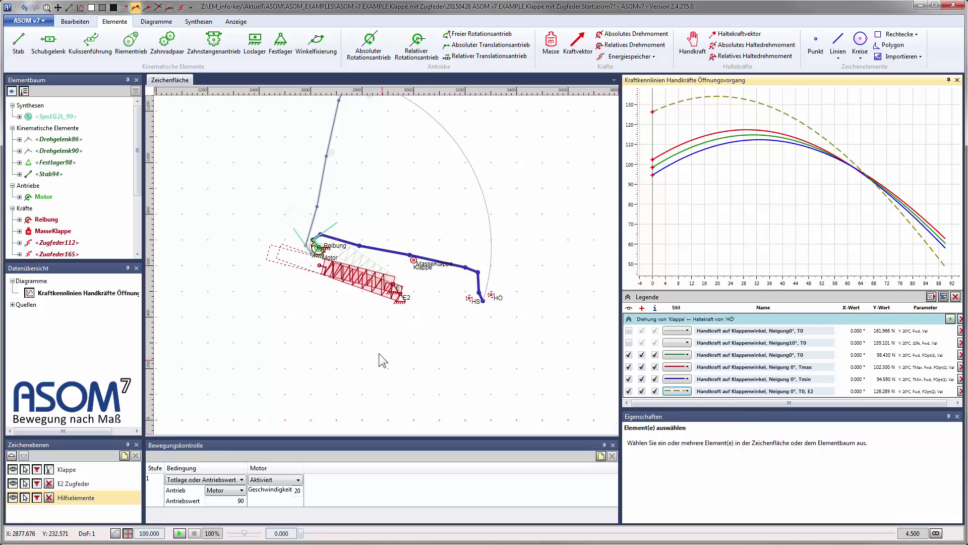
# Try moving the second tension spring's connection point from E2 towards E1 and on to a spot just below E1
pyautogui.click(365, 326)
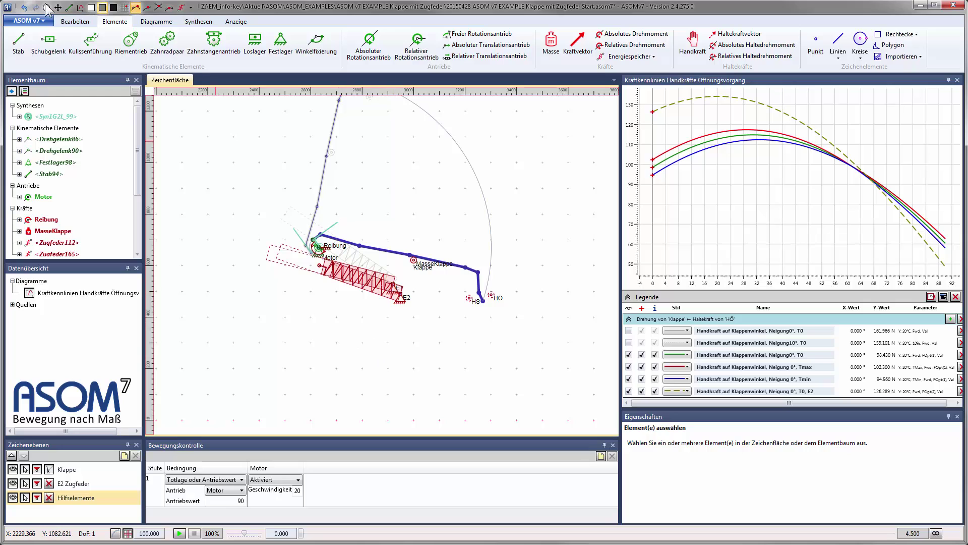
pyautogui.click(58, 7)
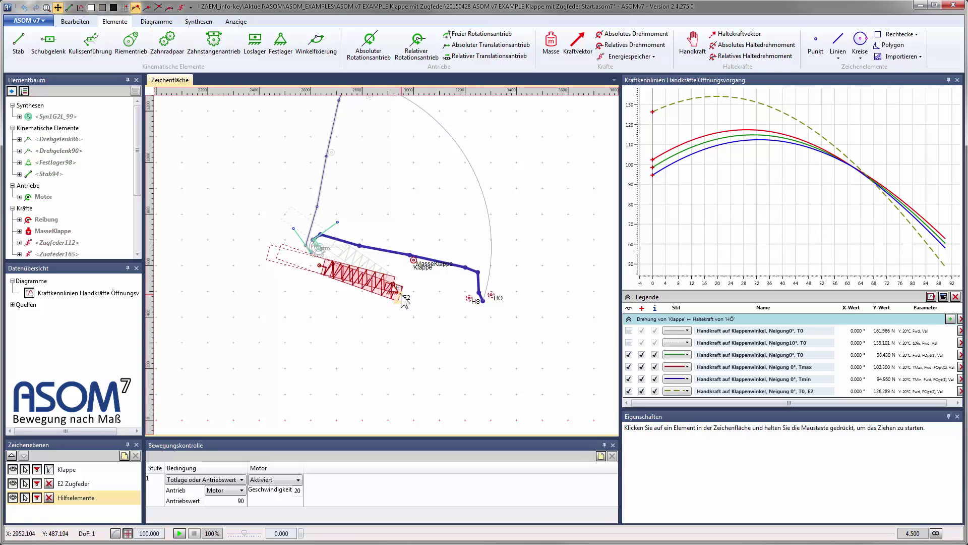
pyautogui.moveTo(402, 297)
pyautogui.mouseDown()
pyautogui.moveTo(399, 285)
pyautogui.moveTo(389, 301)
pyautogui.moveTo(391, 286)
pyautogui.moveTo(413, 303)
pyautogui.moveTo(411, 320)
pyautogui.moveTo(401, 255)
pyautogui.moveTo(392, 344)
pyautogui.moveTo(394, 291)
pyautogui.mouseUp()
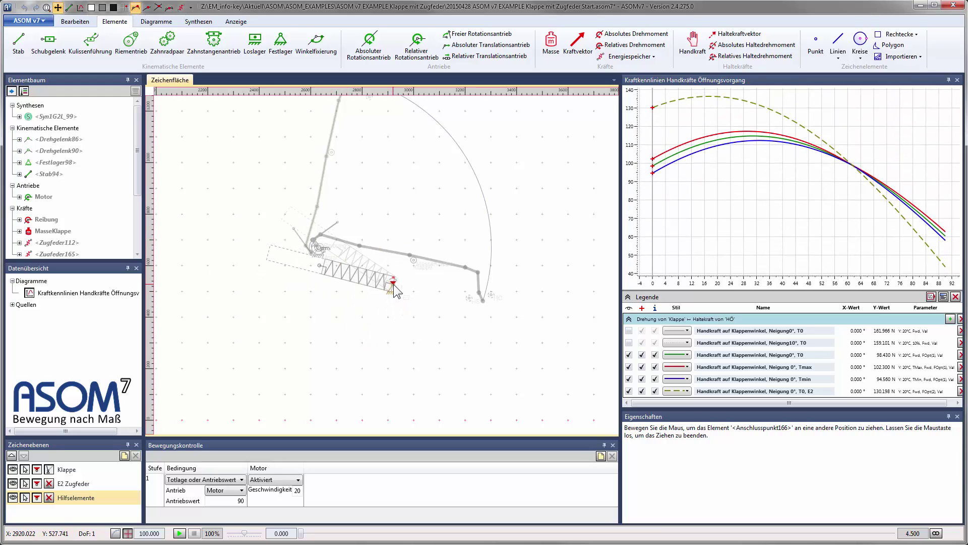
pyautogui.moveTo(394, 286)
pyautogui.mouseDown()
pyautogui.moveTo(380, 308)
pyautogui.moveTo(407, 307)
pyautogui.moveTo(391, 298)
pyautogui.moveTo(393, 285)
pyautogui.moveTo(382, 302)
pyautogui.moveTo(392, 301)
pyautogui.mouseUp()
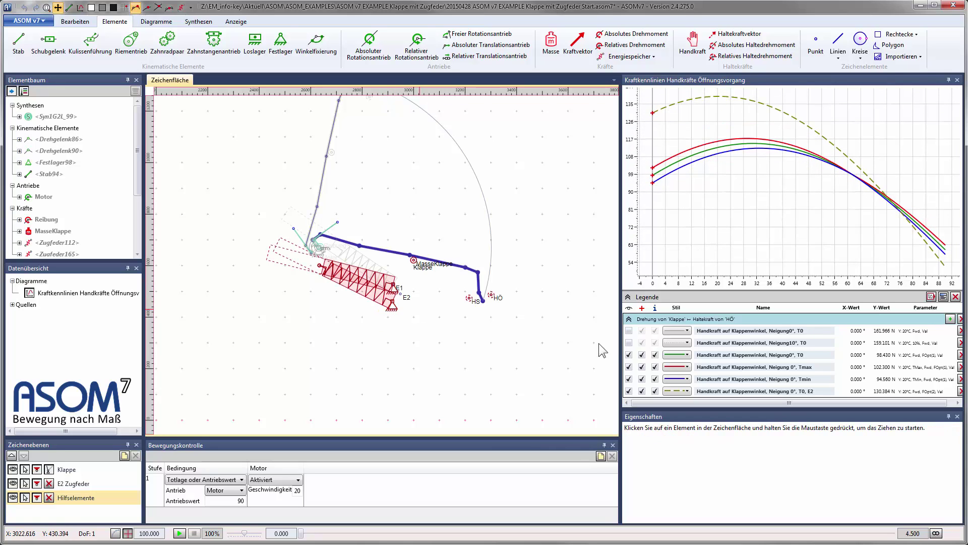
# Enlarge the diagram and properties areas and set the second tension spring's Anzahl to 2
pyautogui.moveTo(620, 348); pyautogui.dragTo(573, 348)
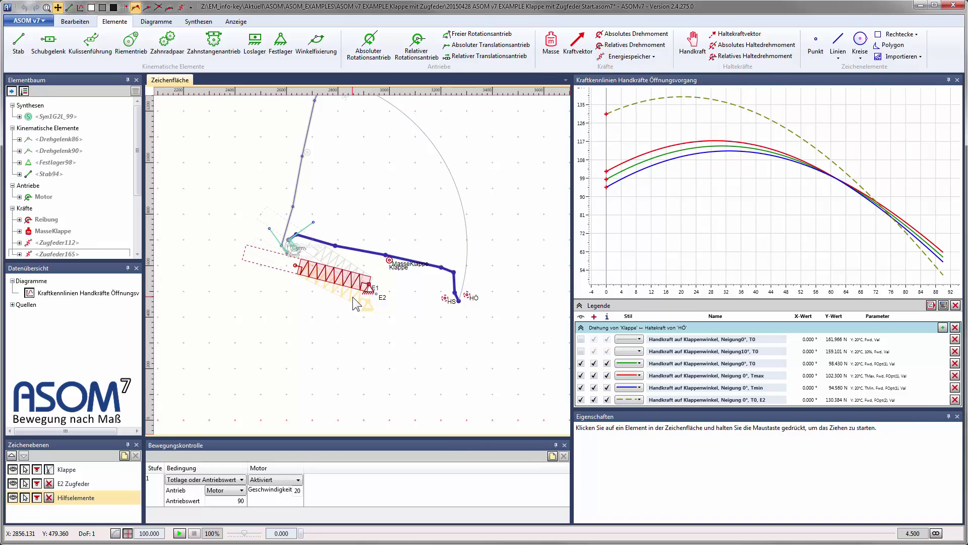
pyautogui.click(352, 297)
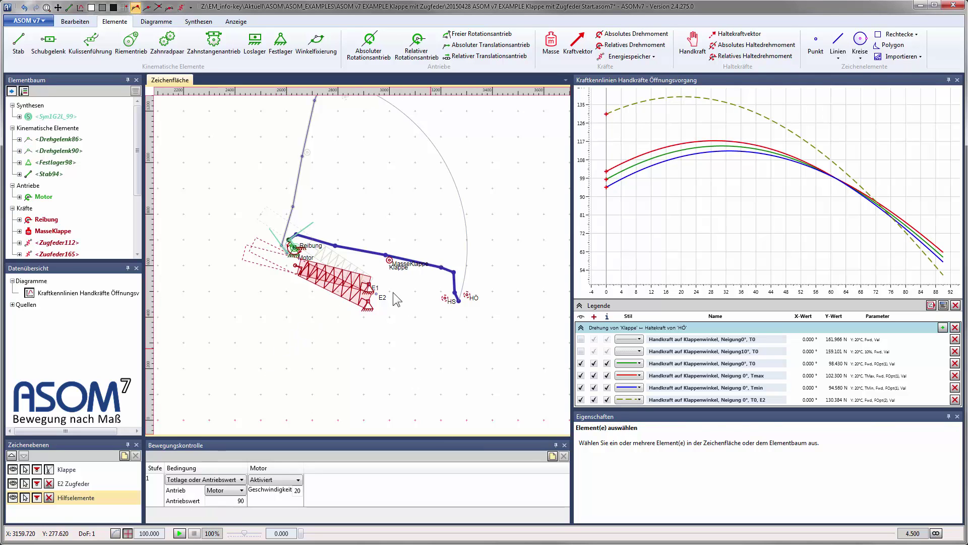
pyautogui.click(341, 293)
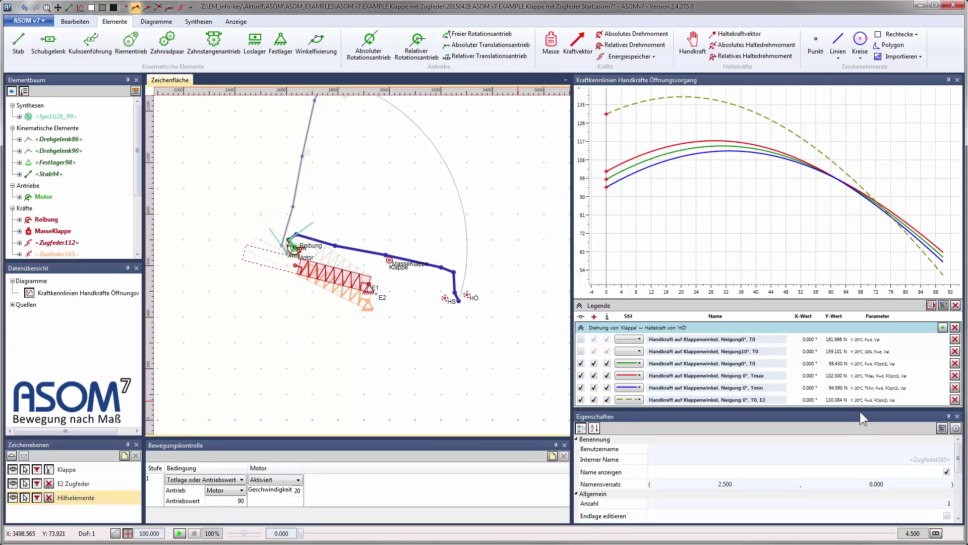
pyautogui.moveTo(860, 410); pyautogui.dragTo(860, 407)
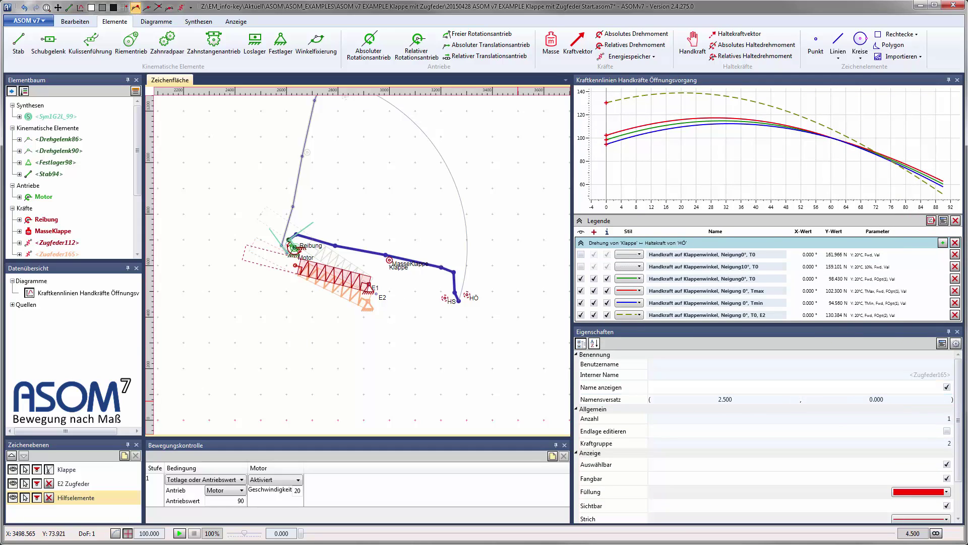
pyautogui.click(921, 420)
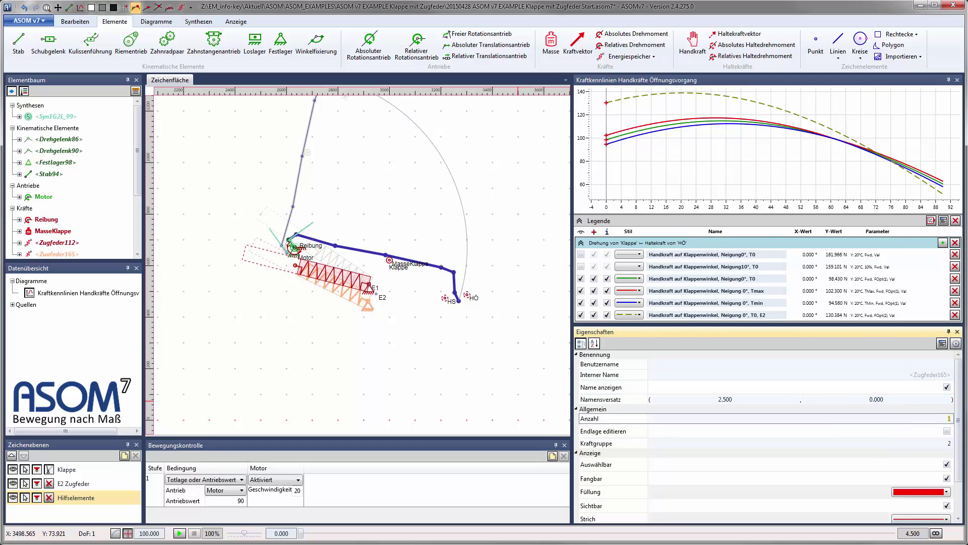
pyautogui.write('2')
pyautogui.press('Return')
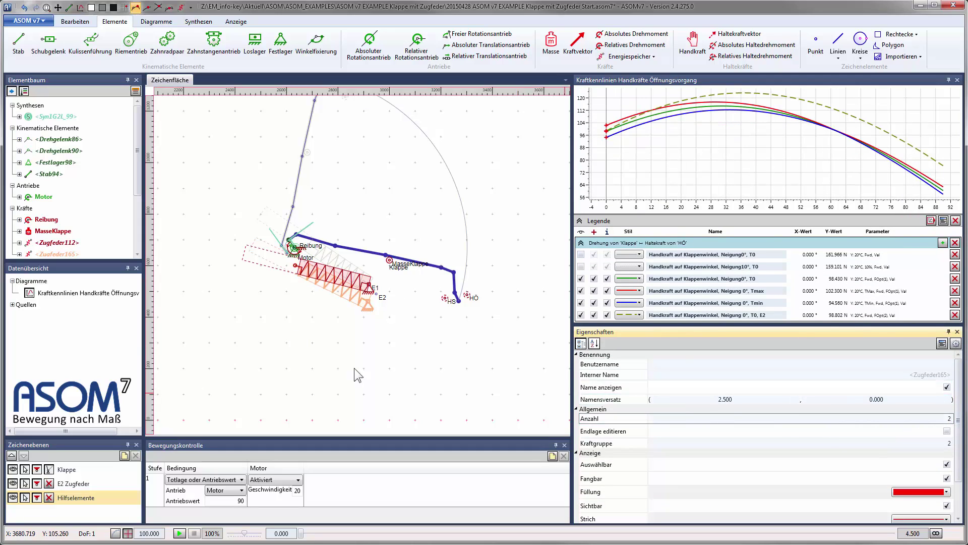
pyautogui.click(404, 328)
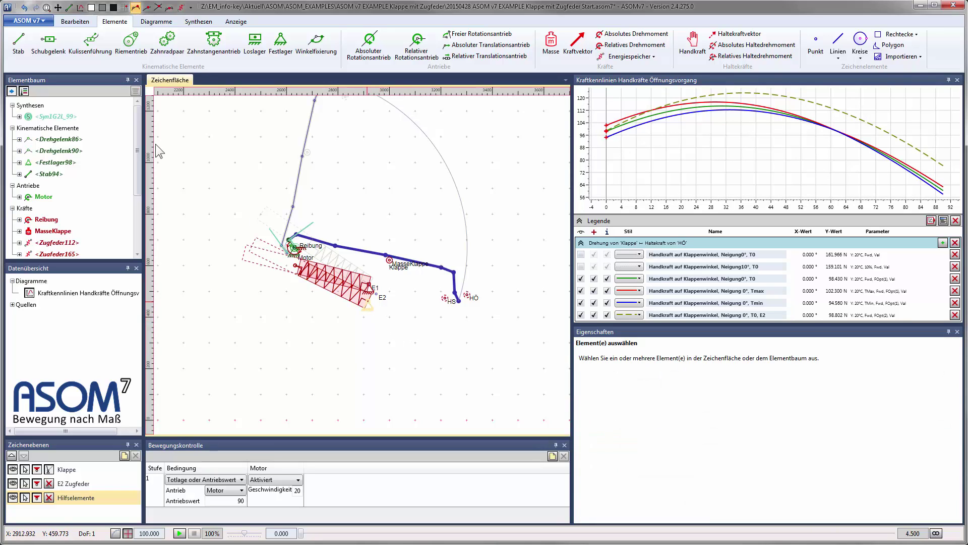
# Enlarge the diagram view and move the second tension spring's connection point back close to E2
pyautogui.click(58, 7)
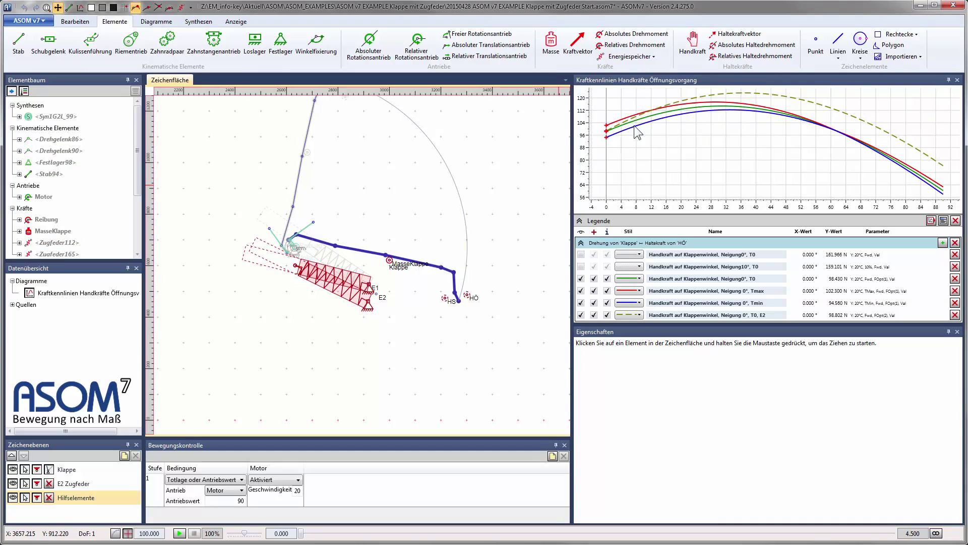
pyautogui.scroll(1, 634, 148)
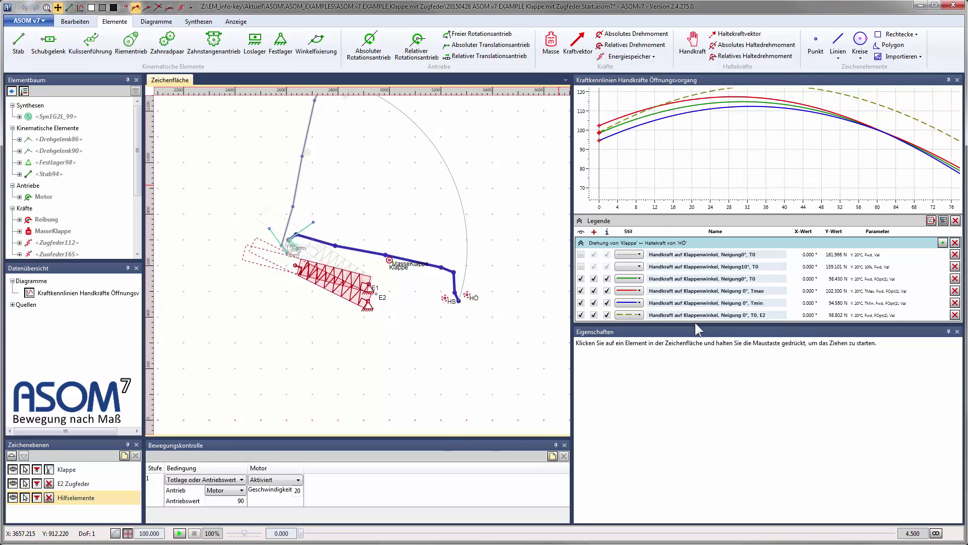
pyautogui.moveTo(695, 323); pyautogui.dragTo(695, 445)
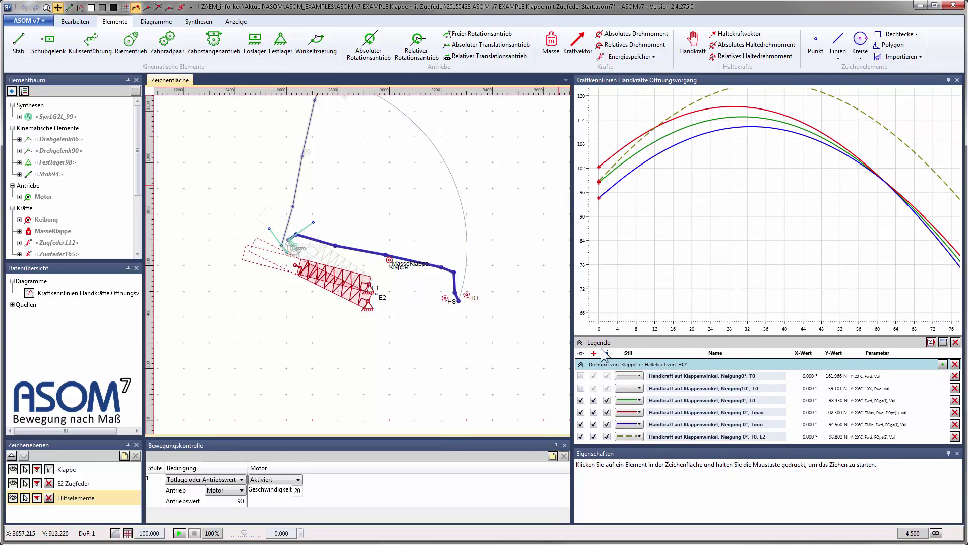
pyautogui.moveTo(368, 302)
pyautogui.mouseDown()
pyautogui.moveTo(370, 286)
pyautogui.moveTo(376, 295)
pyautogui.mouseUp()
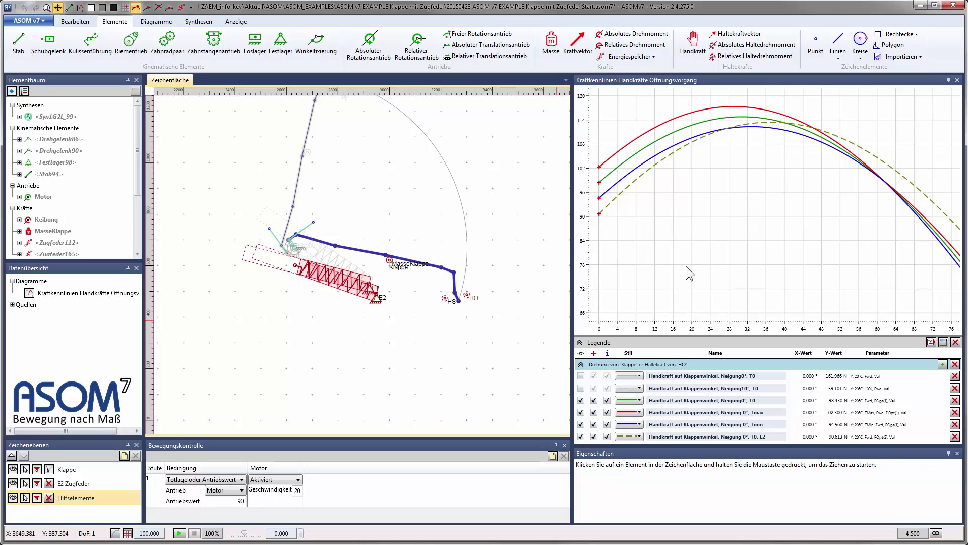
# Show the hidden Neigung0°, T0 and Neigung10°, T0 graphs, fit the diagram and compare them with the E1 and E2 curves
pyautogui.click(580, 388)
pyautogui.click(581, 376)
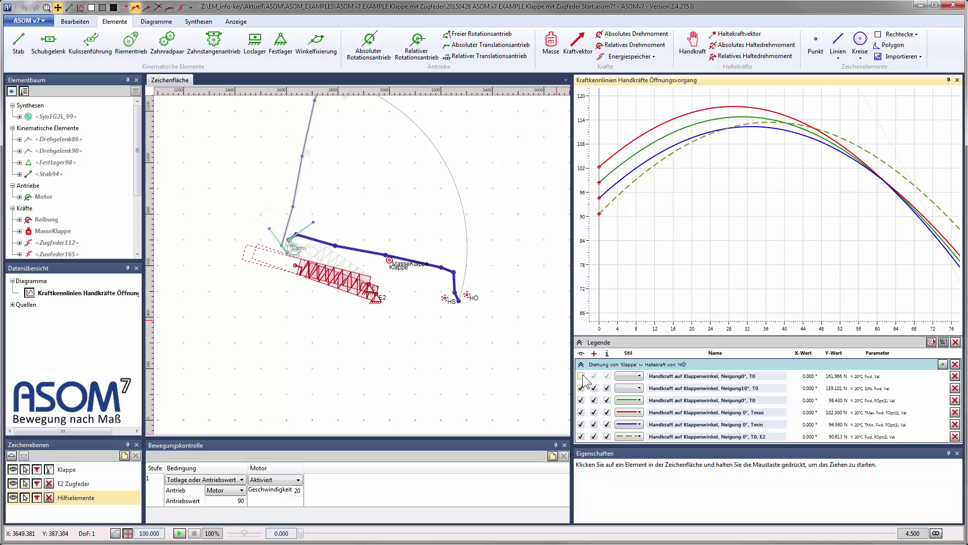
pyautogui.doubleClick(710, 195)
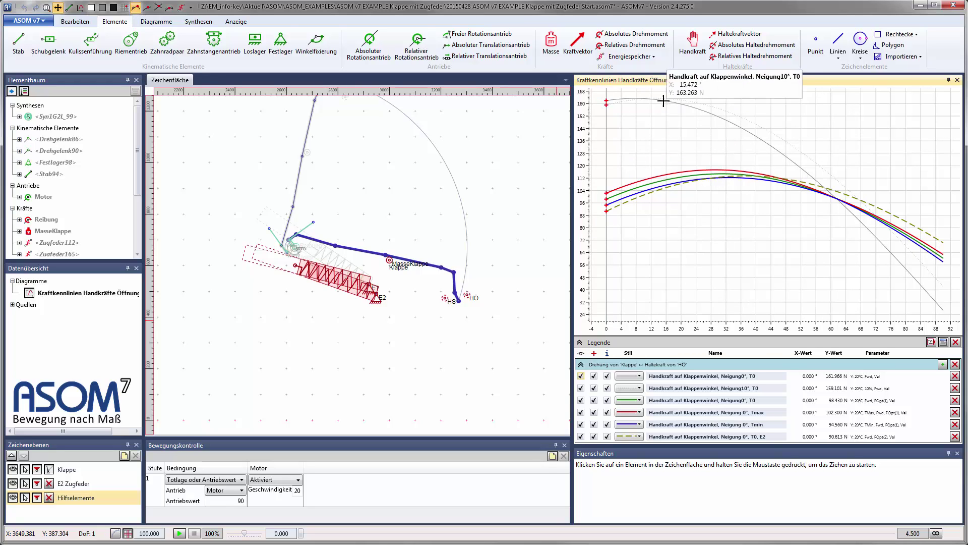
pyautogui.moveTo(694, 109)
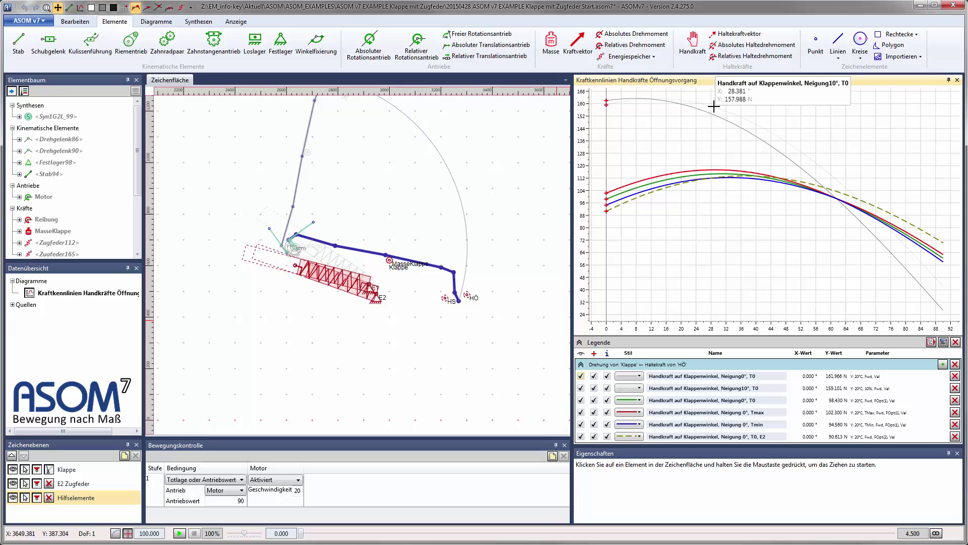
pyautogui.scroll(2, 629, 202)
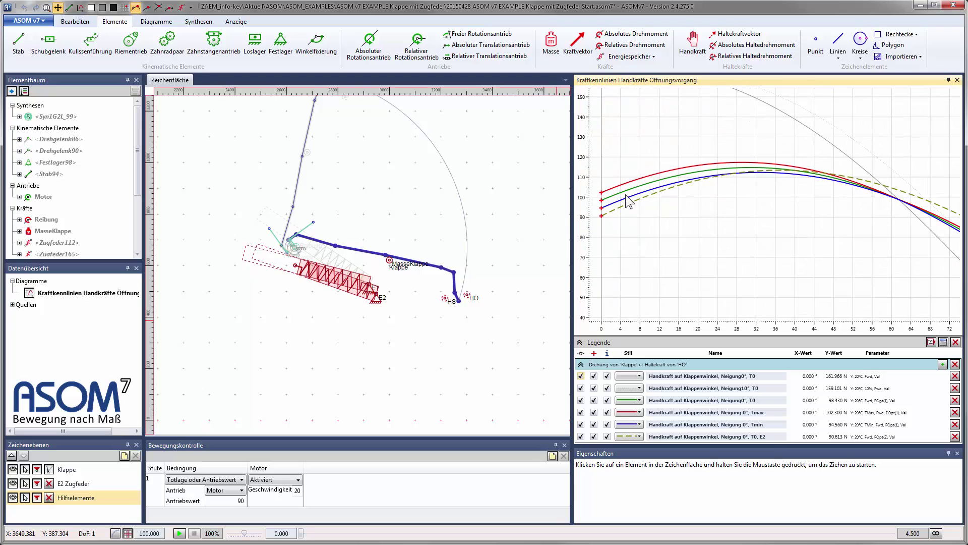
pyautogui.moveTo(623, 199)
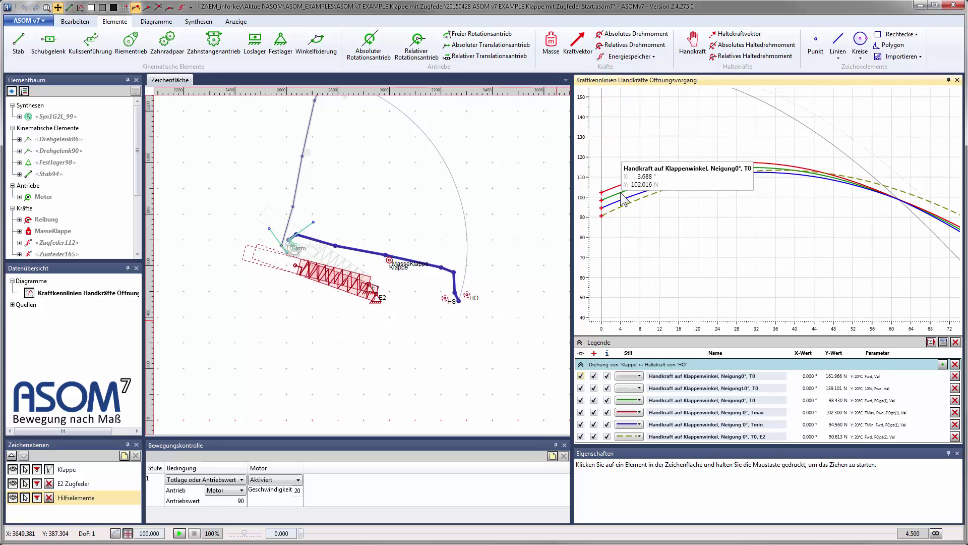